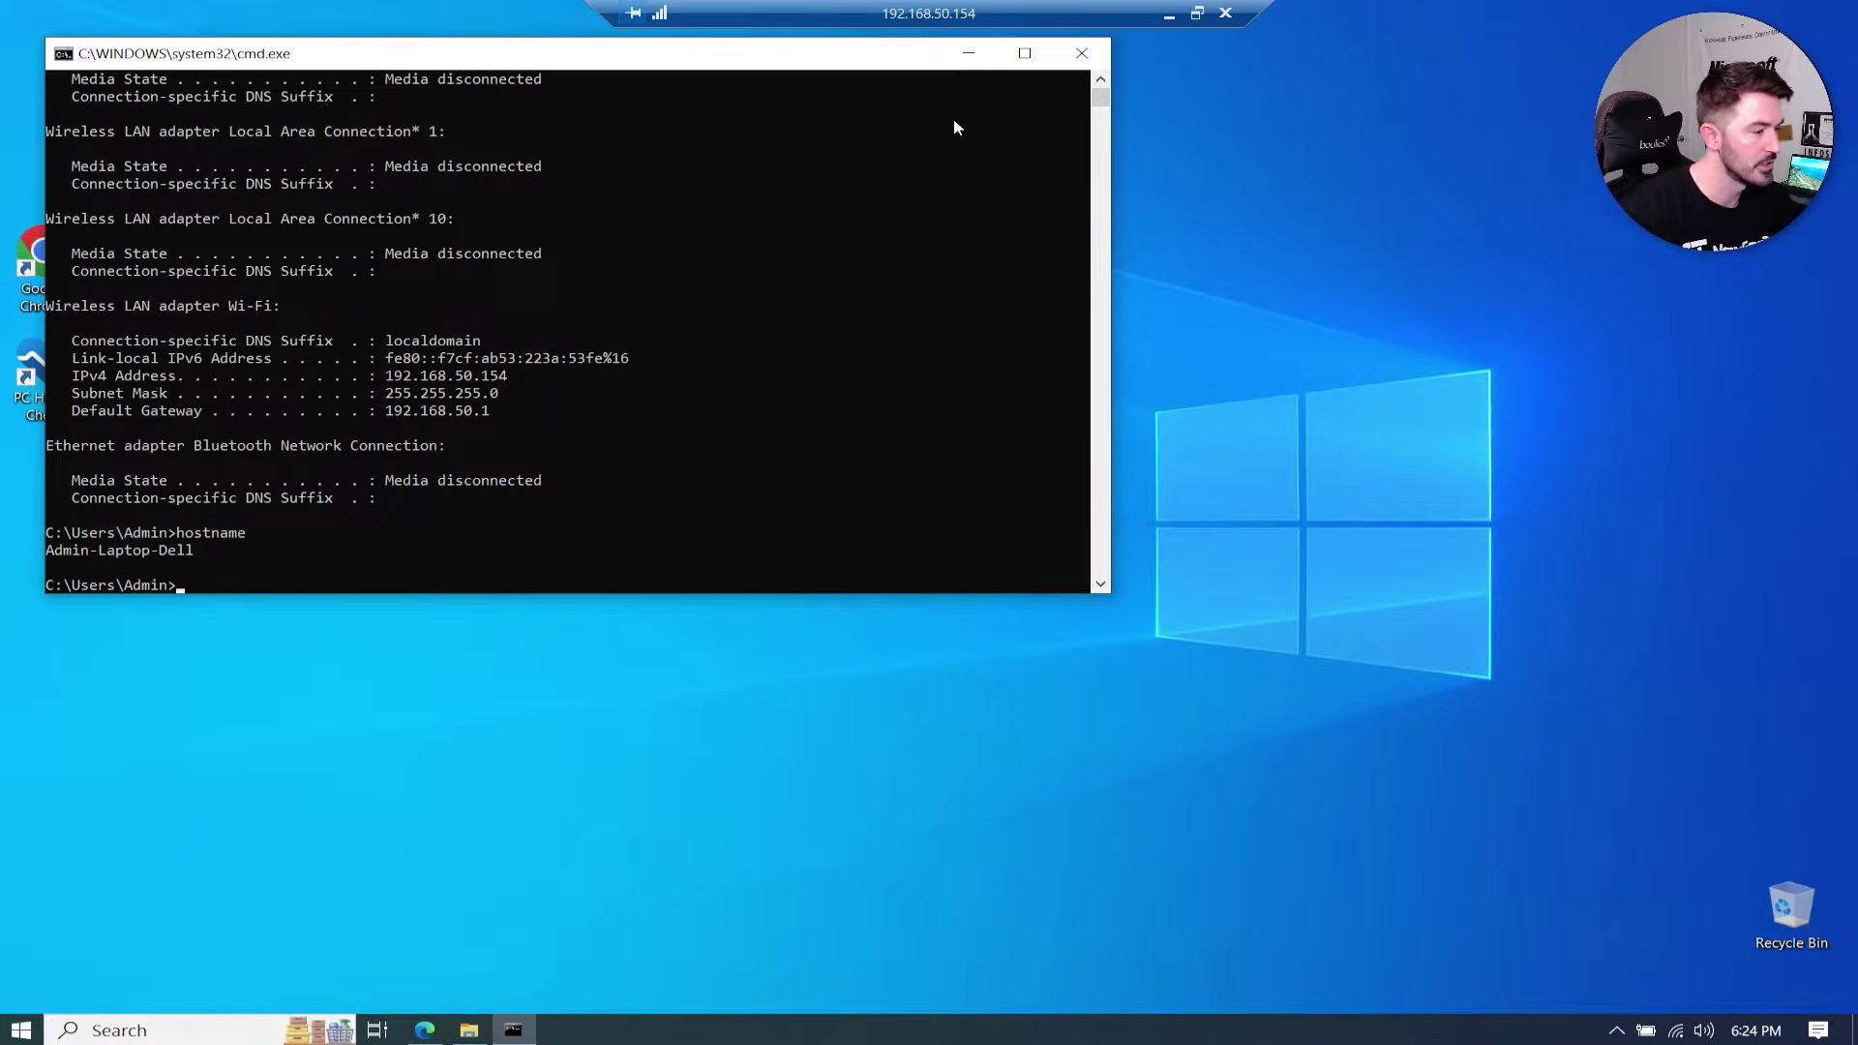
# Step: Open the System About page and view the Computer Name settings in Advanced system properties
pyautogui.click(966, 60)
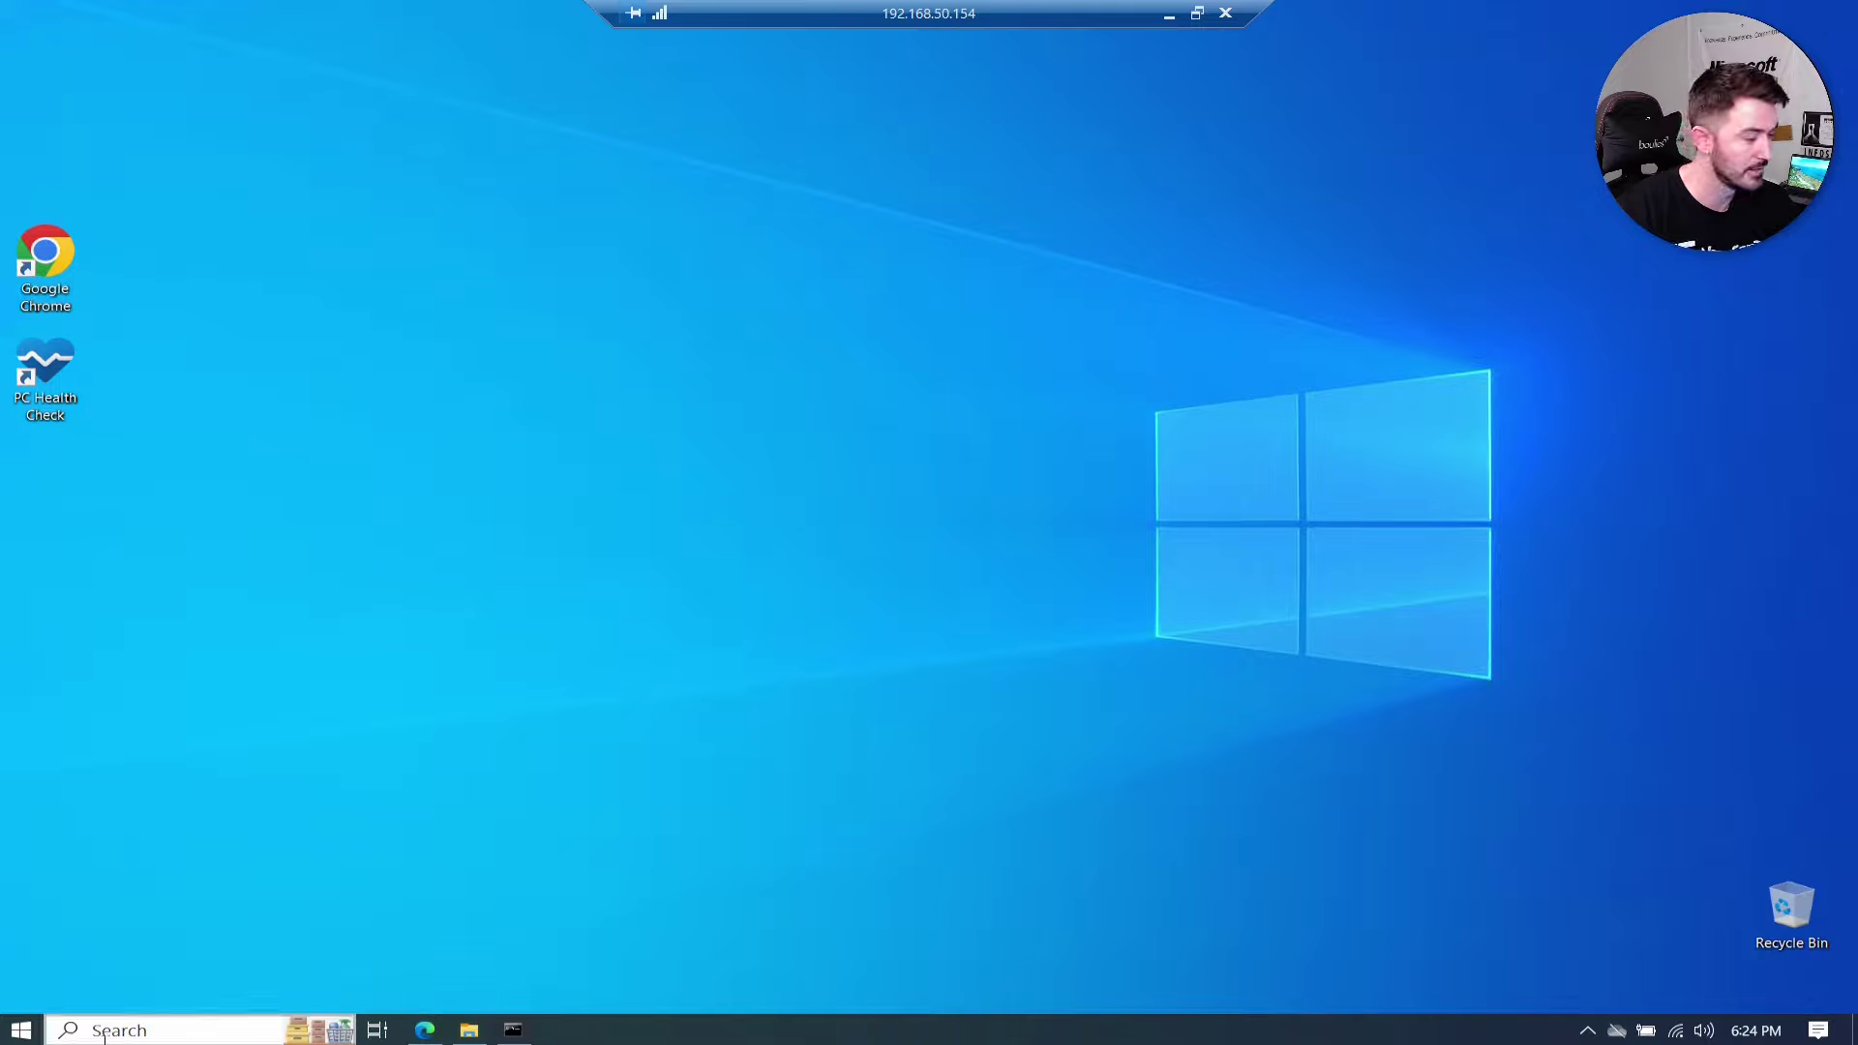
pyautogui.rightClick(21, 1030)
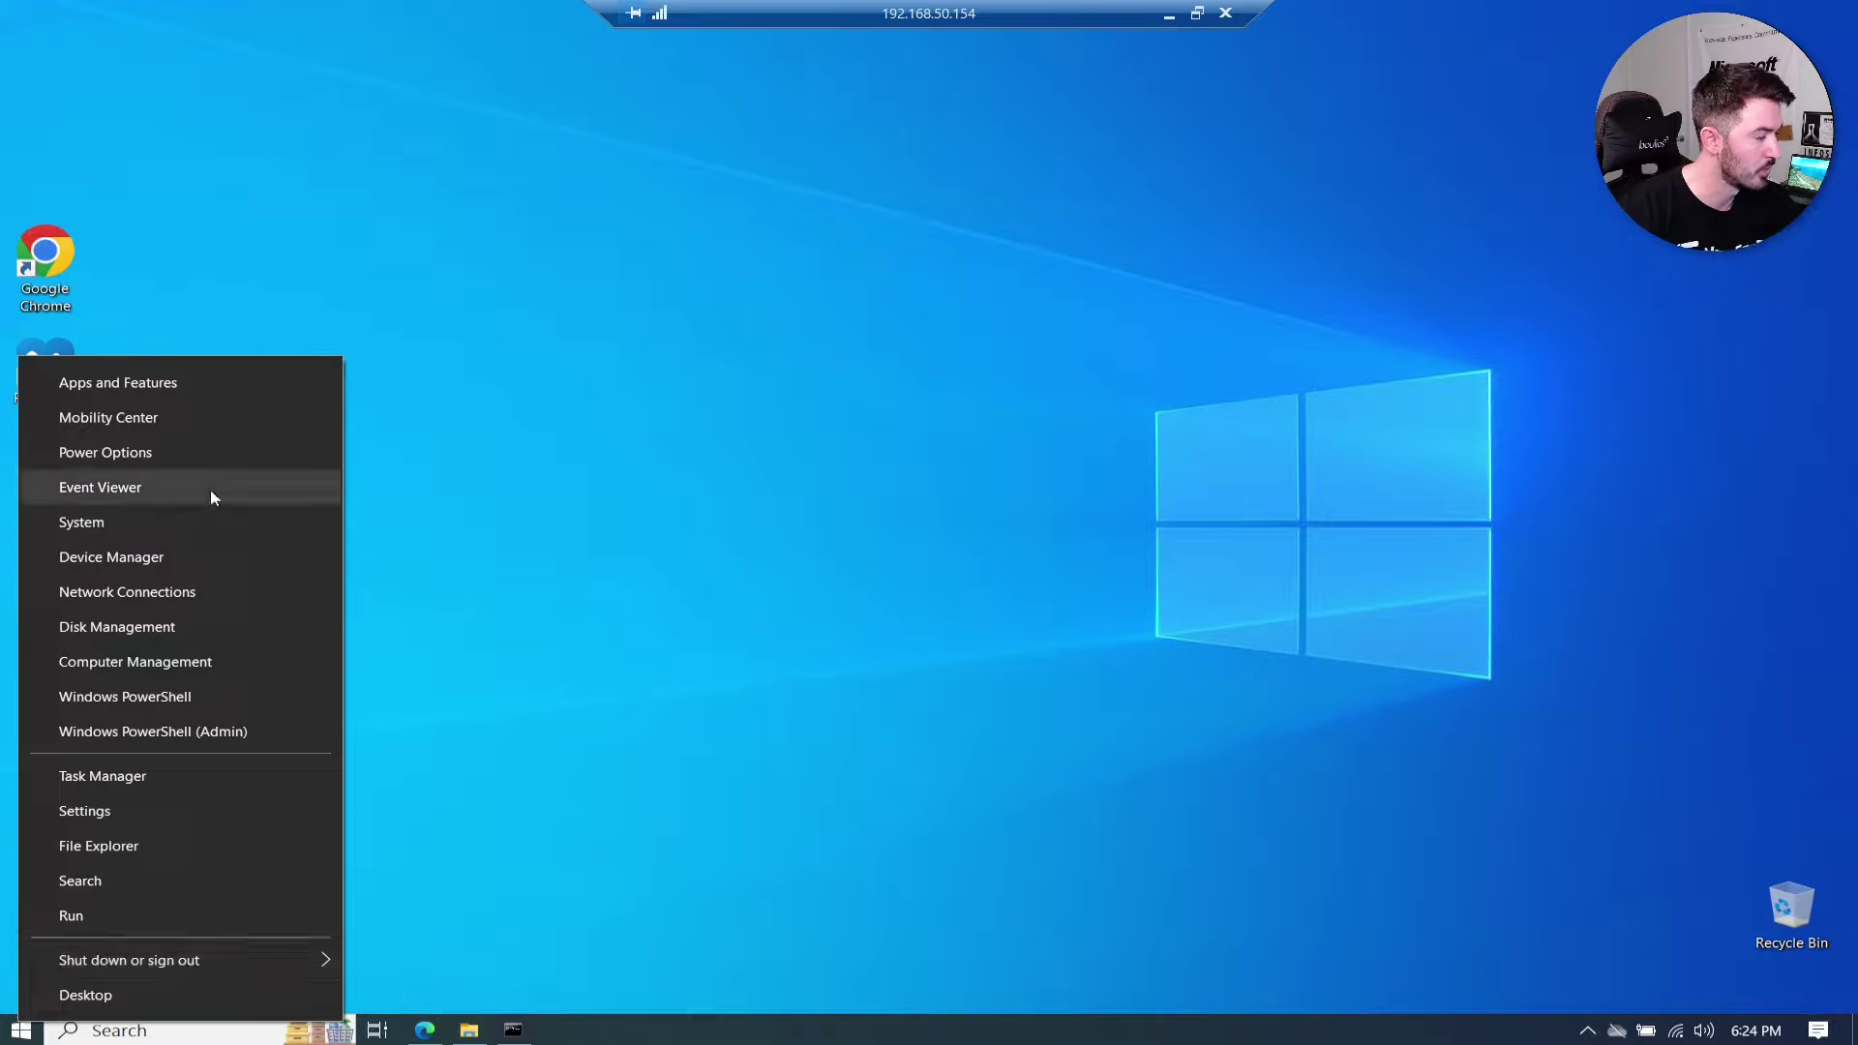
pyautogui.click(195, 521)
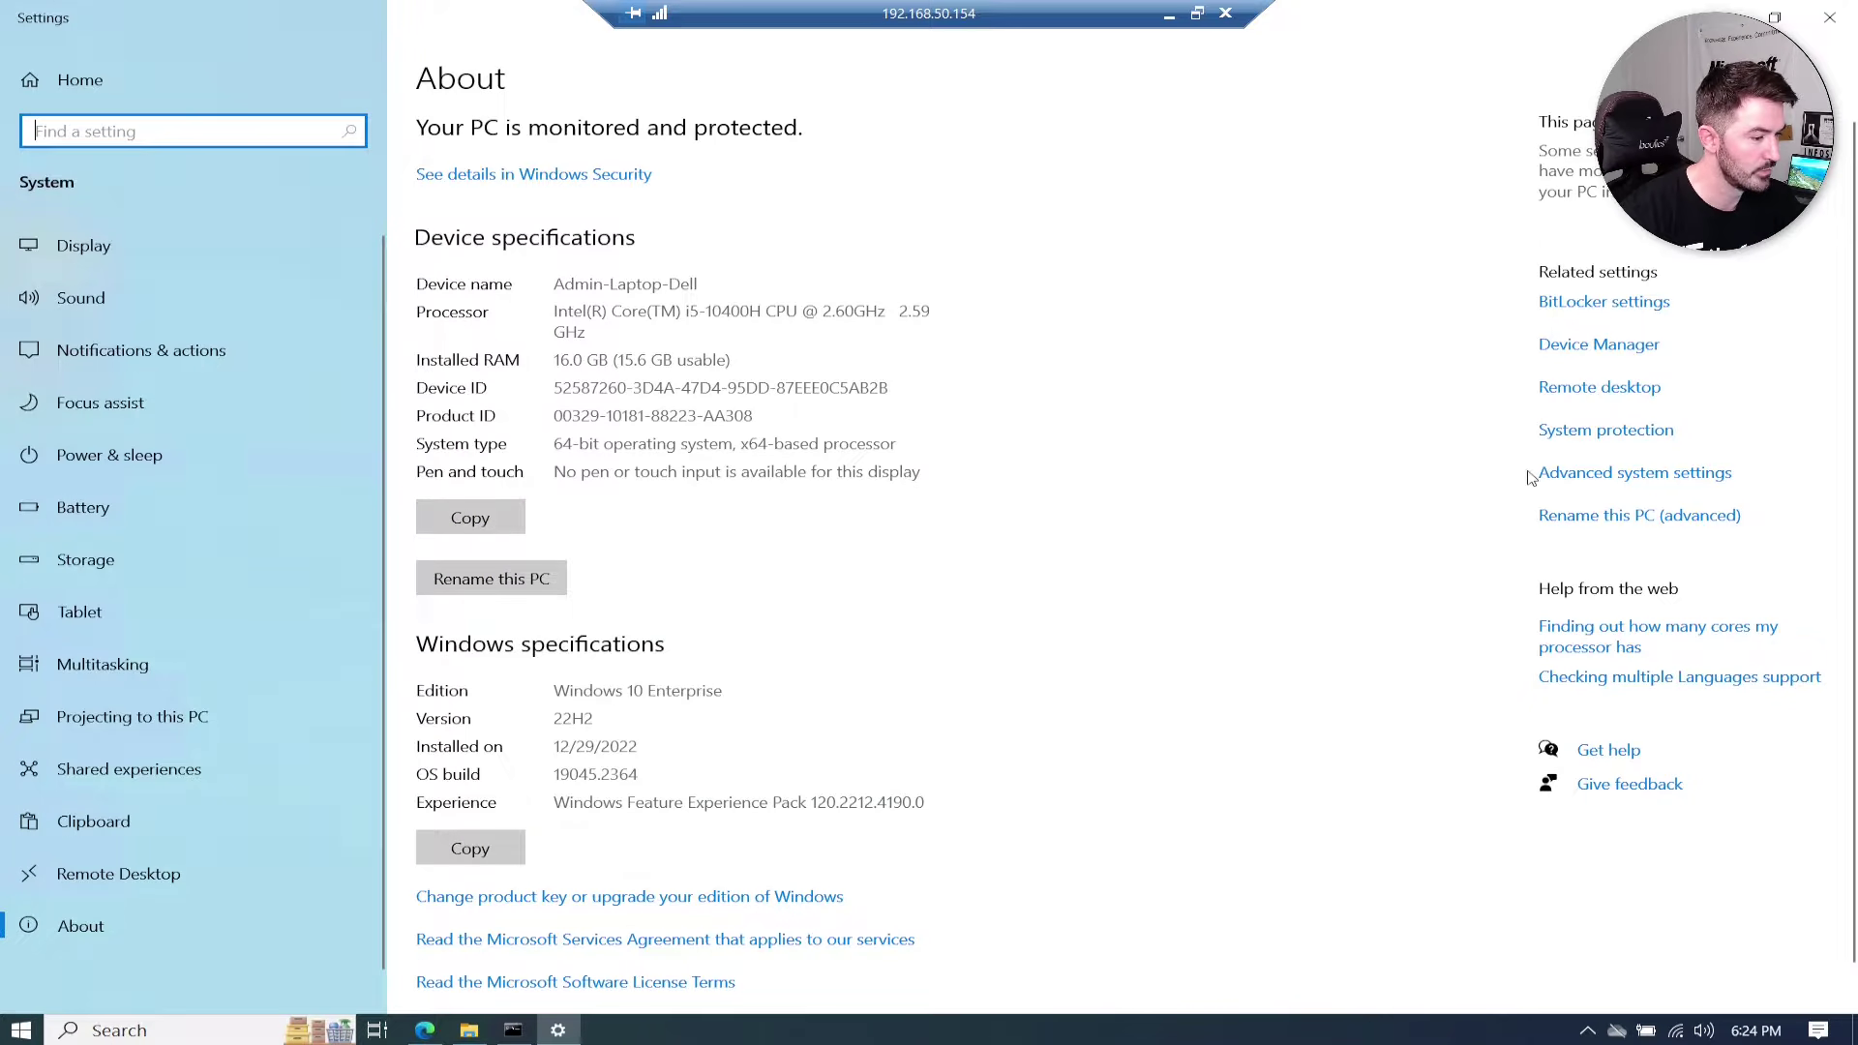
pyautogui.click(1568, 476)
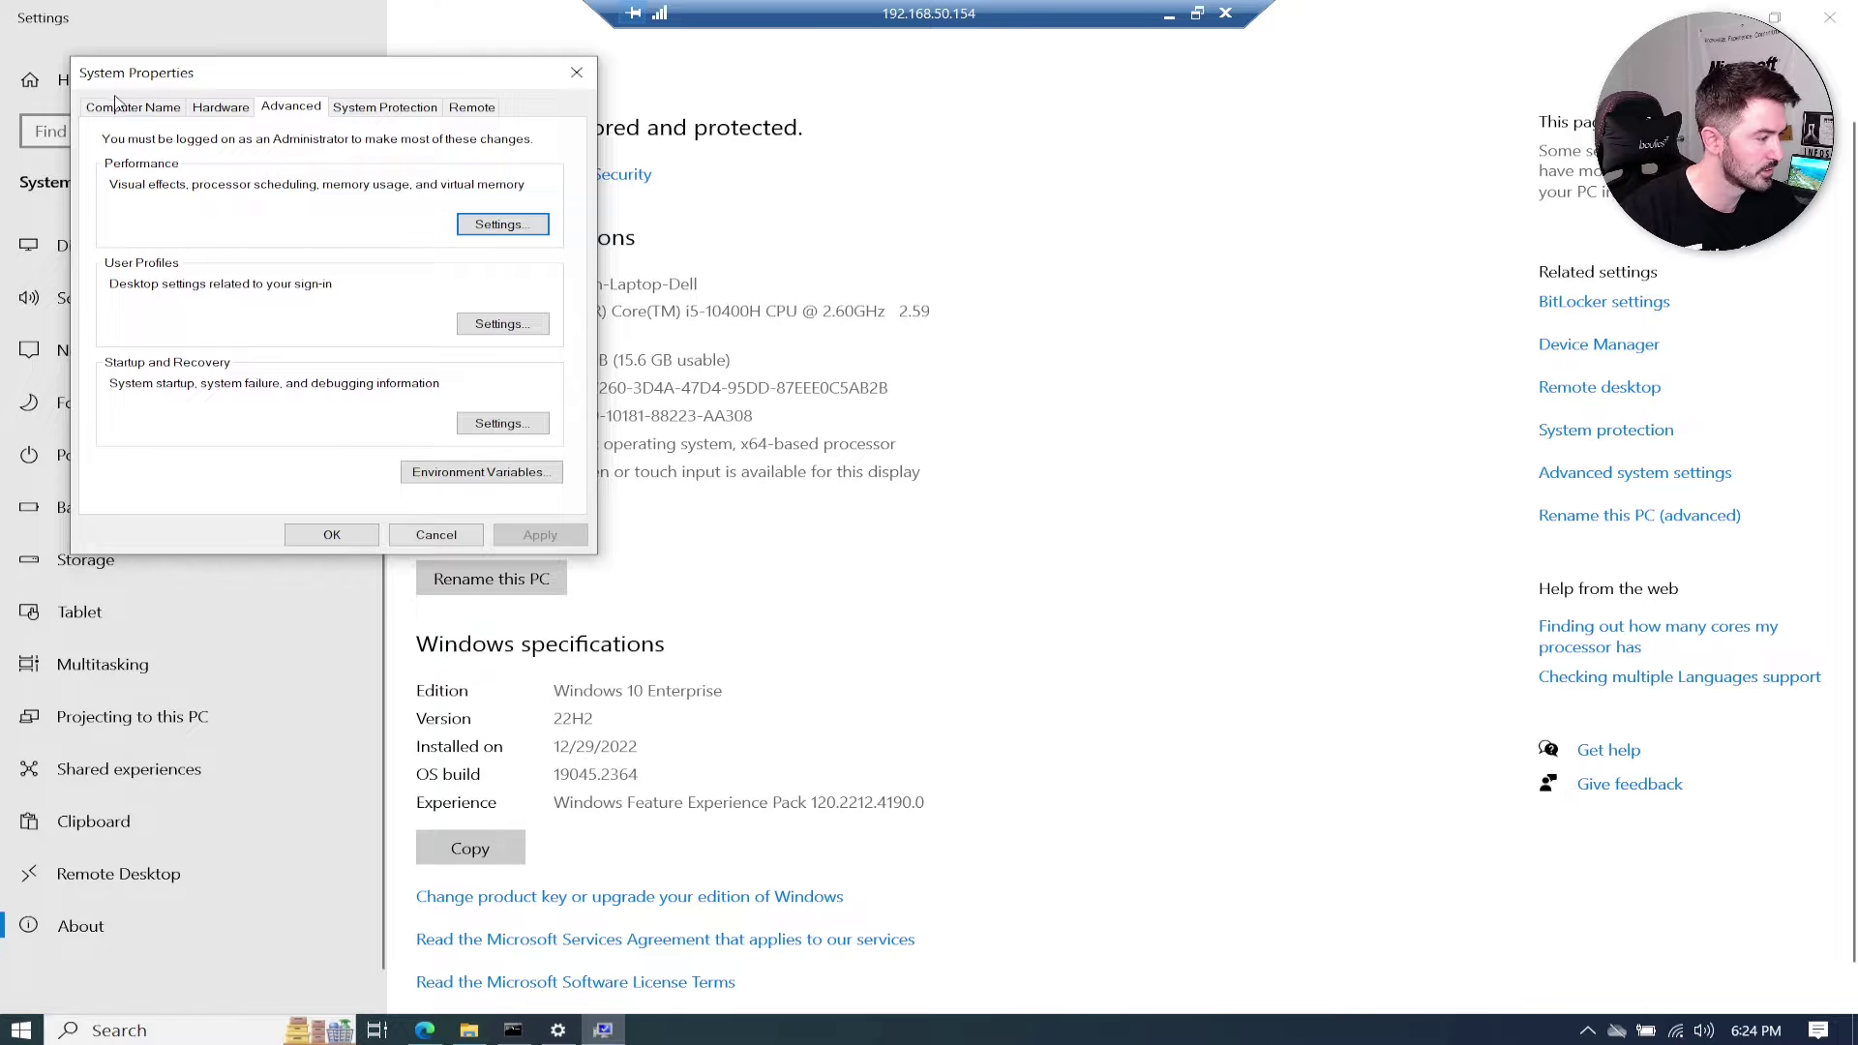
pyautogui.click(128, 106)
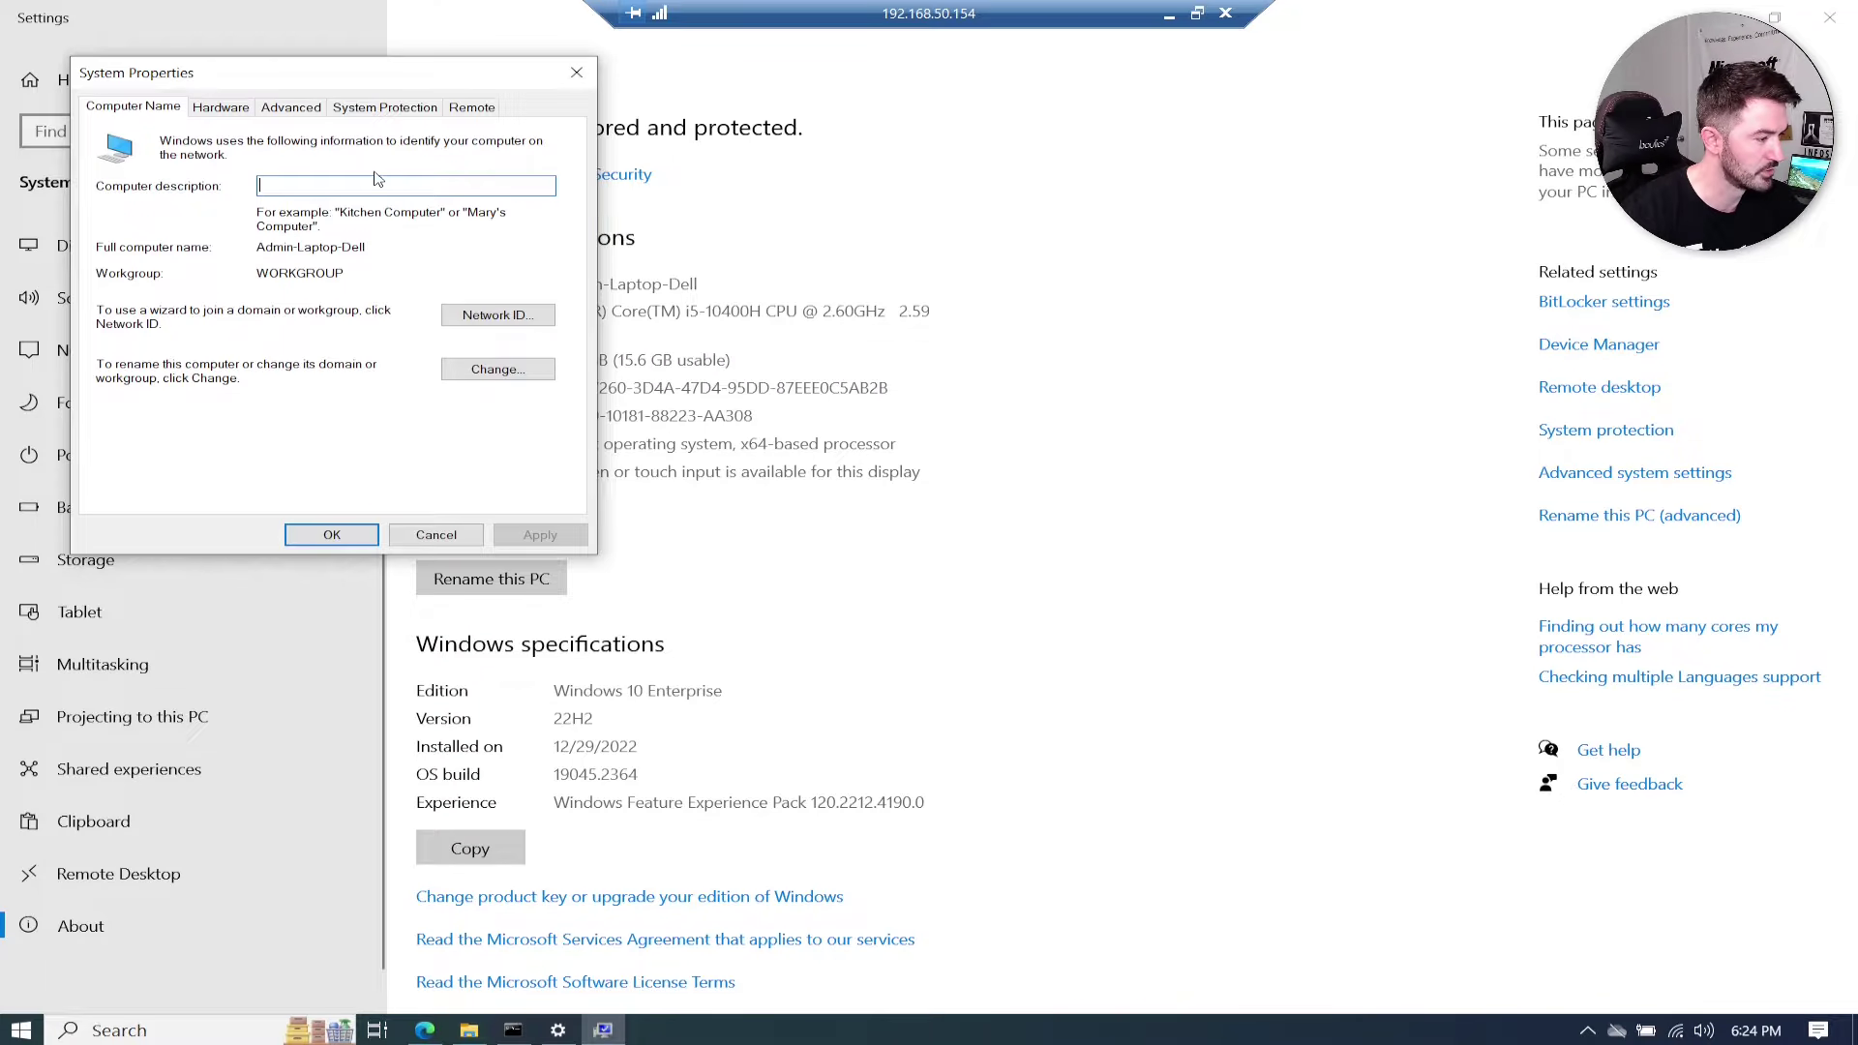
pyautogui.click(420, 535)
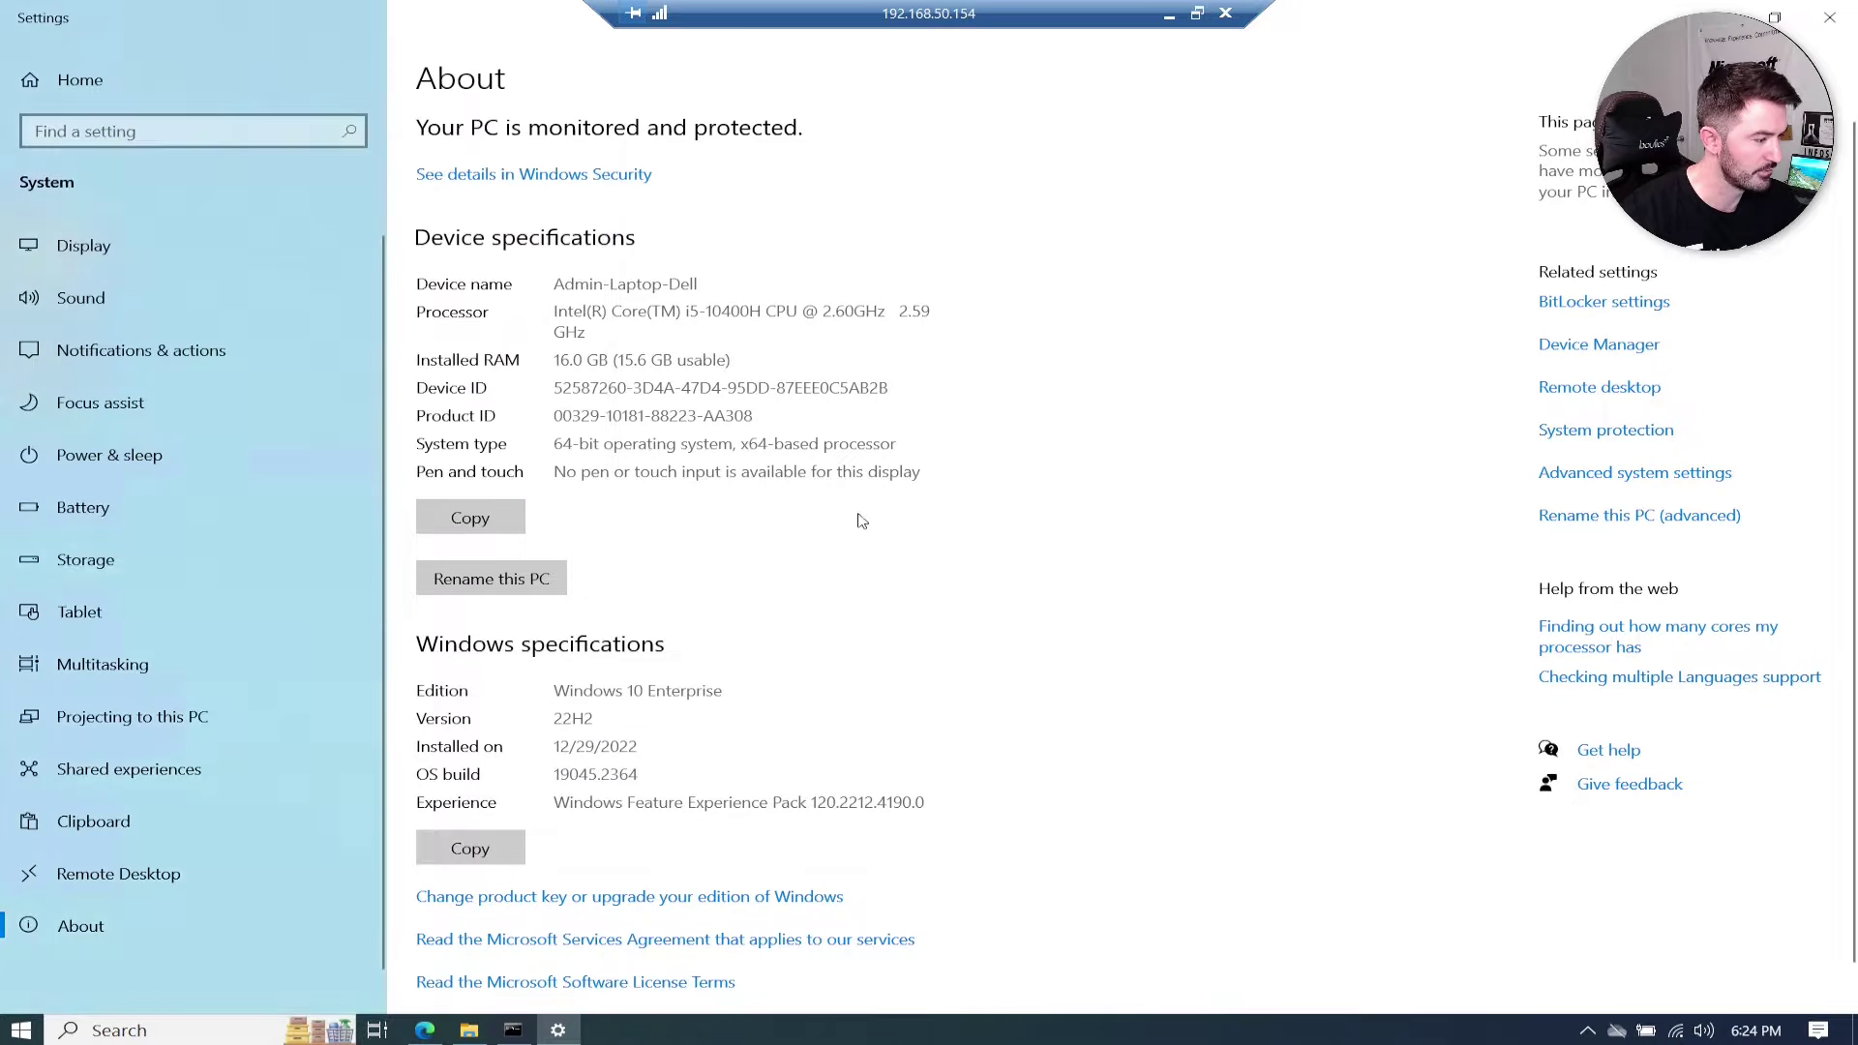
# Step: Select the Windows 10 Enterprise edition value on the About page
pyautogui.scroll(-1, 717, 492)
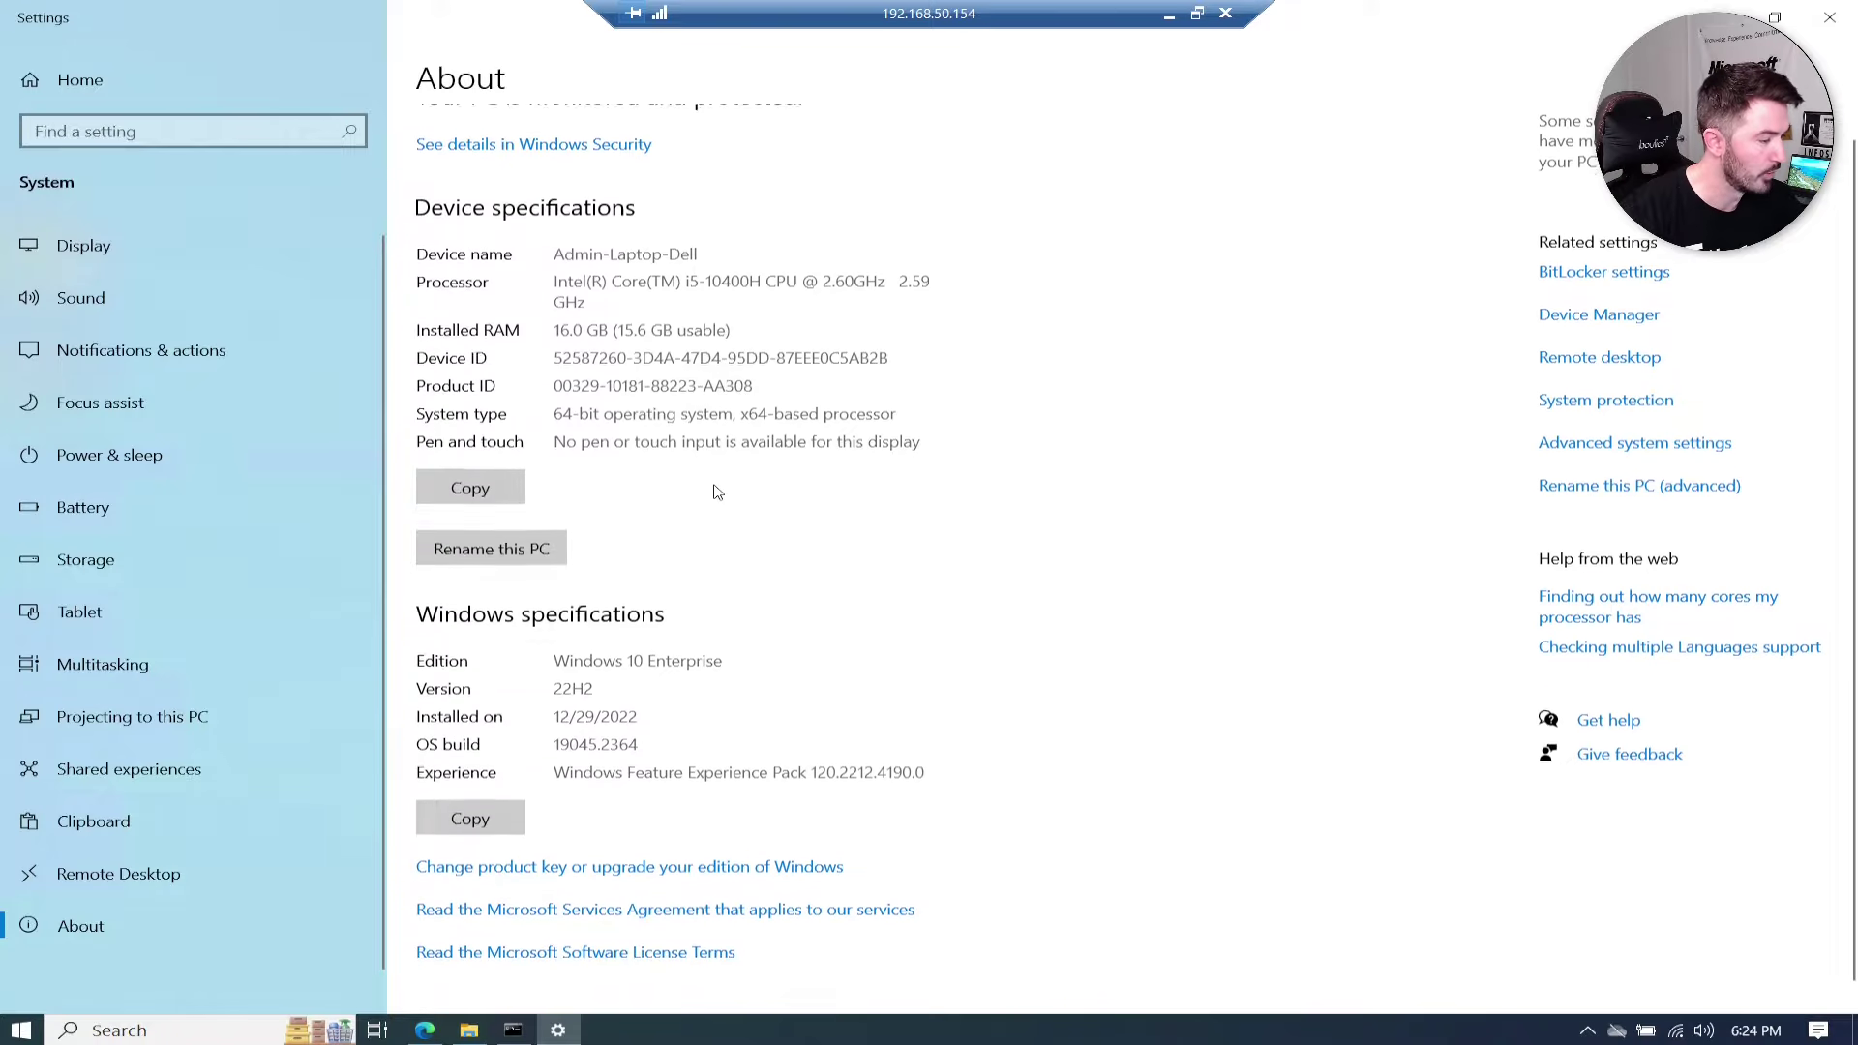
pyautogui.tripleClick(655, 654)
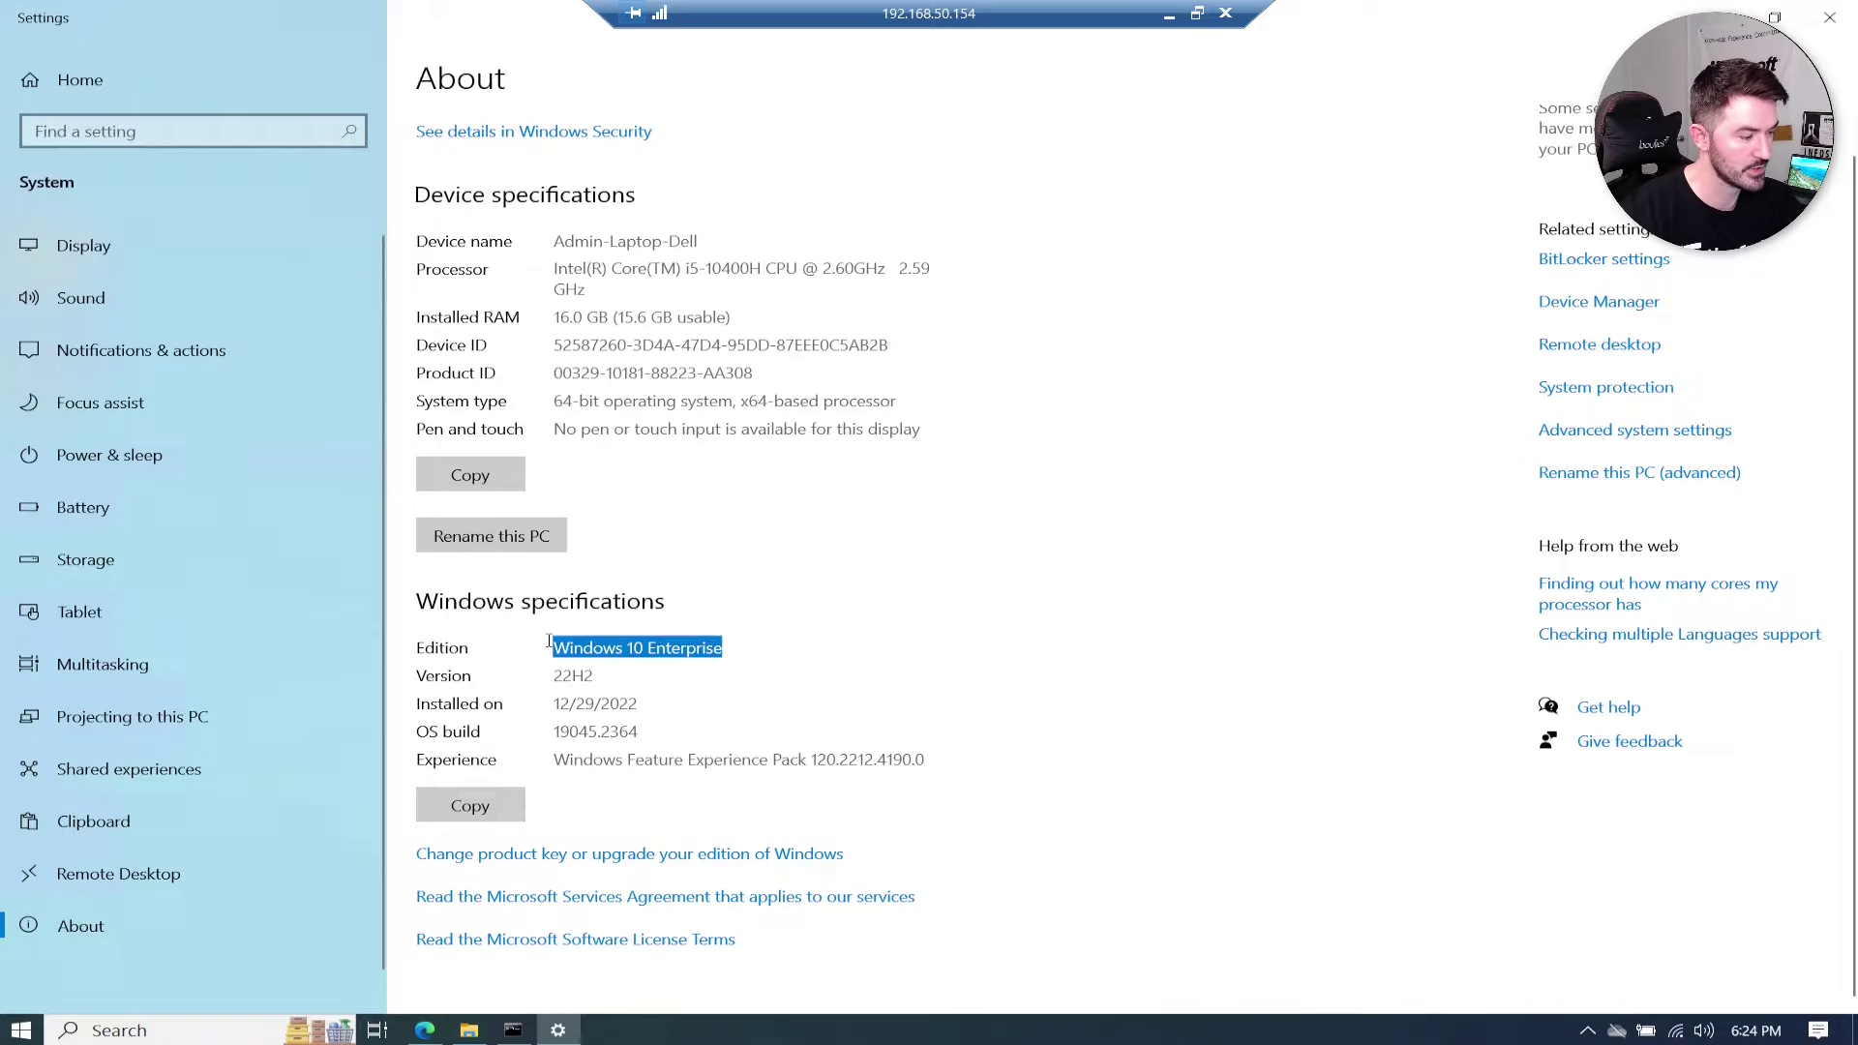
pyautogui.scroll(1, 832, 497)
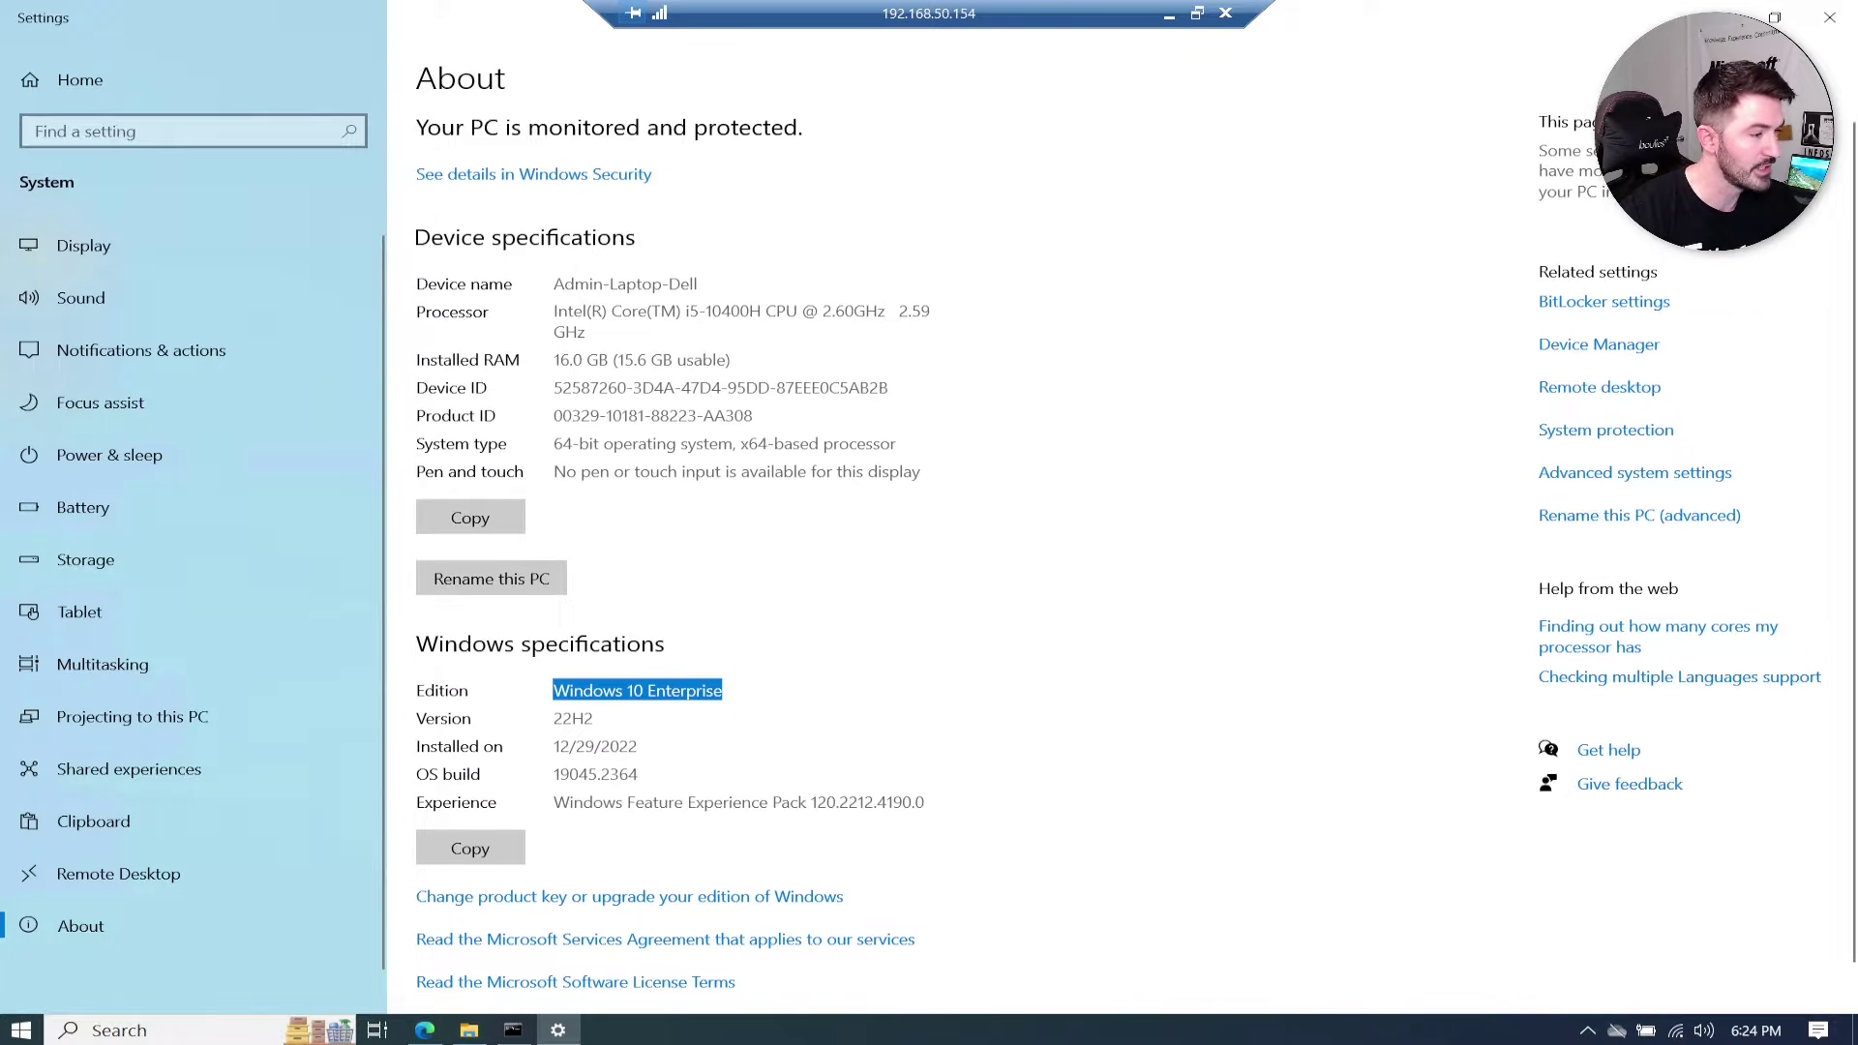
# Step: Close Settings and restore the minimized Meet Windows 11 page in Edge
pyautogui.click(1827, 19)
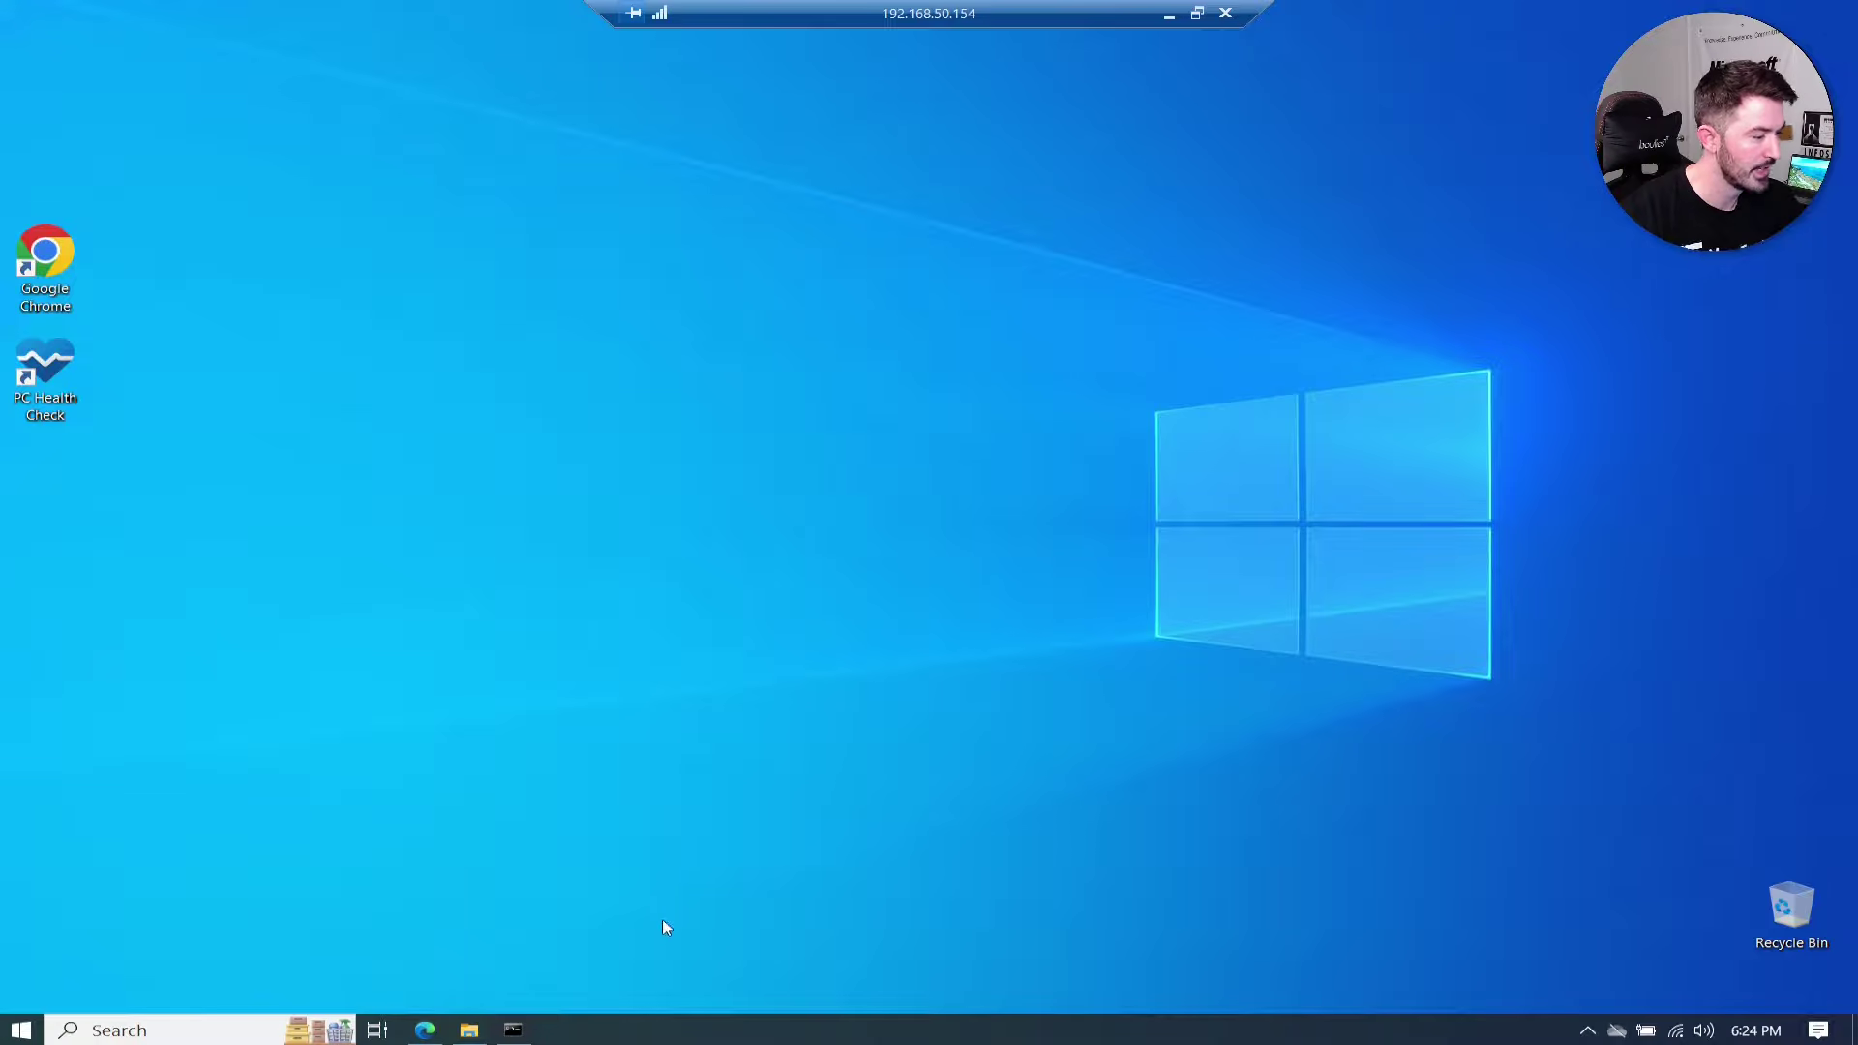
pyautogui.click(426, 1030)
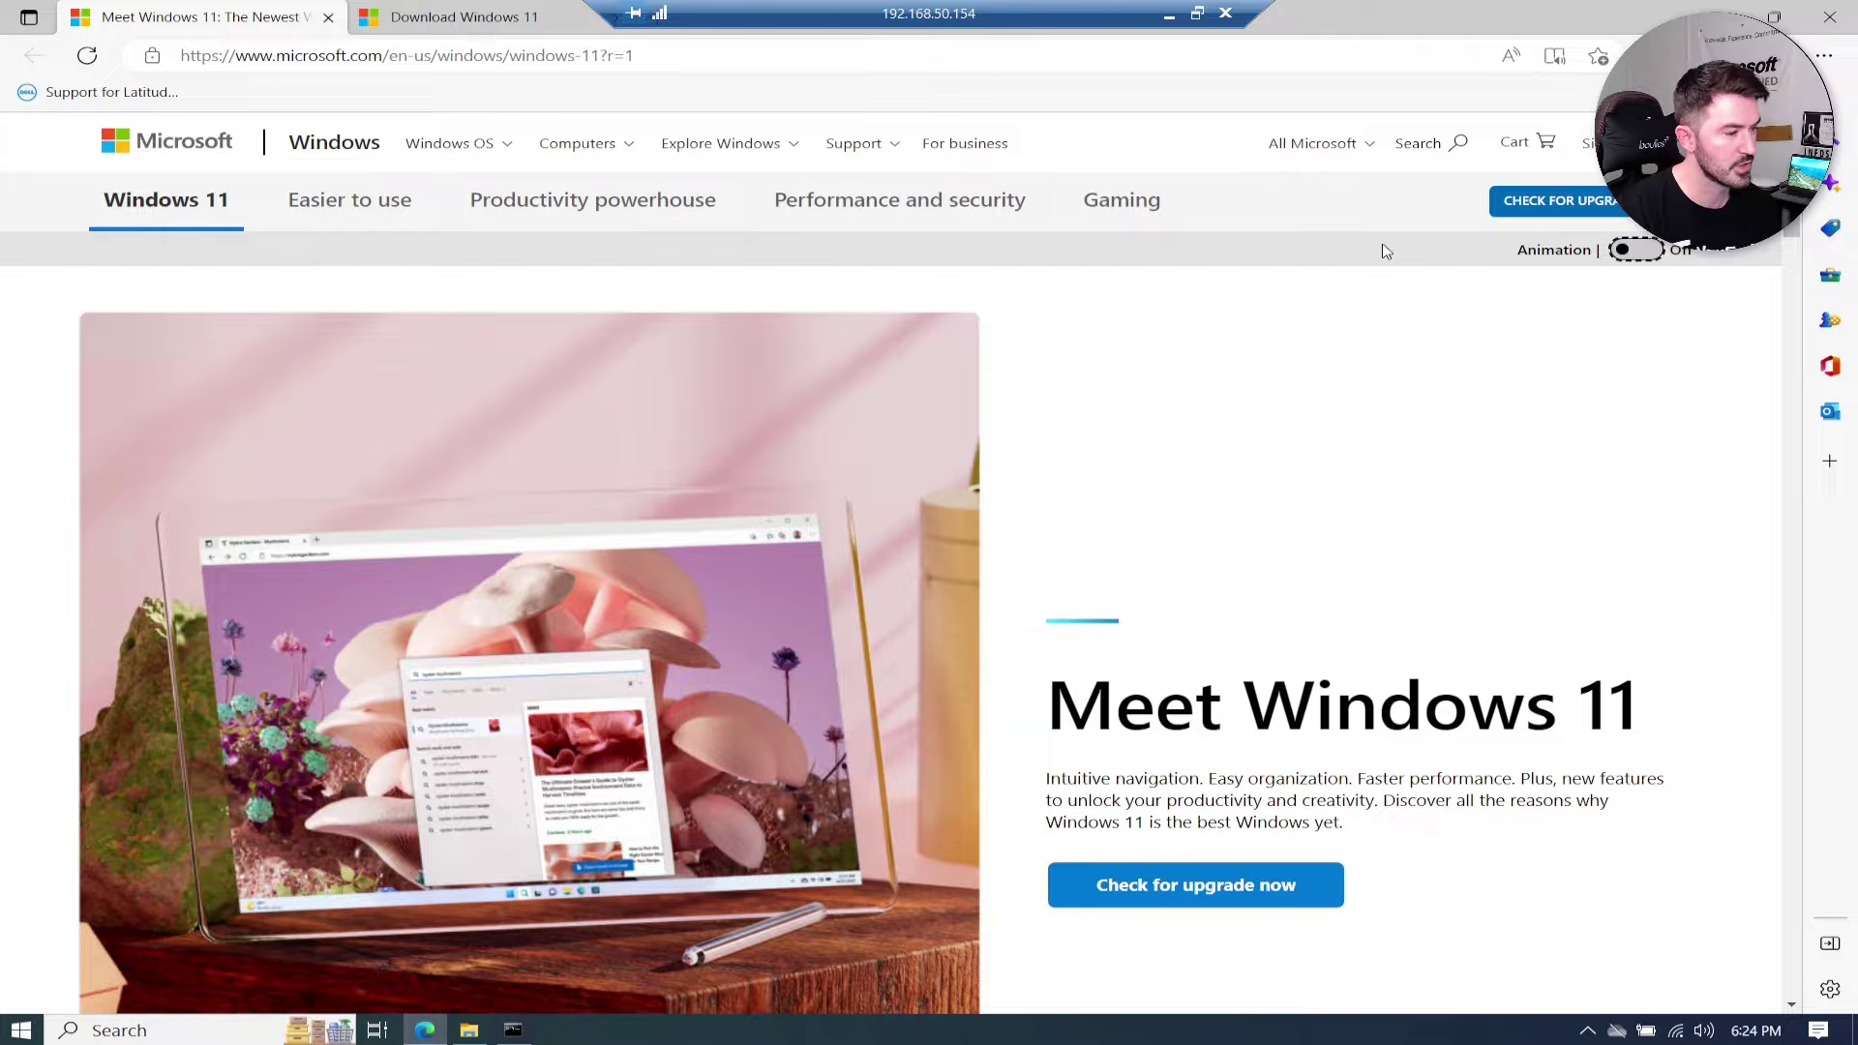
# Step: Use CHECK FOR UPGRADE to reach Windows Update and check for updates, finding the PC up to date
pyautogui.click(1599, 205)
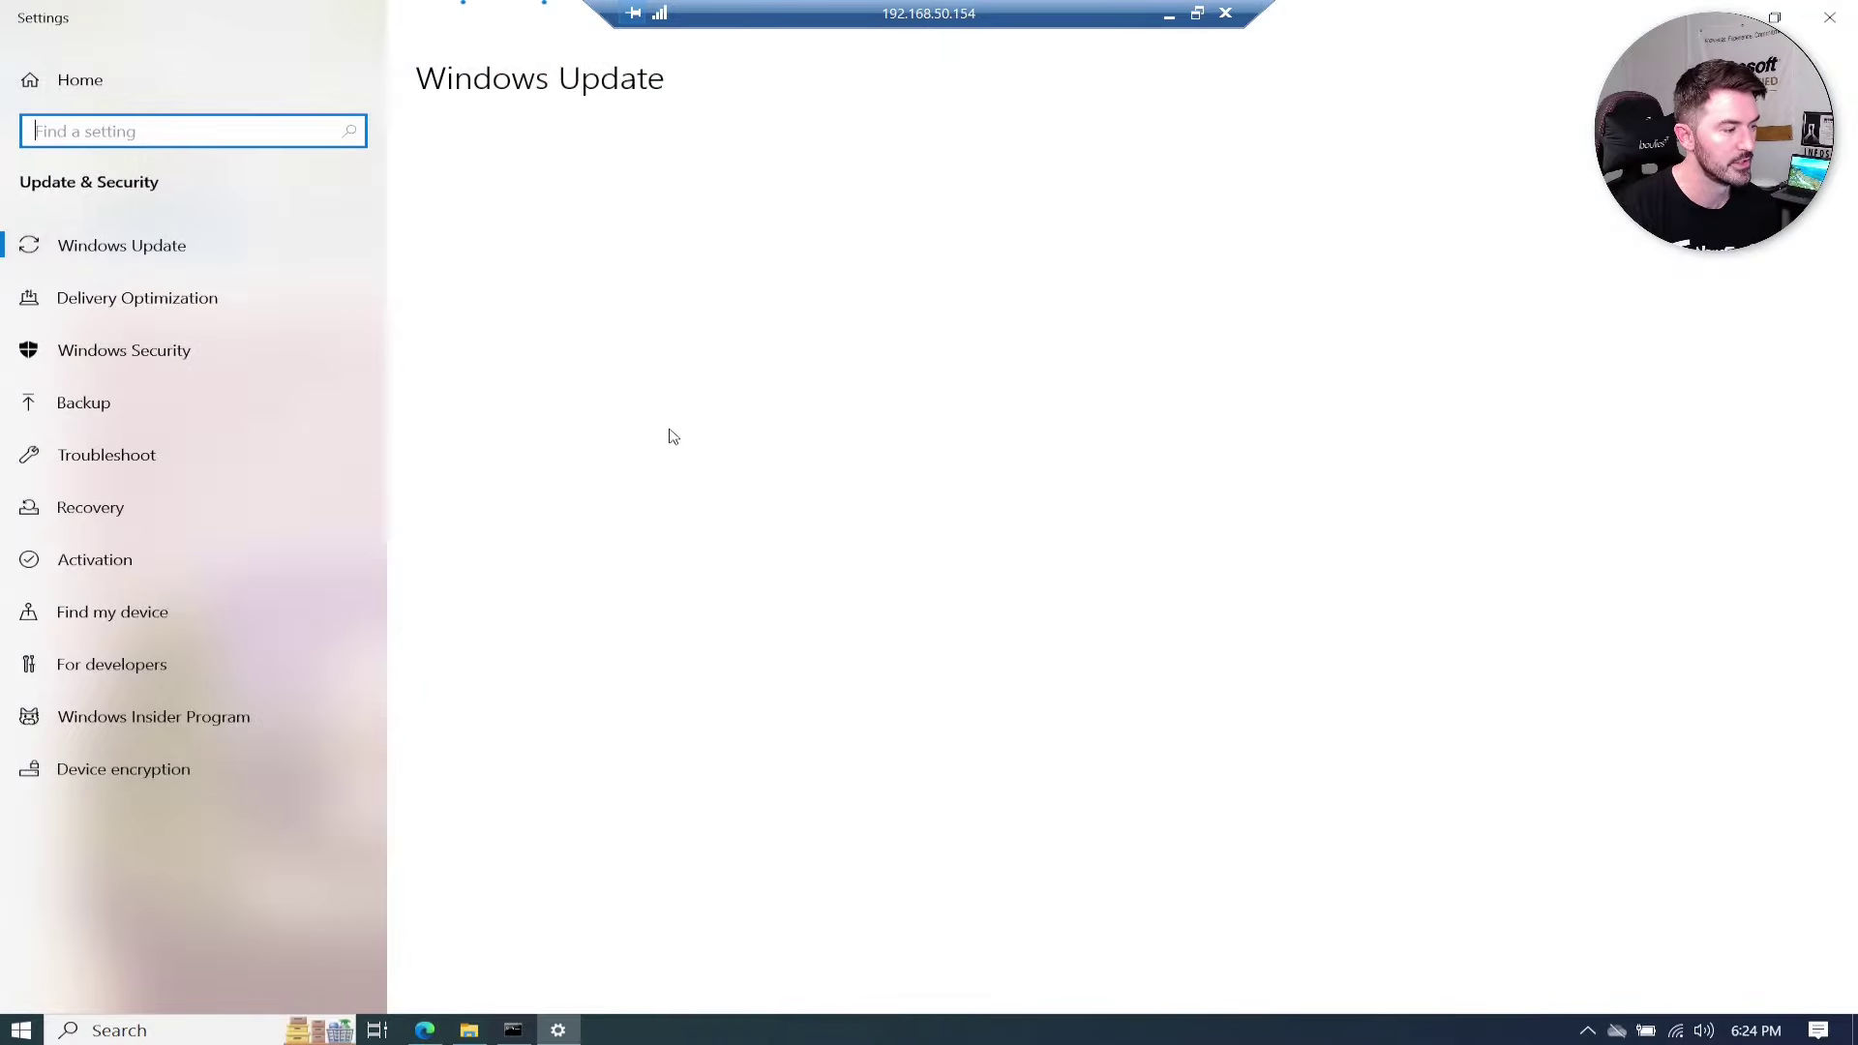
pyautogui.click(529, 215)
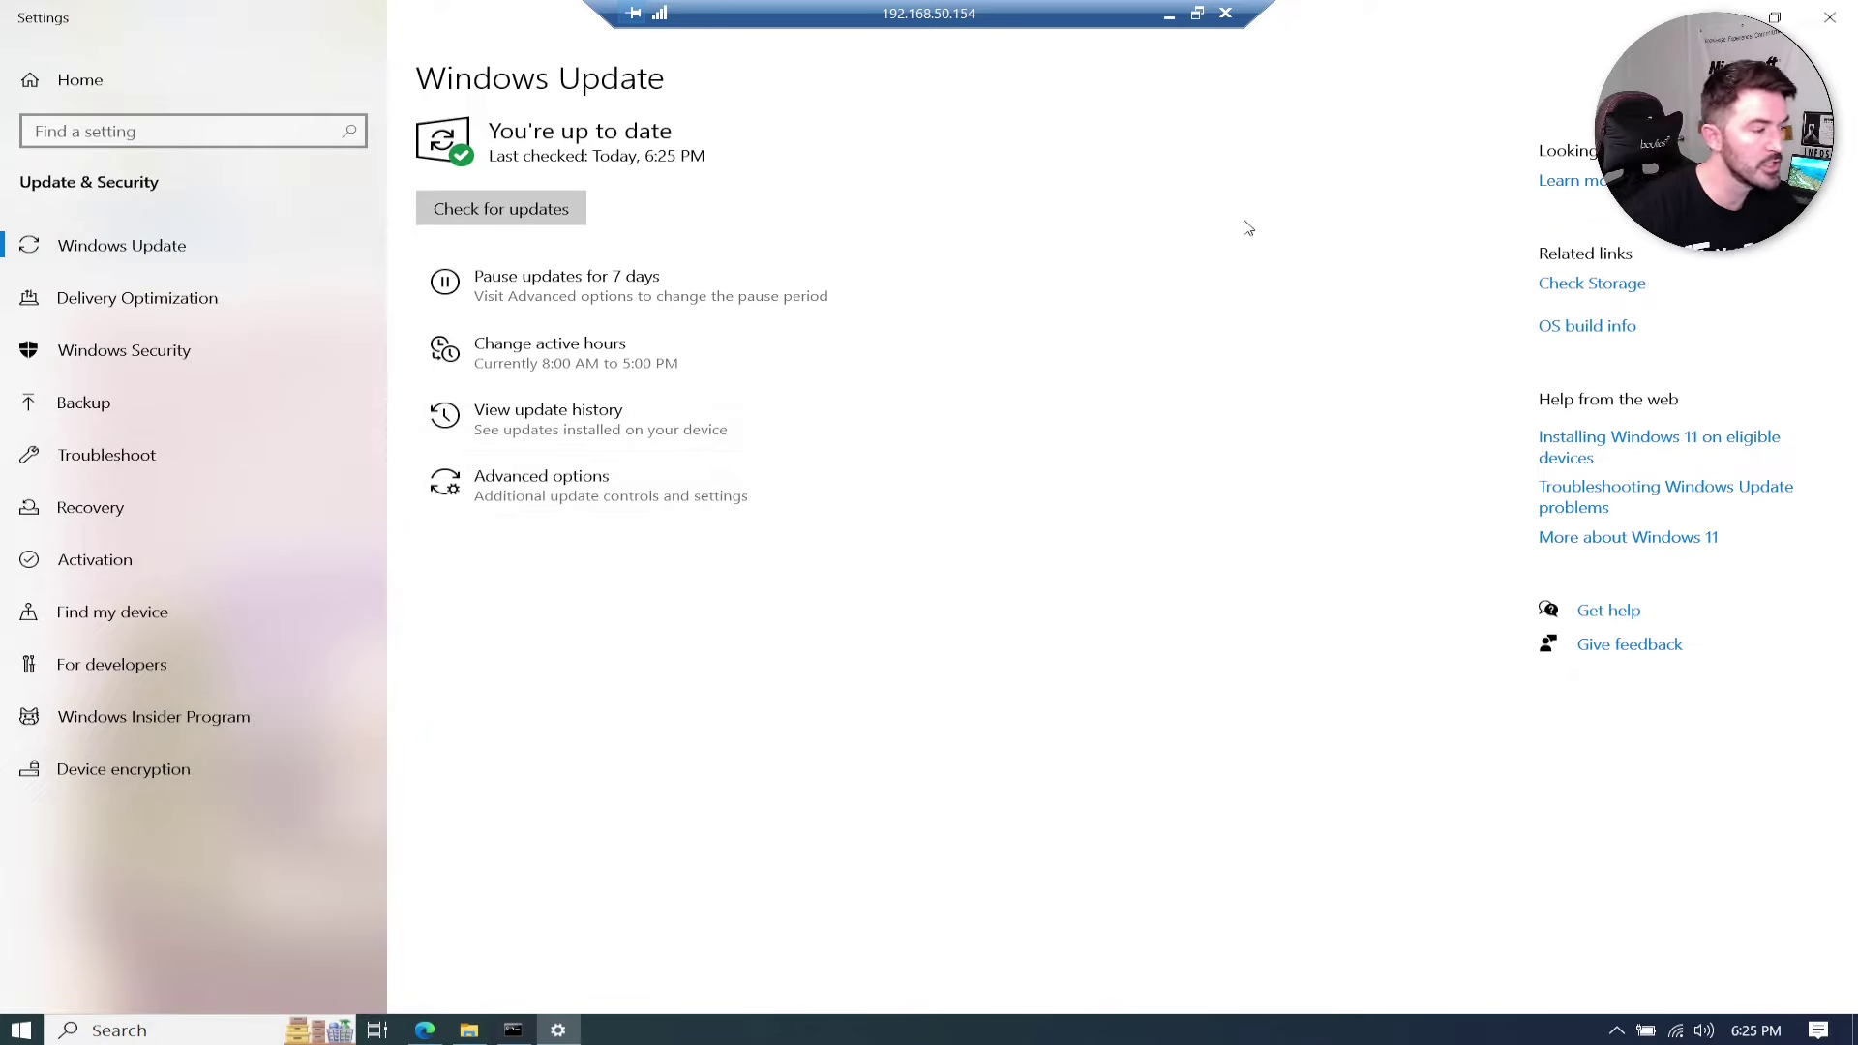
# Step: Return to the Meet Windows 11 page and download WindowsPCHealthCheckSetup.msi from Check for compatibility
pyautogui.hotkey('alt', 'Tab')
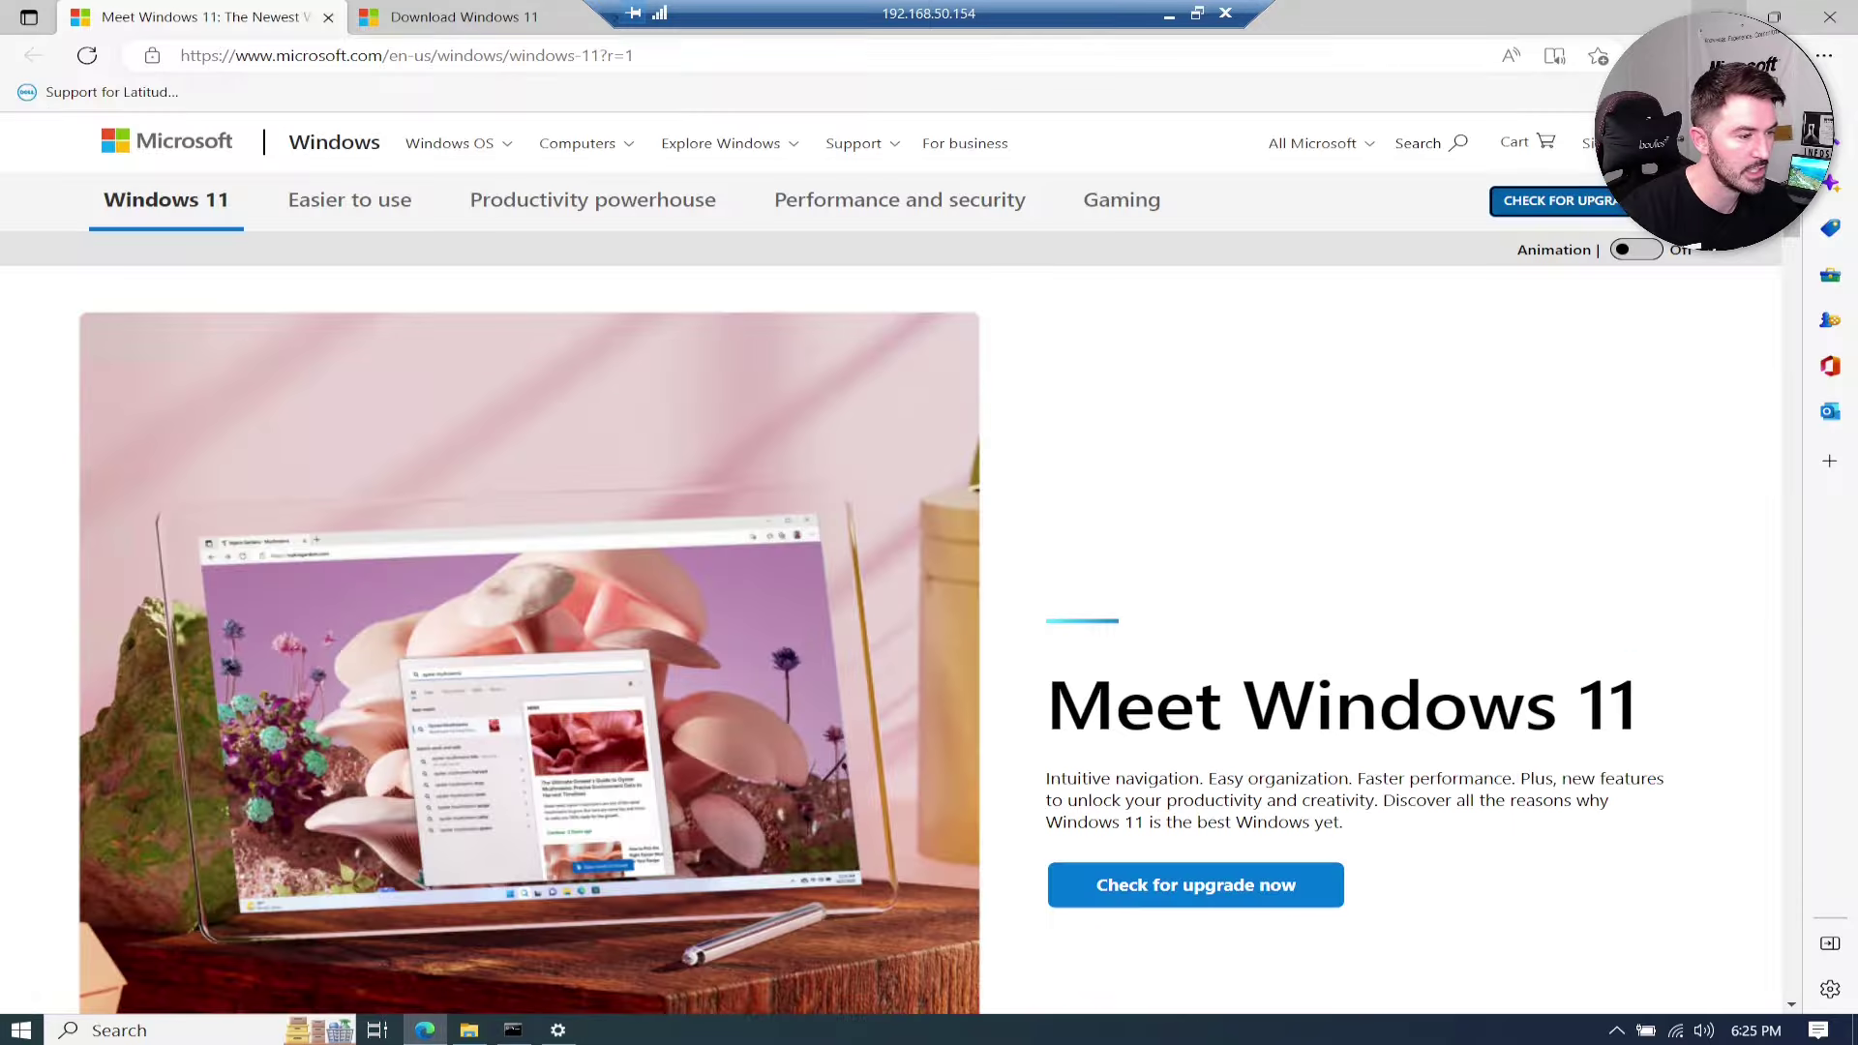
pyautogui.scroll(-6, 770, 635)
pyautogui.scroll(-5, 786, 629)
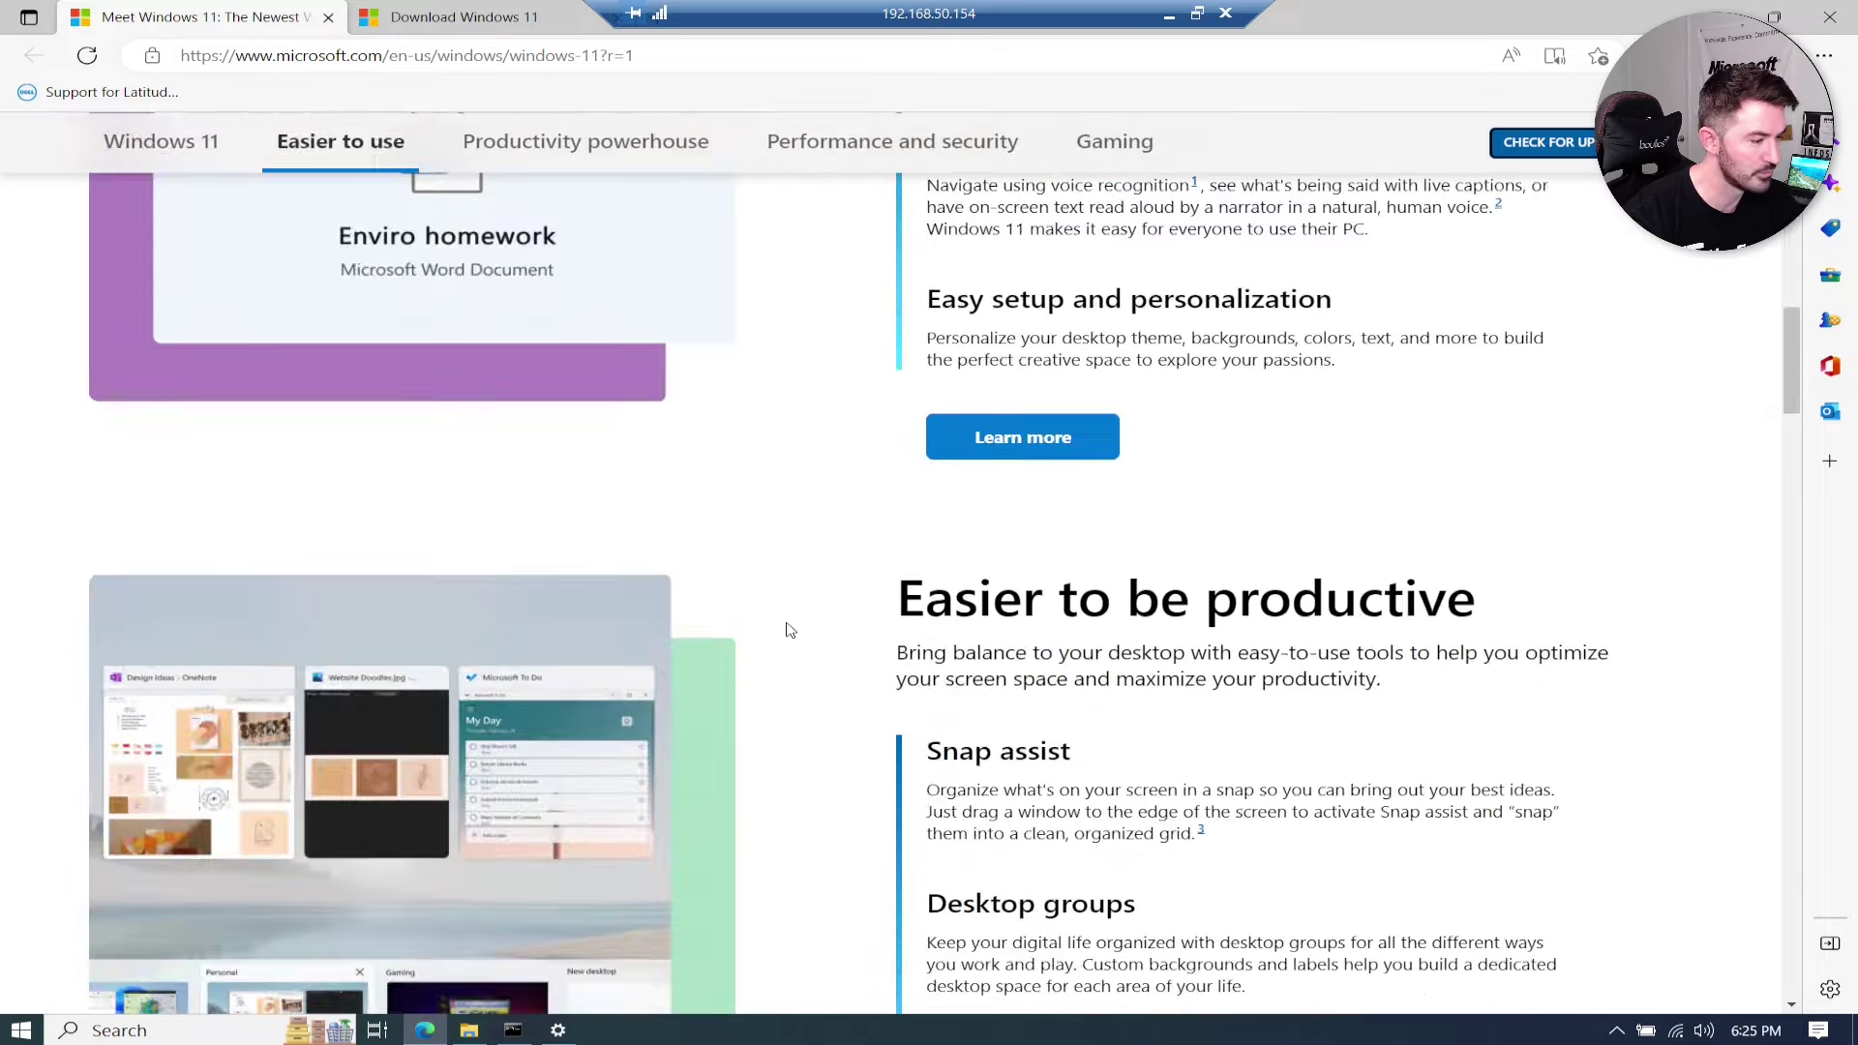
pyautogui.scroll(-6, 860, 563)
pyautogui.scroll(-15, 855, 572)
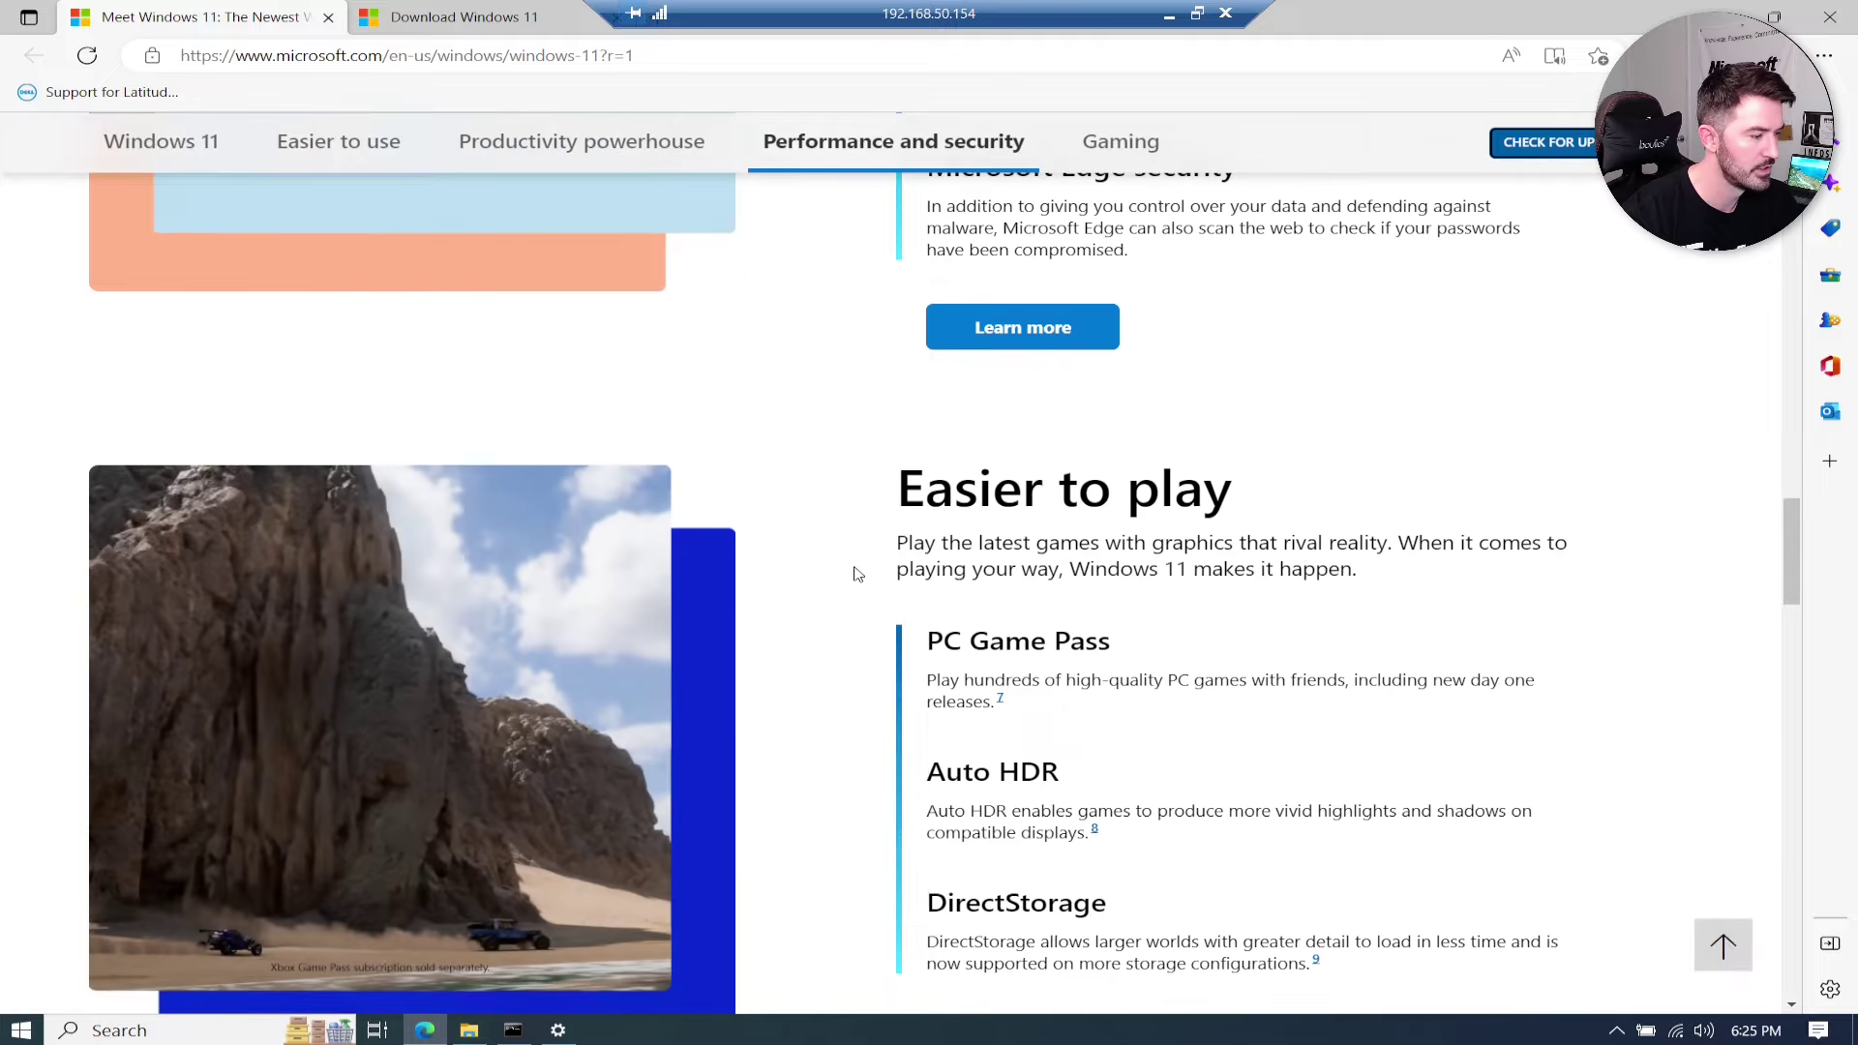
pyautogui.scroll(-5, 856, 561)
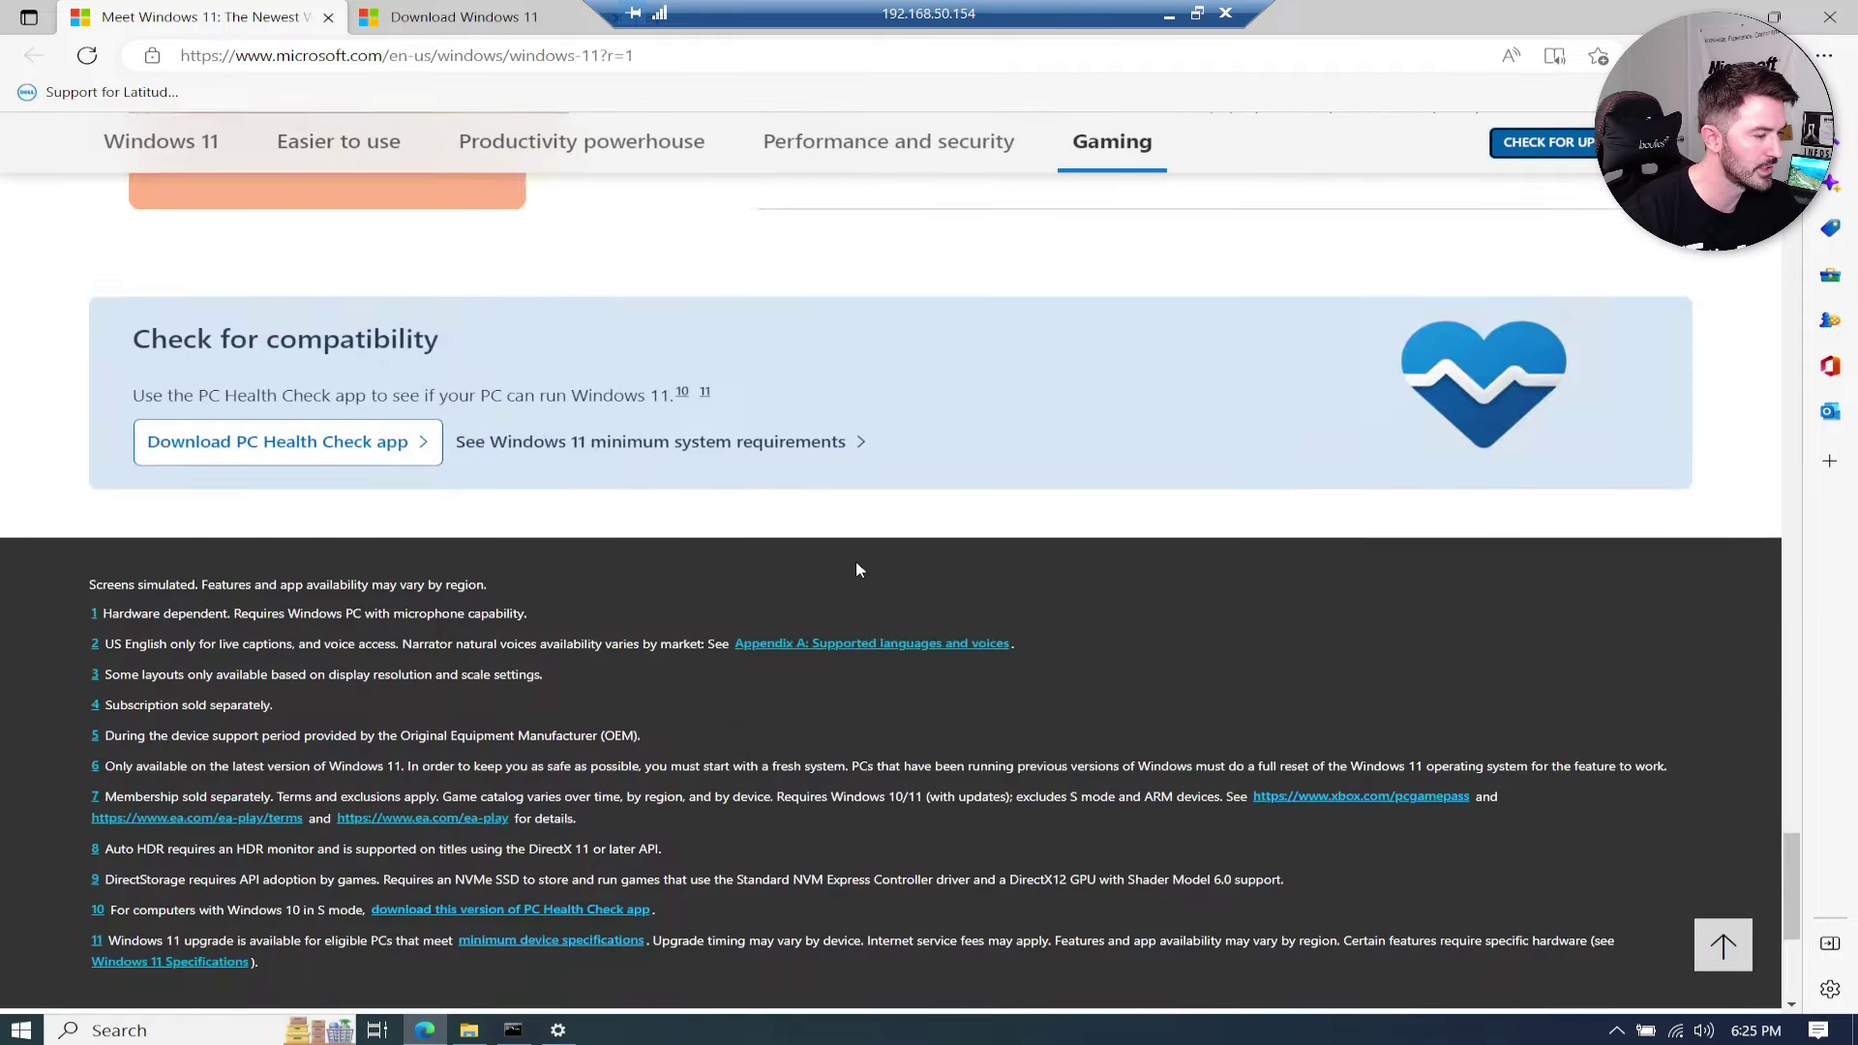
pyautogui.click(274, 455)
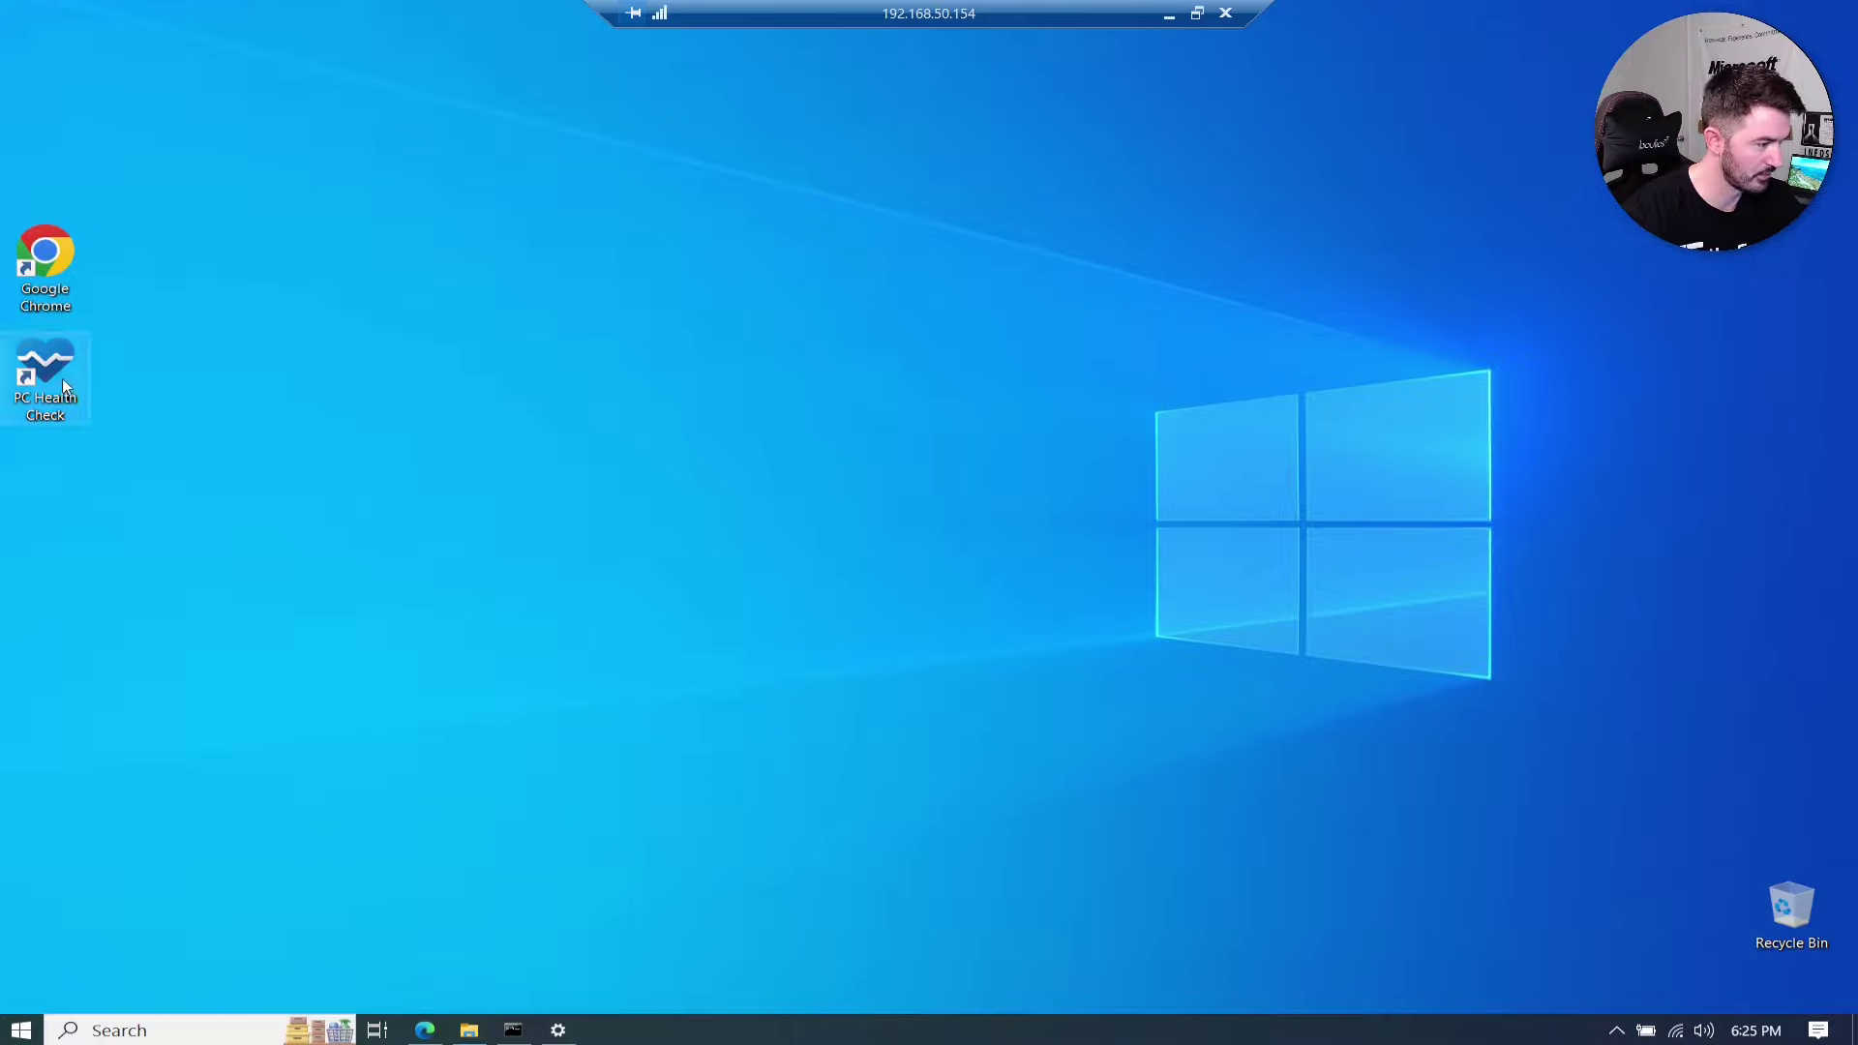
# Step: Move the PC Health Check shortcut, launch it, and run the Windows 11 compatibility check
pyautogui.moveTo(62, 380); pyautogui.dragTo(230, 329)
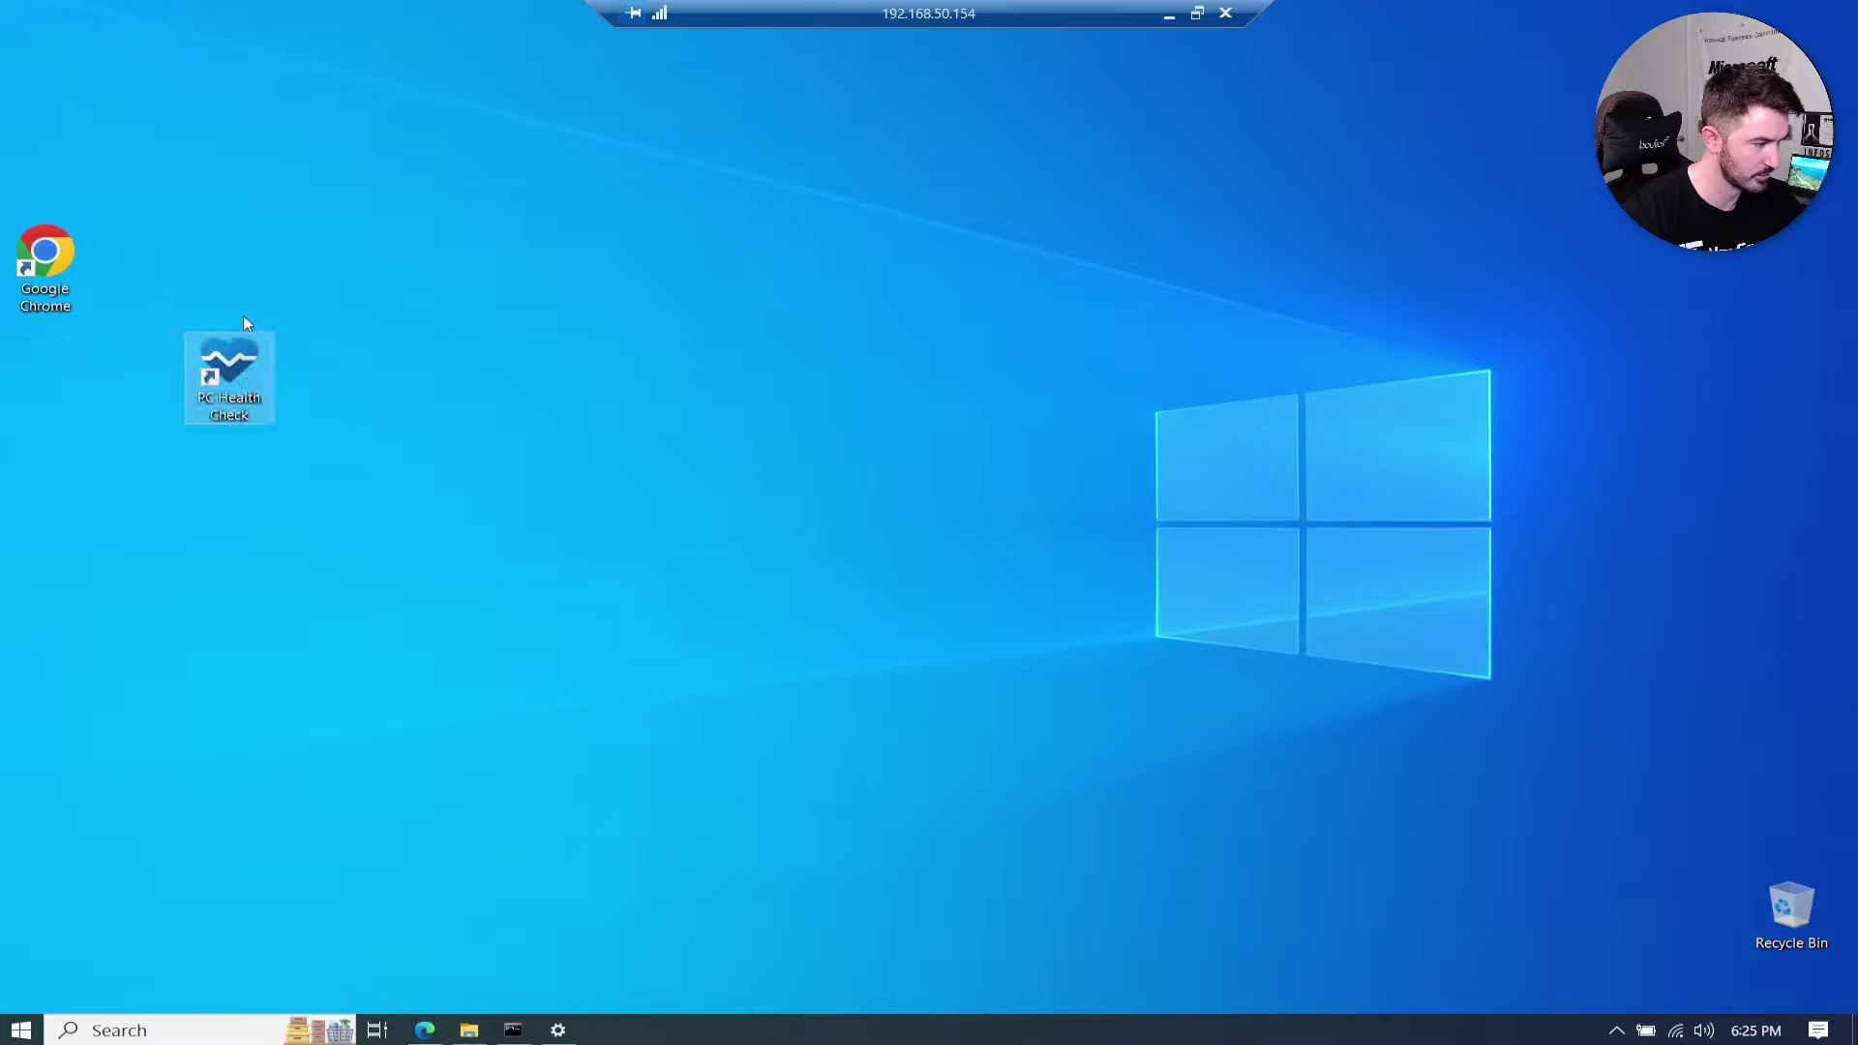
pyautogui.doubleClick(232, 381)
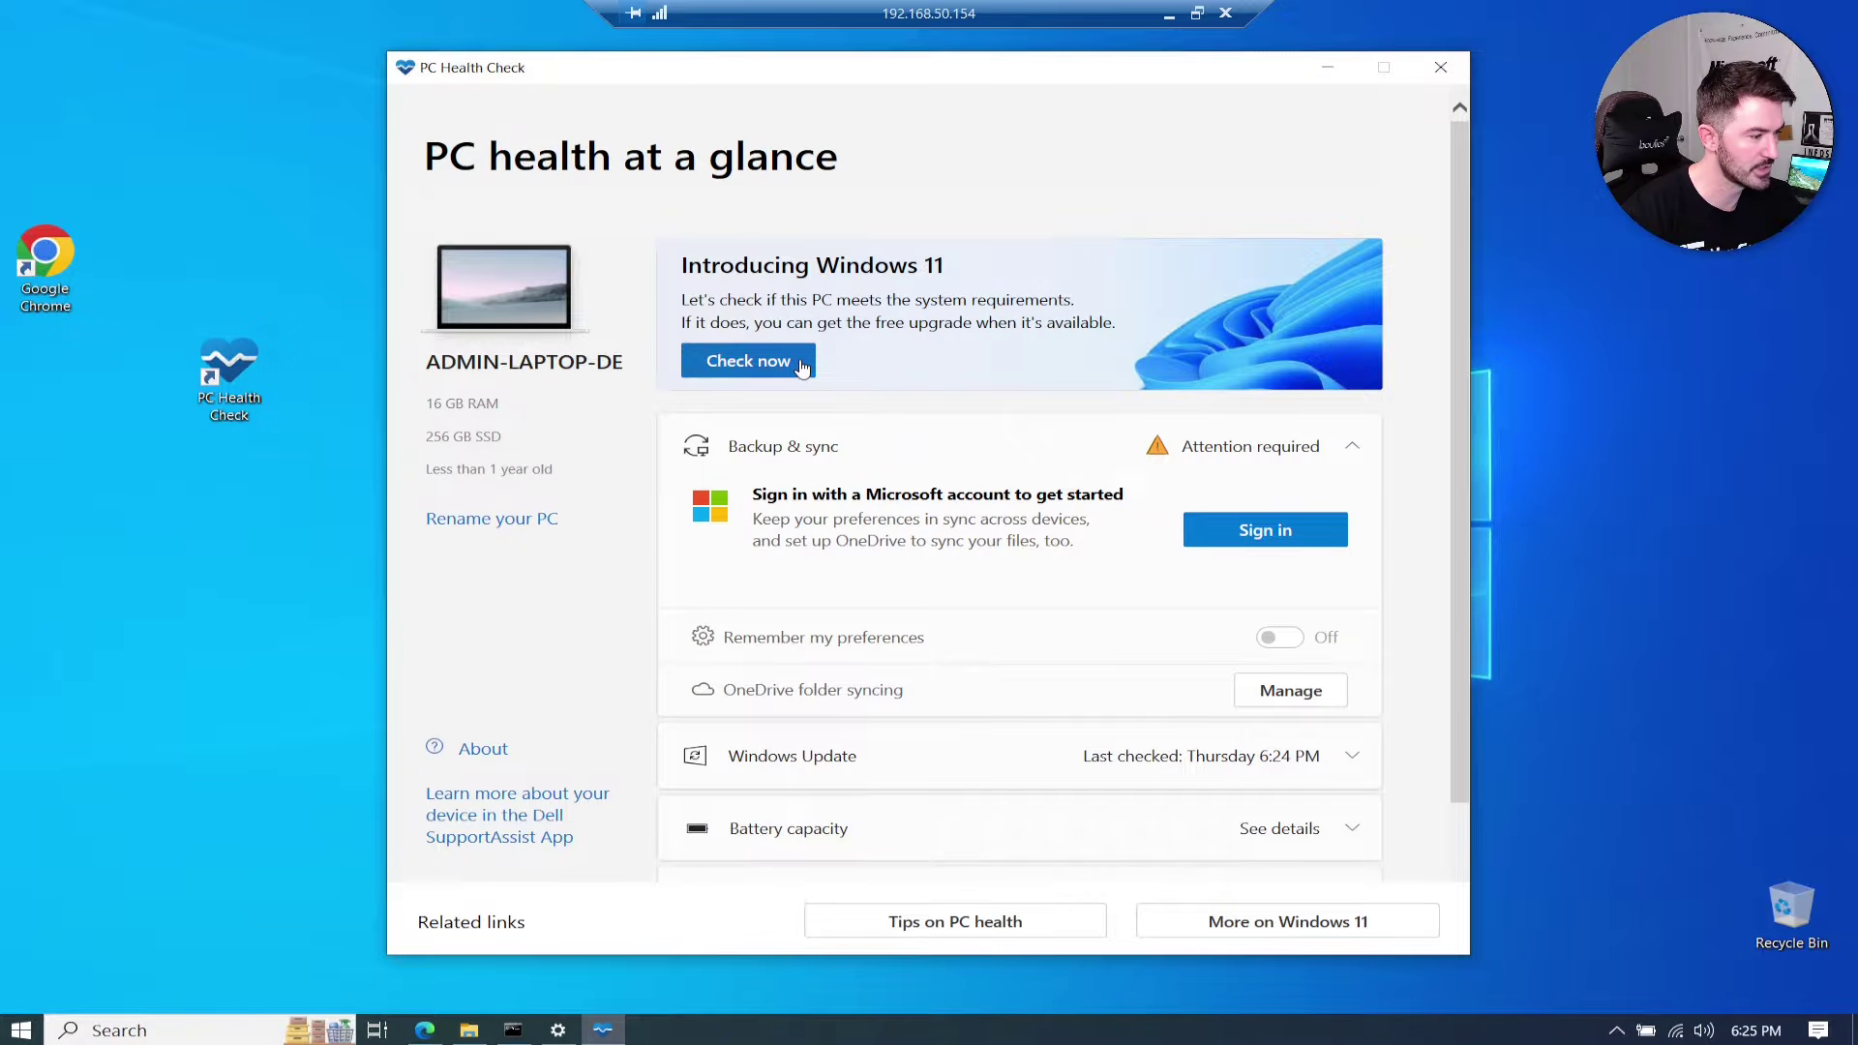
pyautogui.click(801, 366)
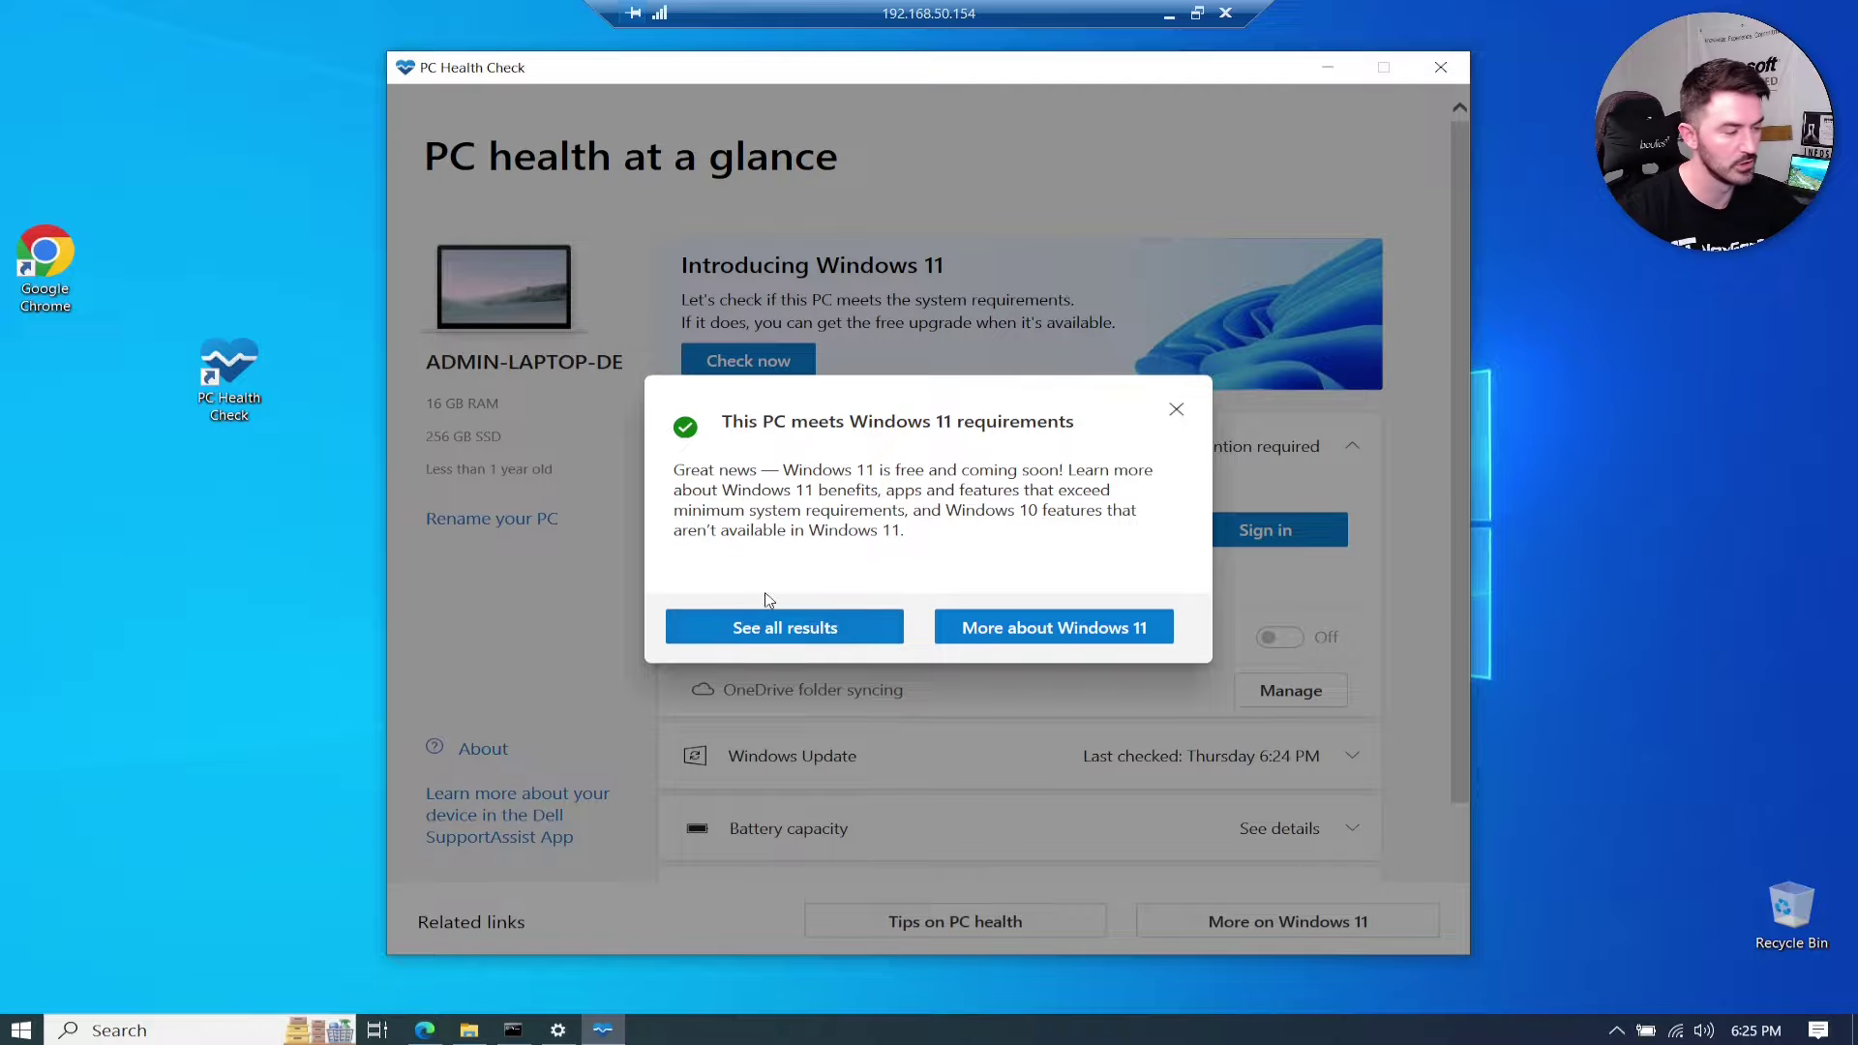
# Step: Review all Windows 11 requirement results, then close the results dialog and the app
pyautogui.click(746, 635)
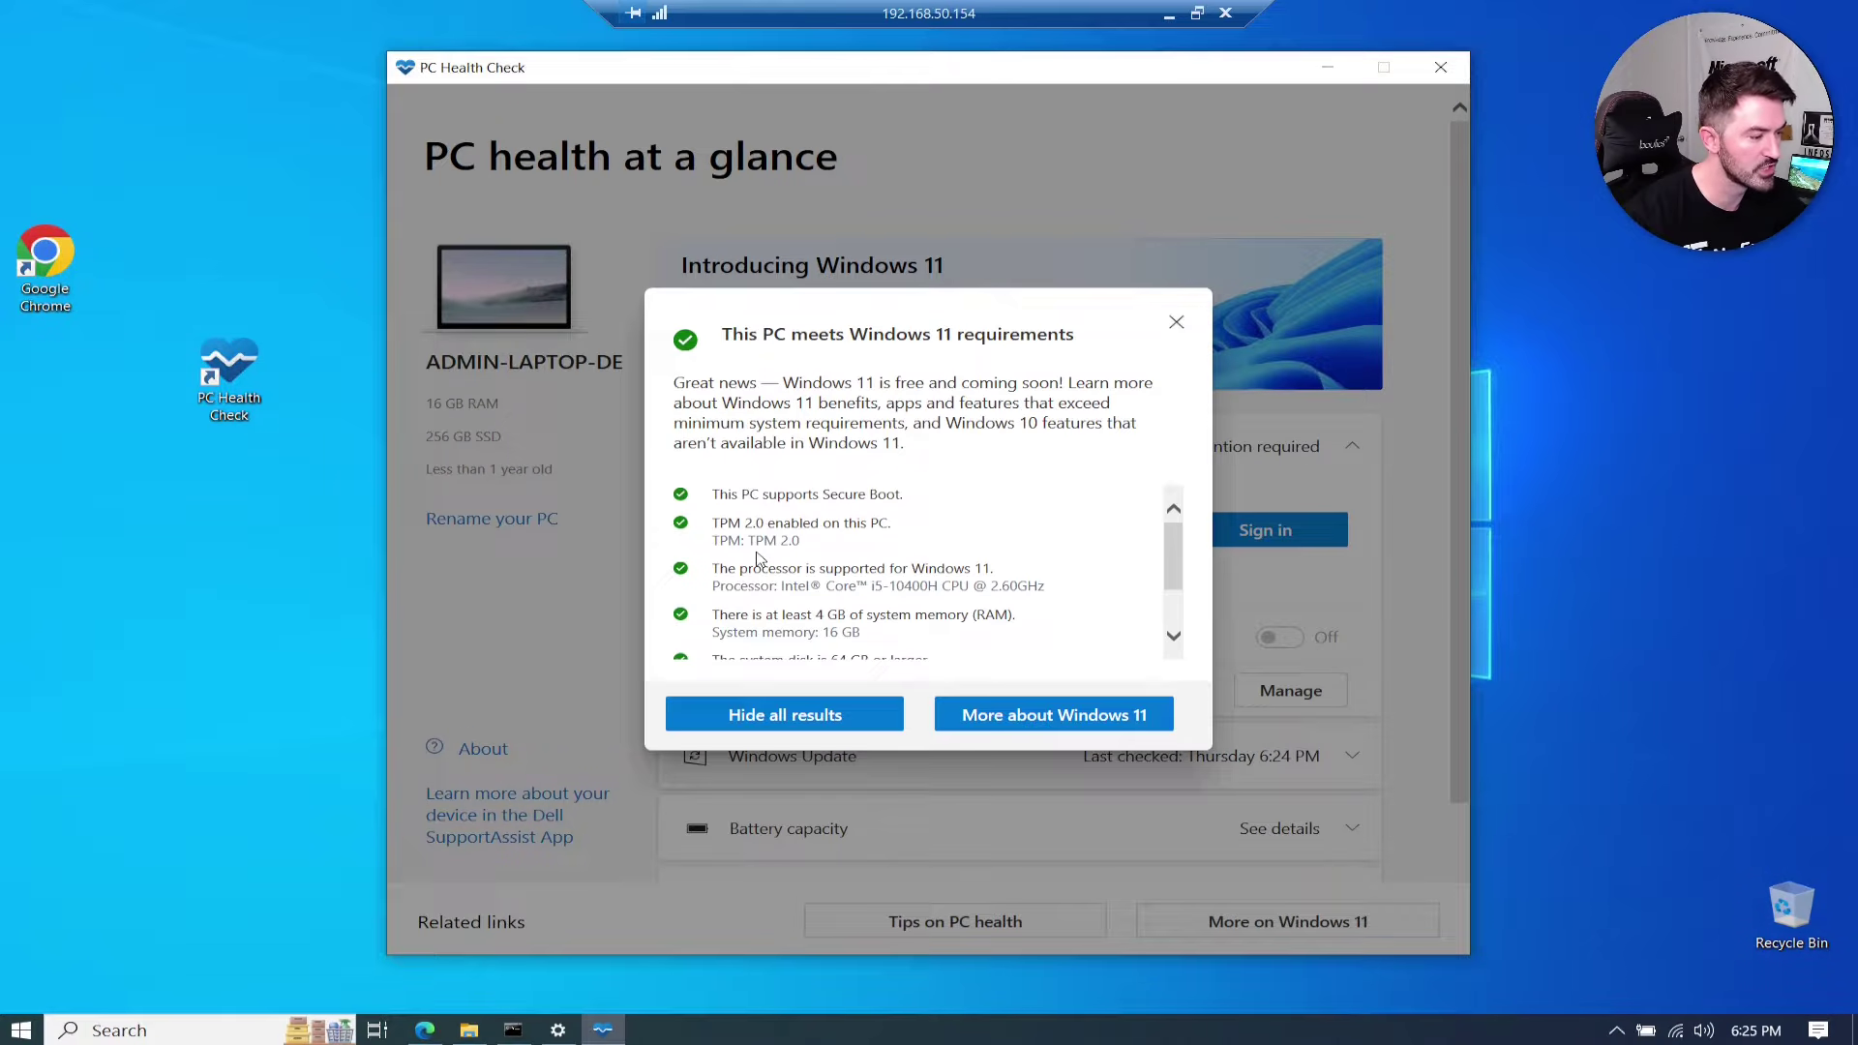
pyautogui.scroll(-1, 763, 542)
pyautogui.scroll(-1, 767, 528)
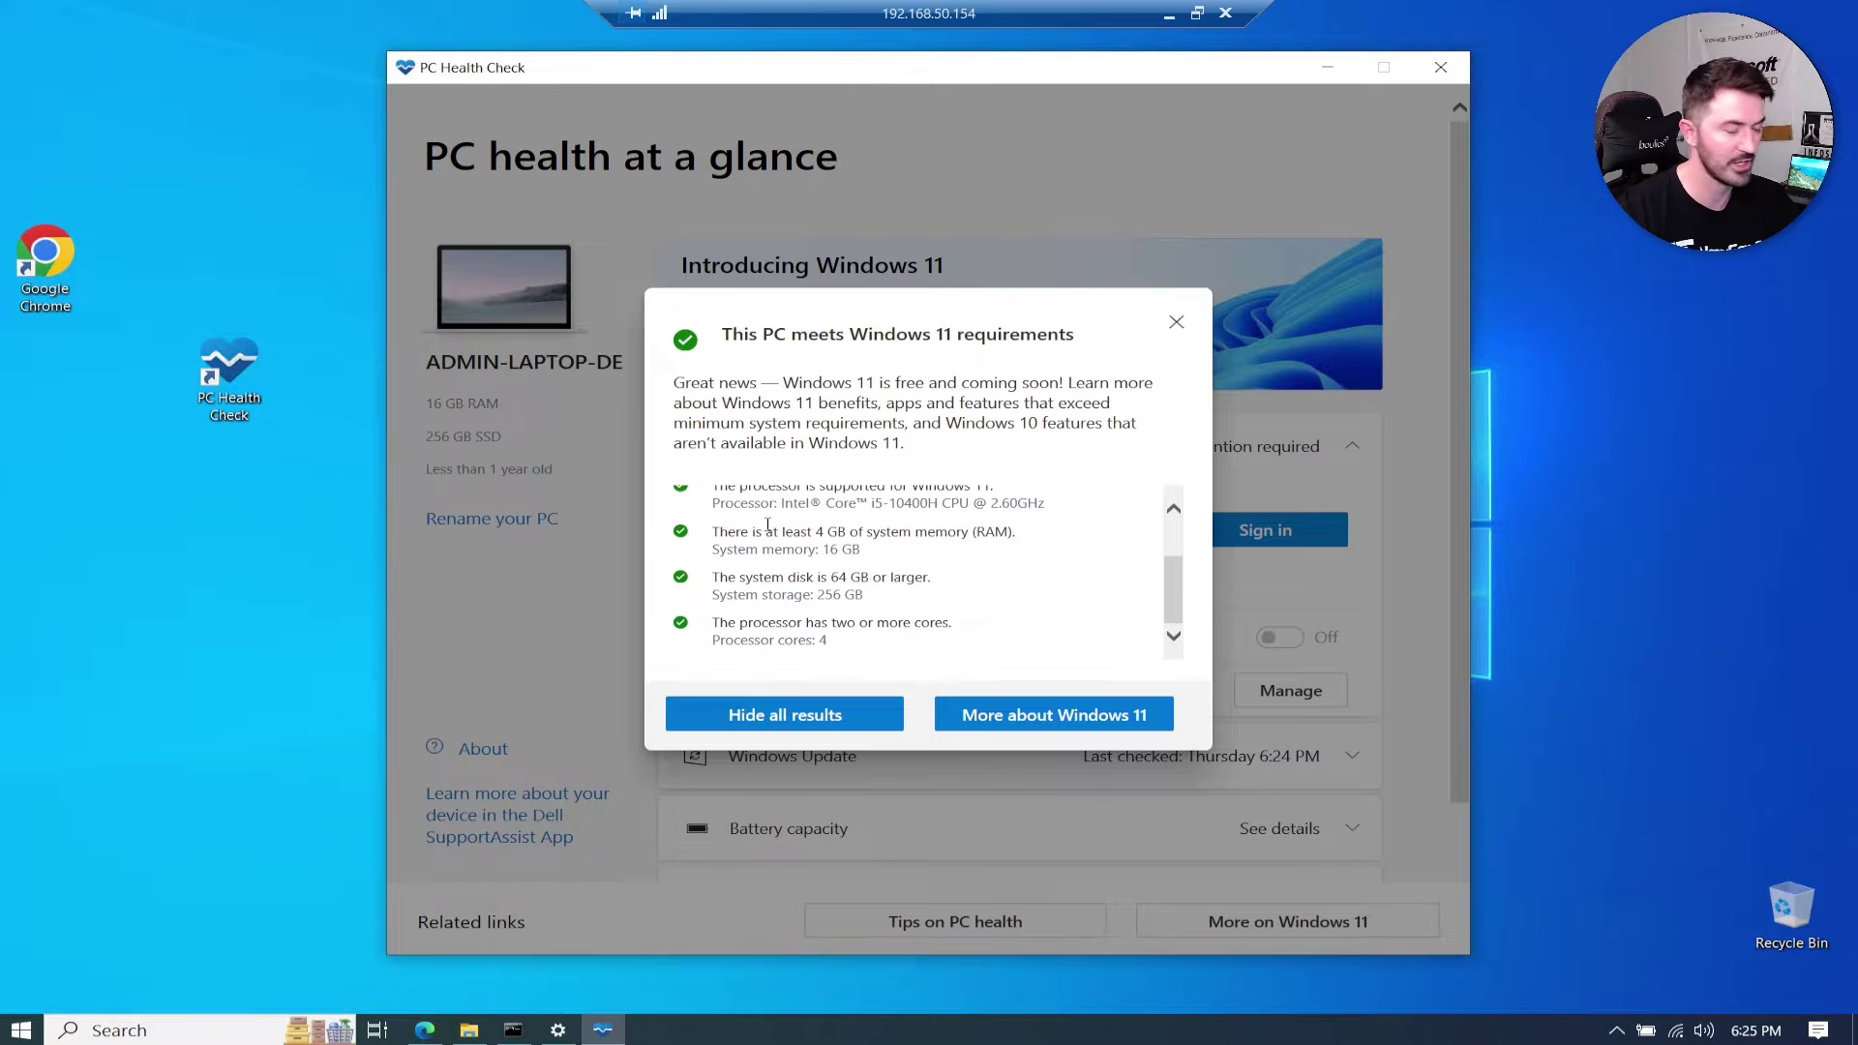
pyautogui.scroll(3, 864, 620)
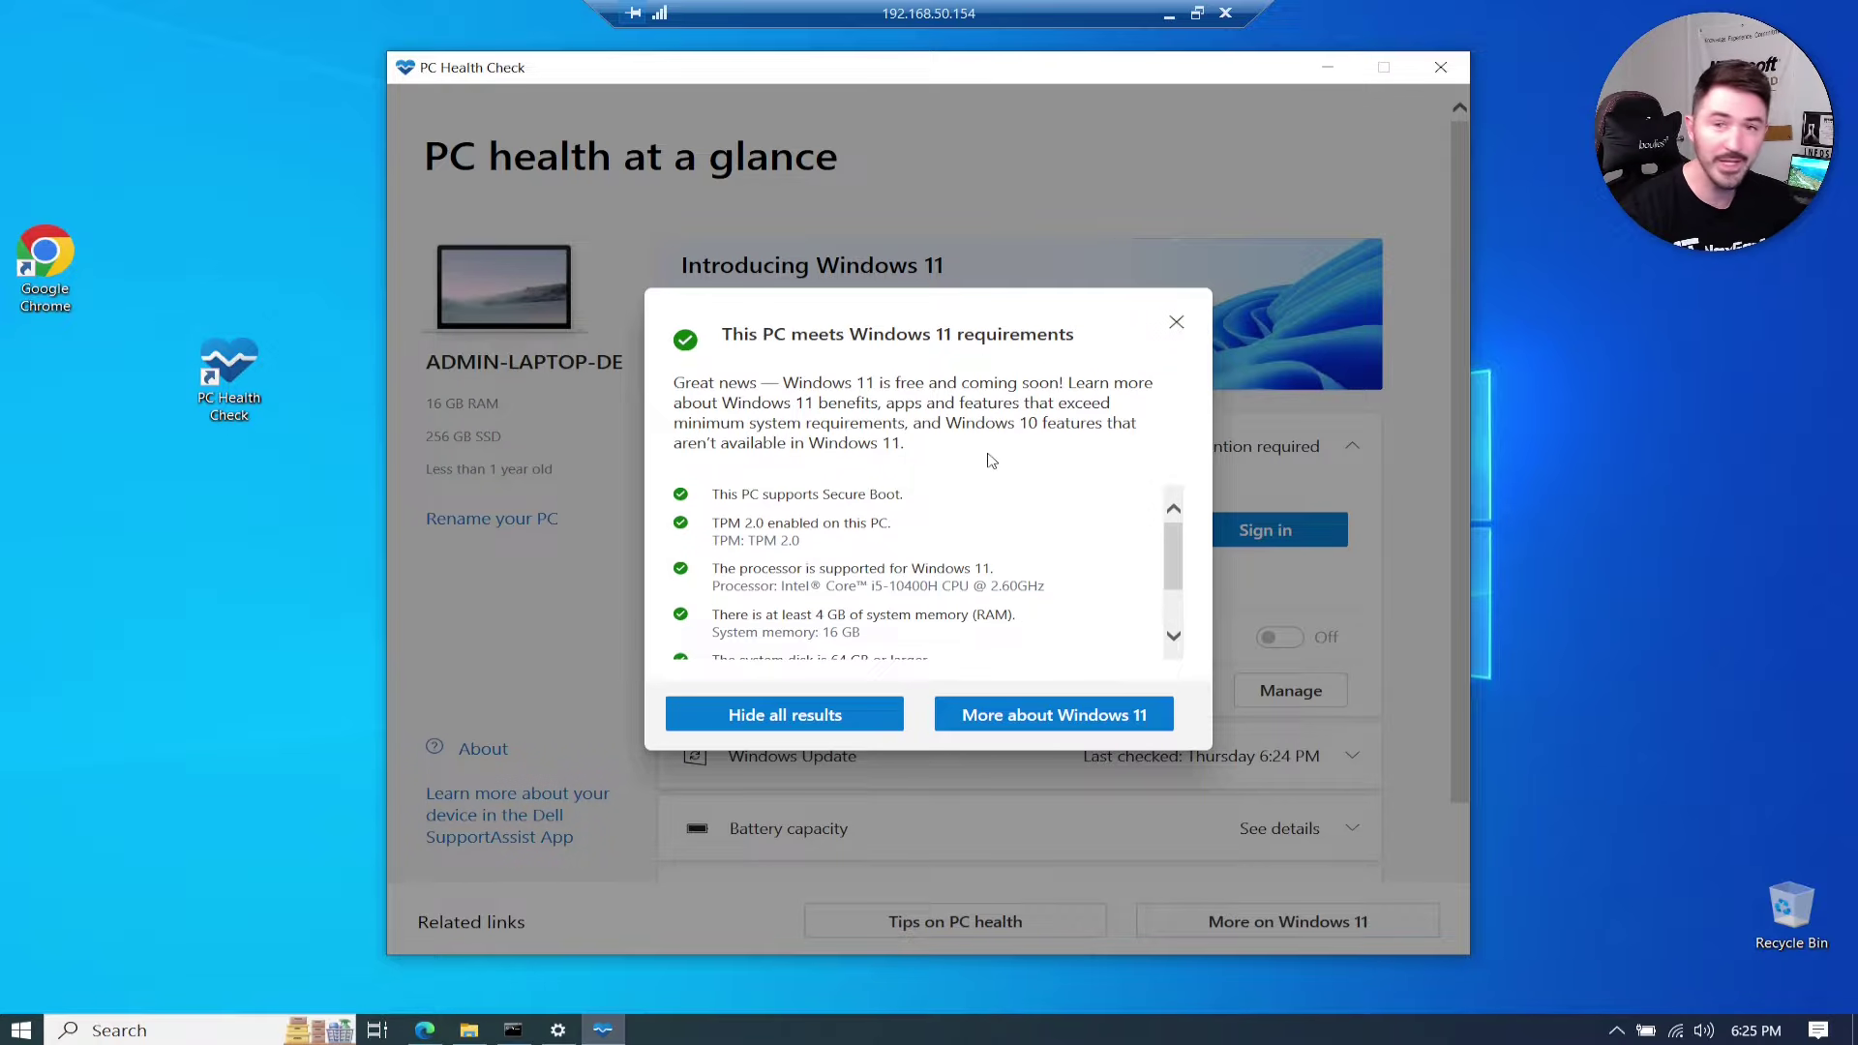
pyautogui.click(1175, 325)
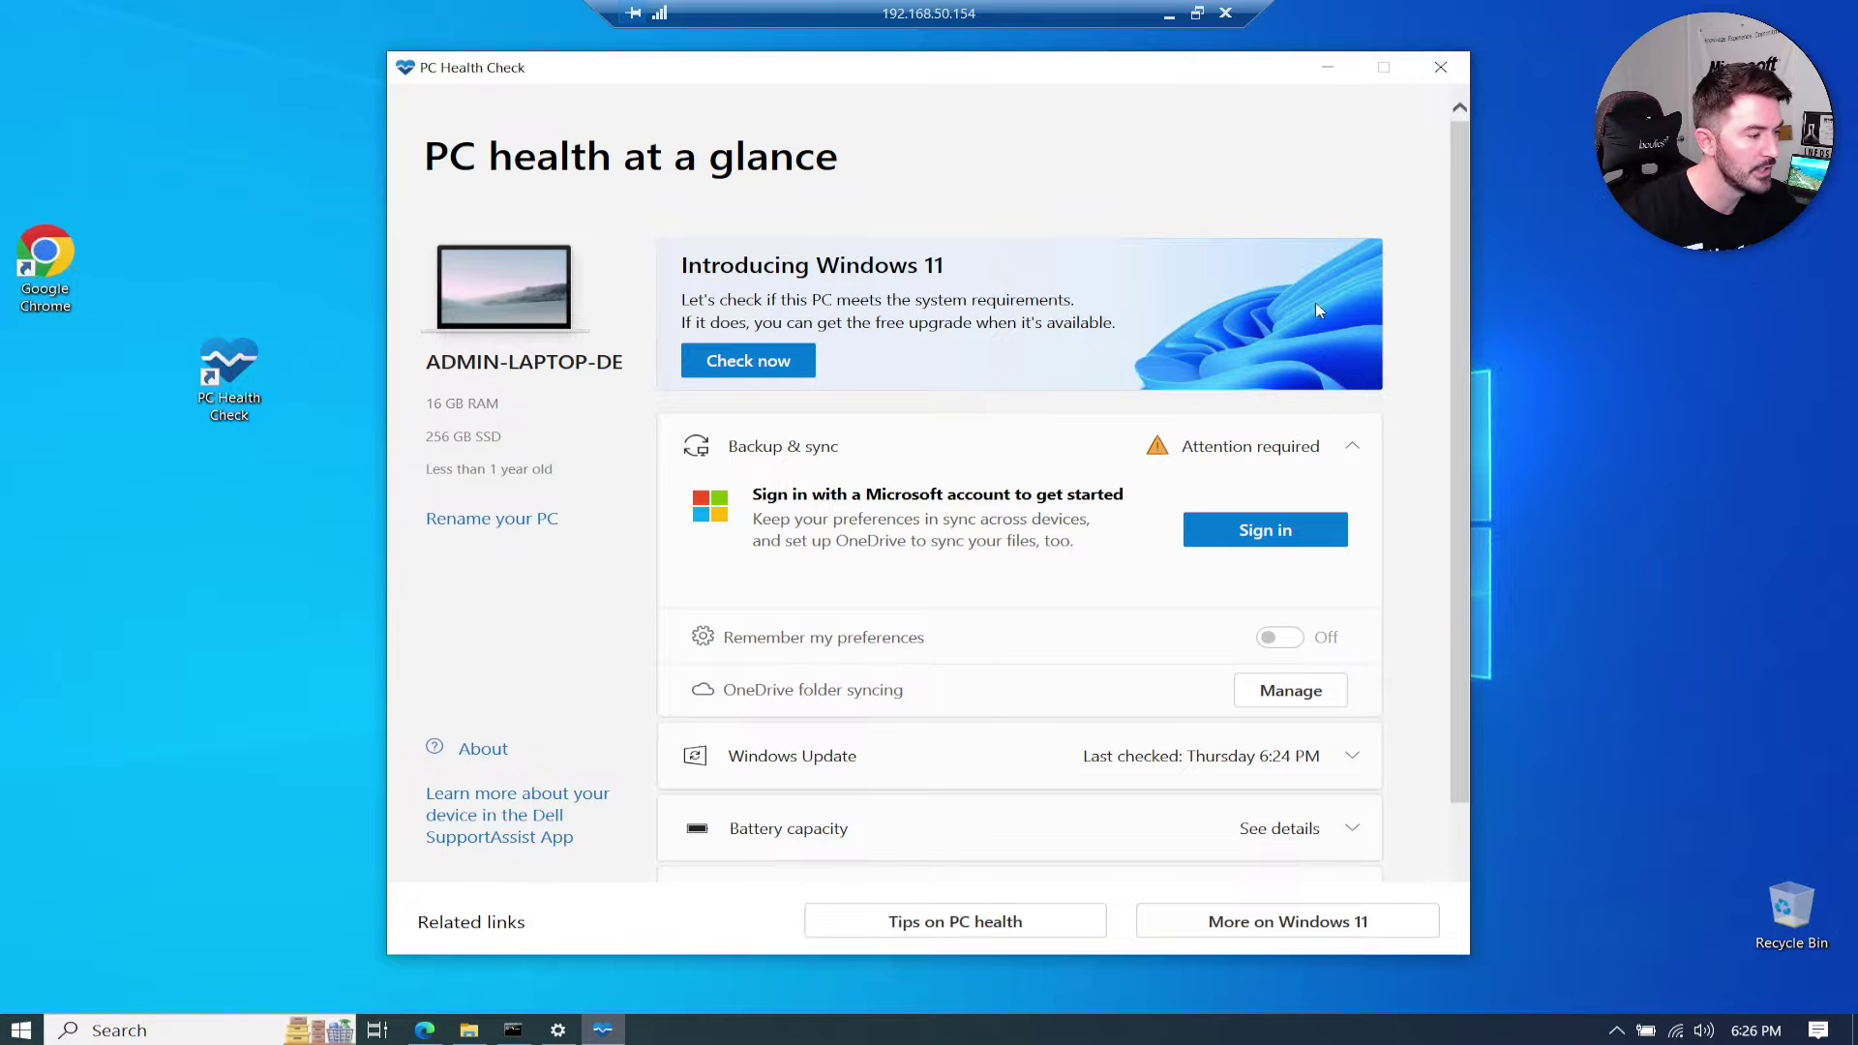
pyautogui.click(1432, 70)
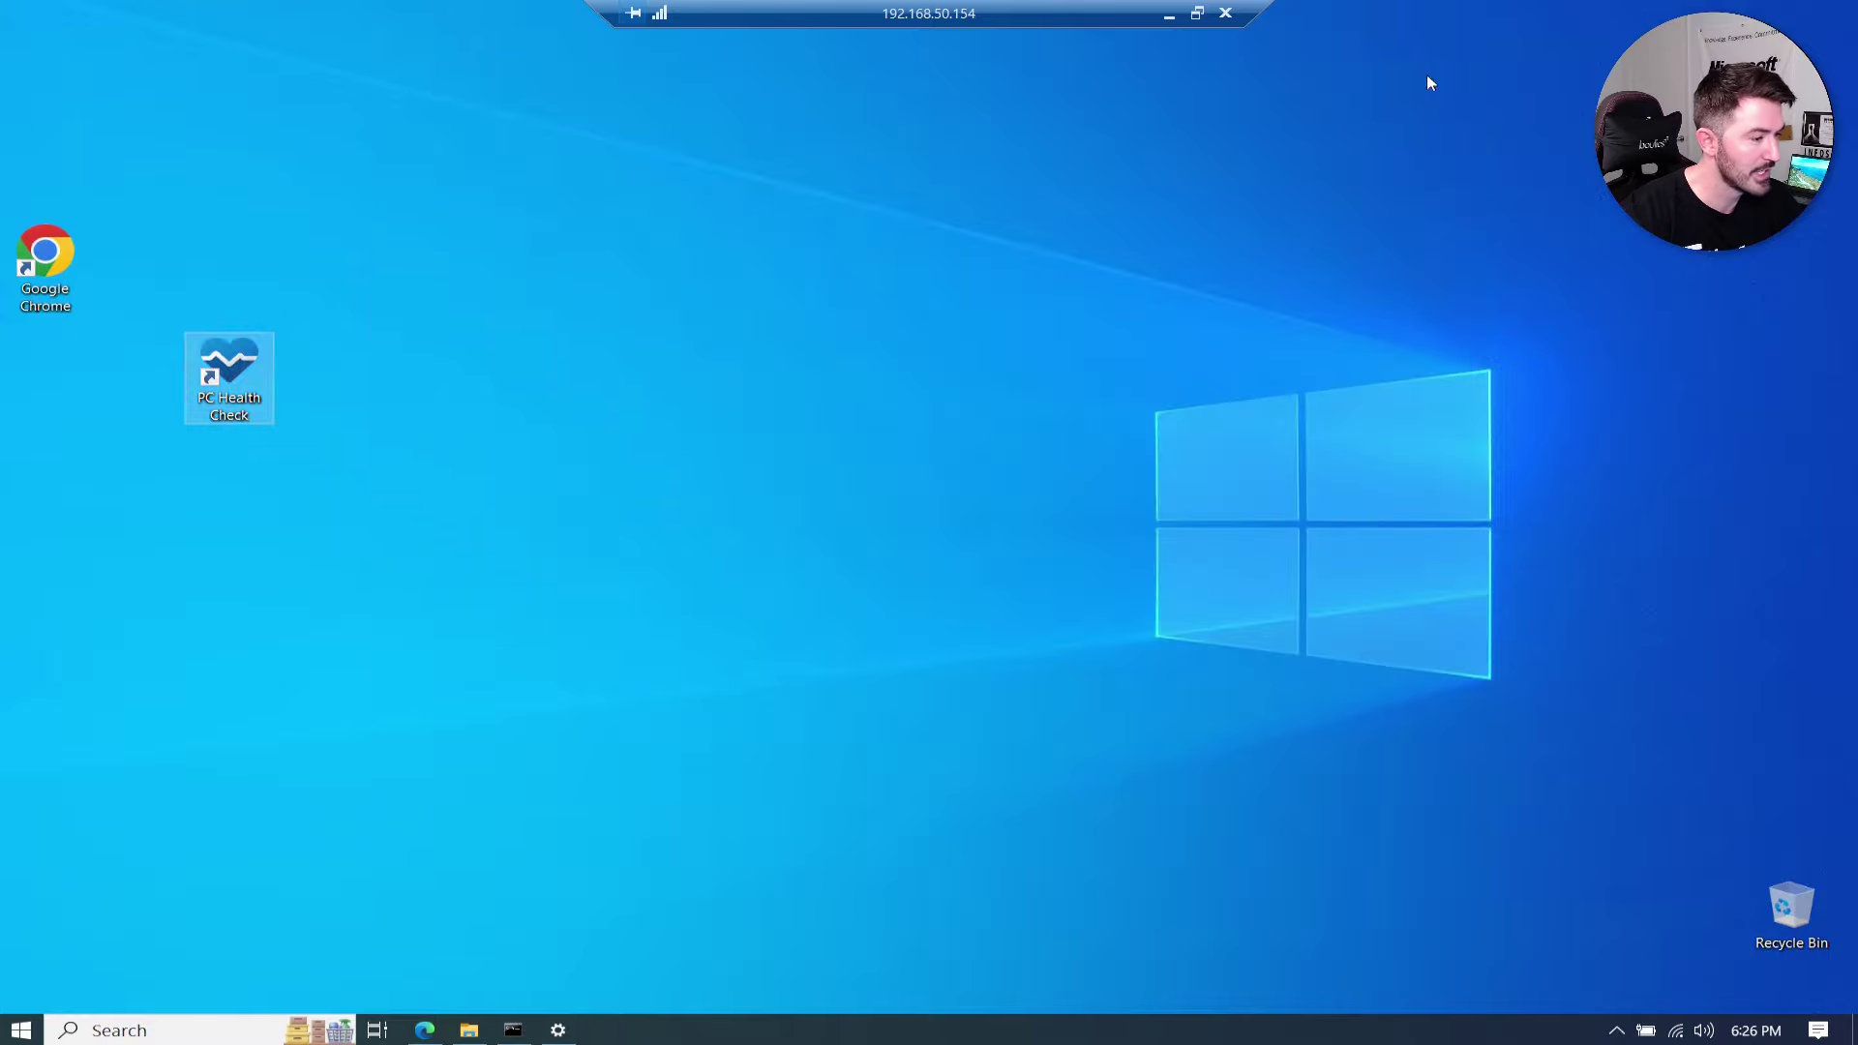
# Step: On the Download Windows 11 tab, dismiss the Bing Wallpaper promo and download the Installation Assistant
pyautogui.click(424, 1030)
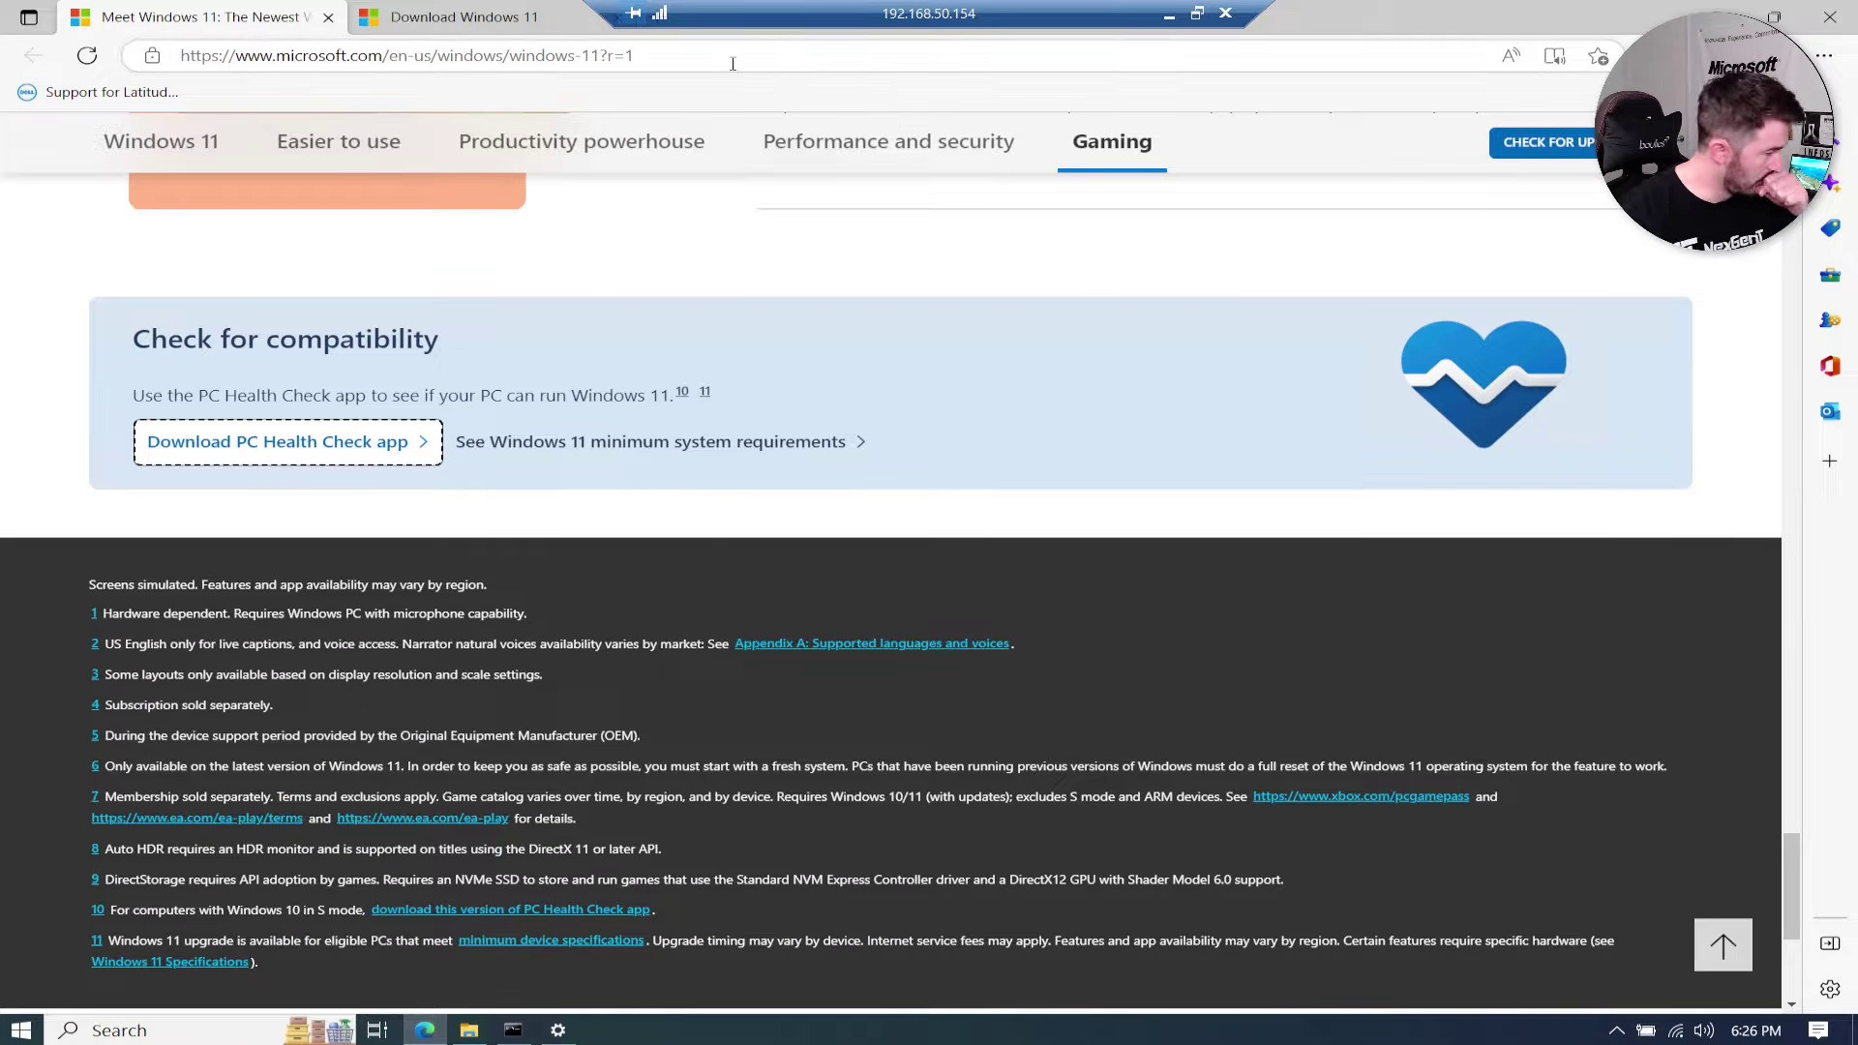
pyautogui.click(443, 16)
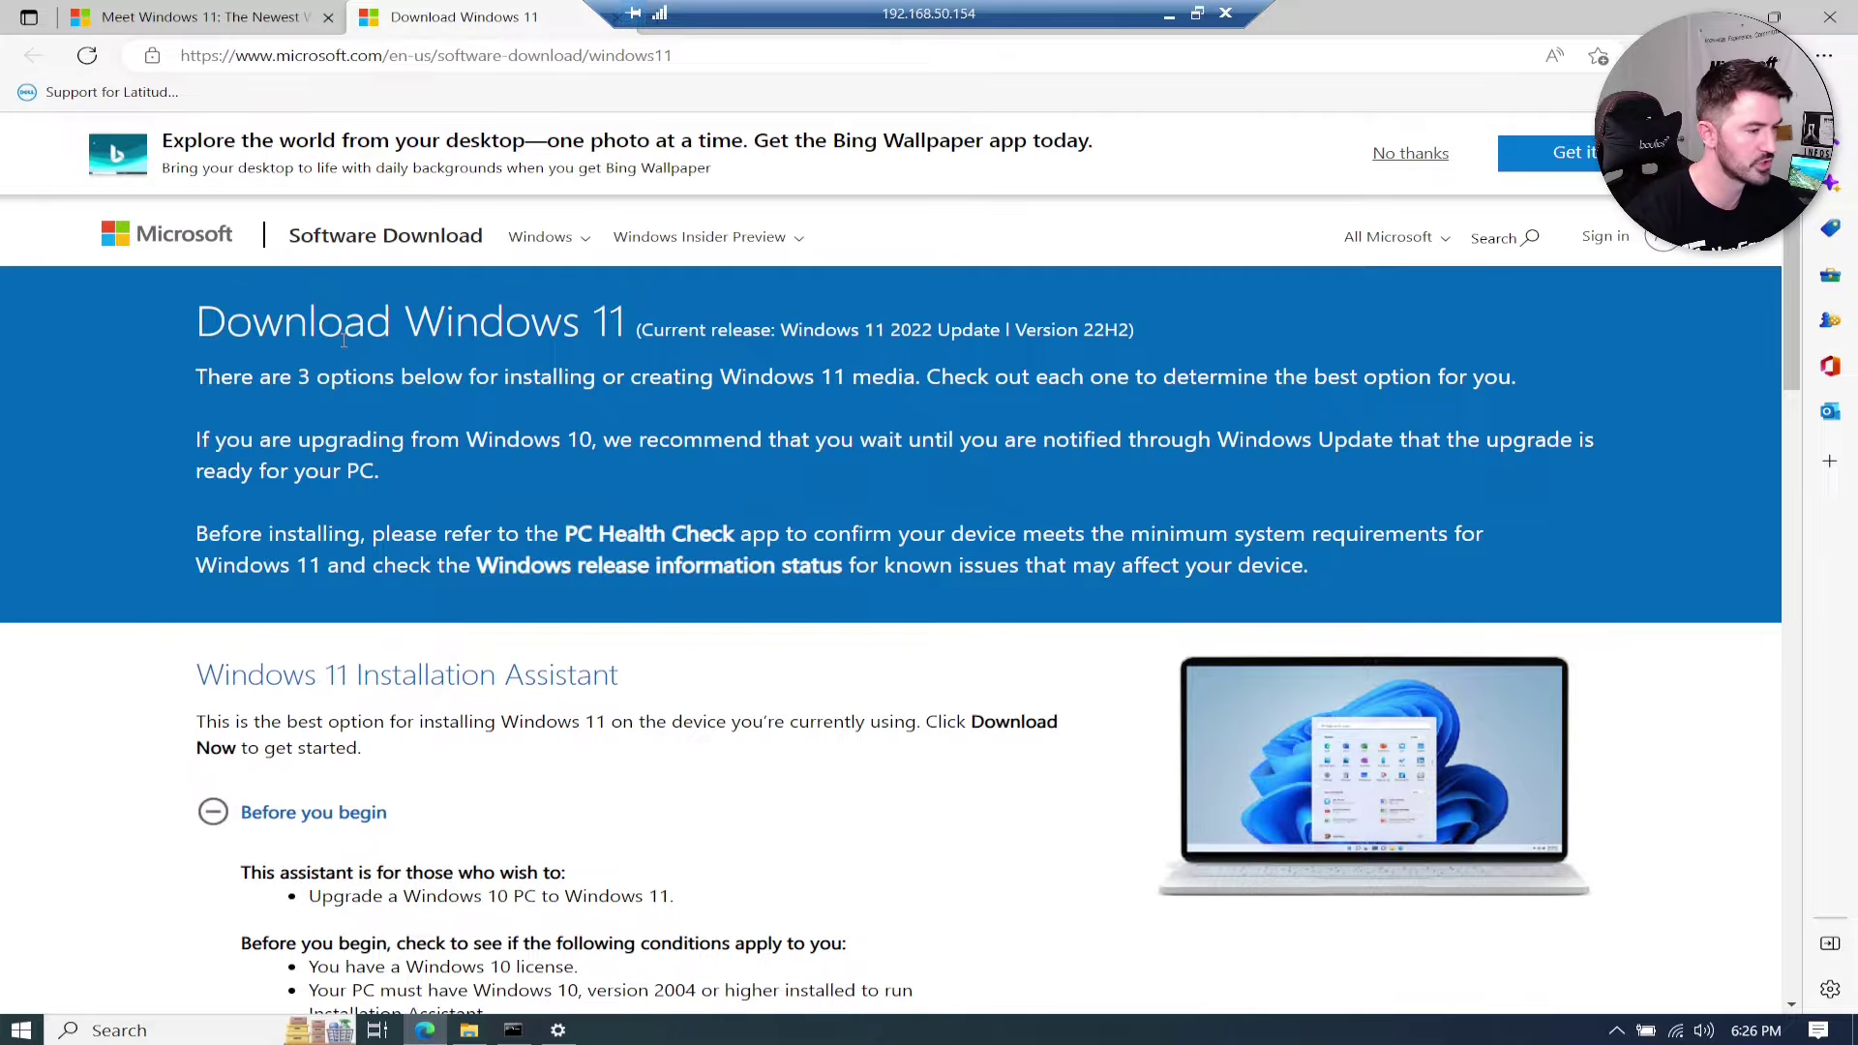
pyautogui.click(1409, 150)
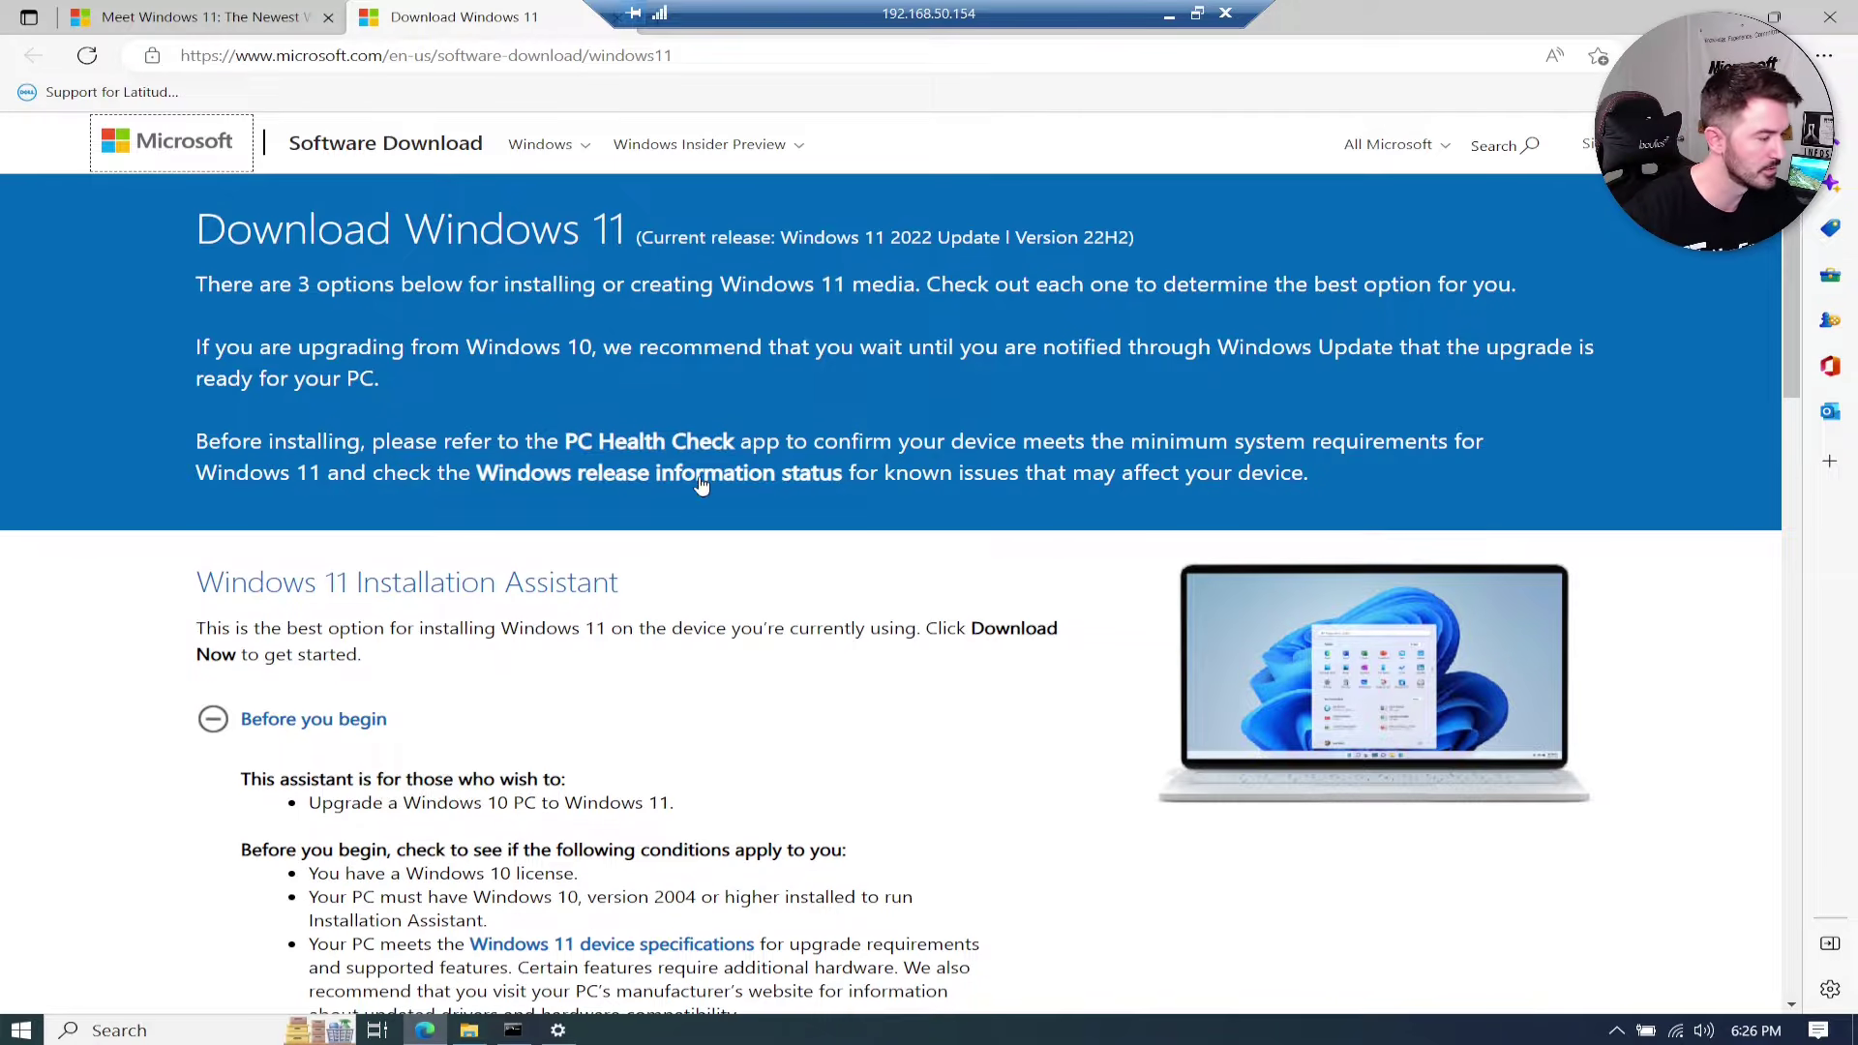
pyautogui.scroll(-4, 697, 481)
pyautogui.scroll(3, 664, 473)
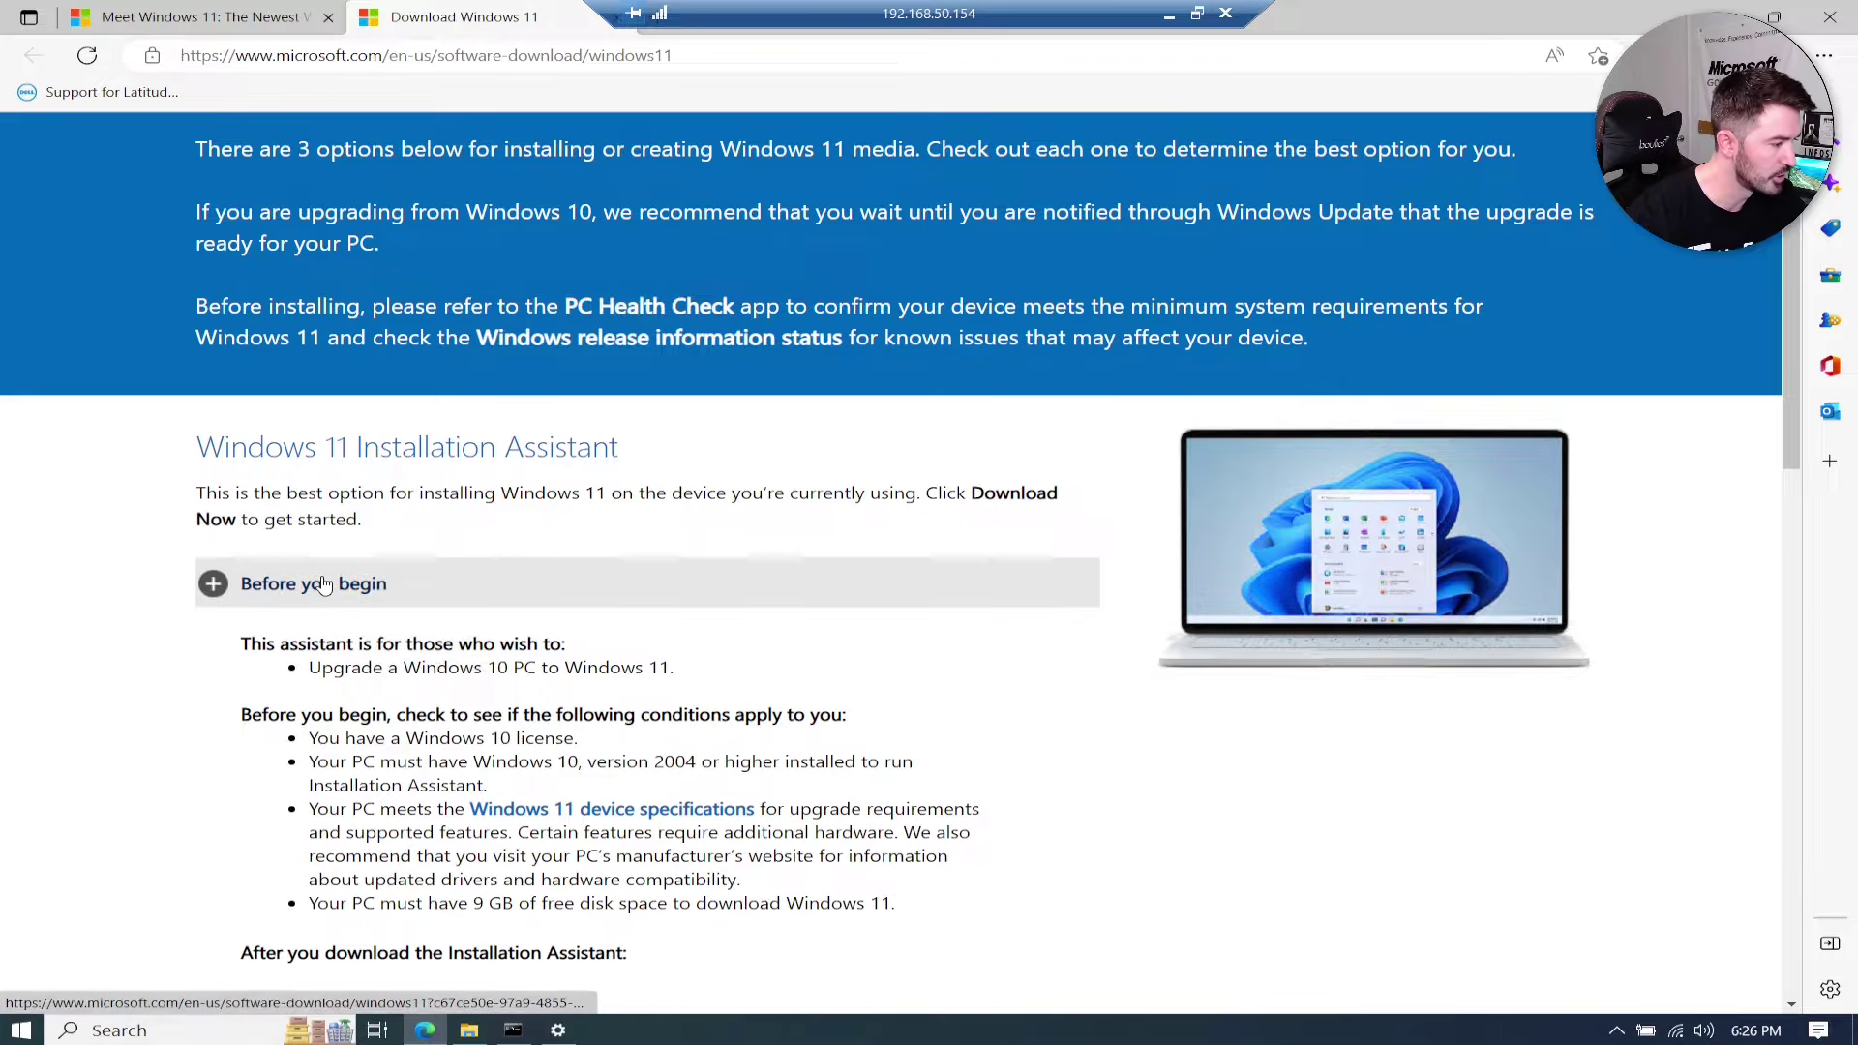
pyautogui.click(248, 576)
pyautogui.moveTo(183, 445); pyautogui.dragTo(579, 447)
pyautogui.click(431, 640)
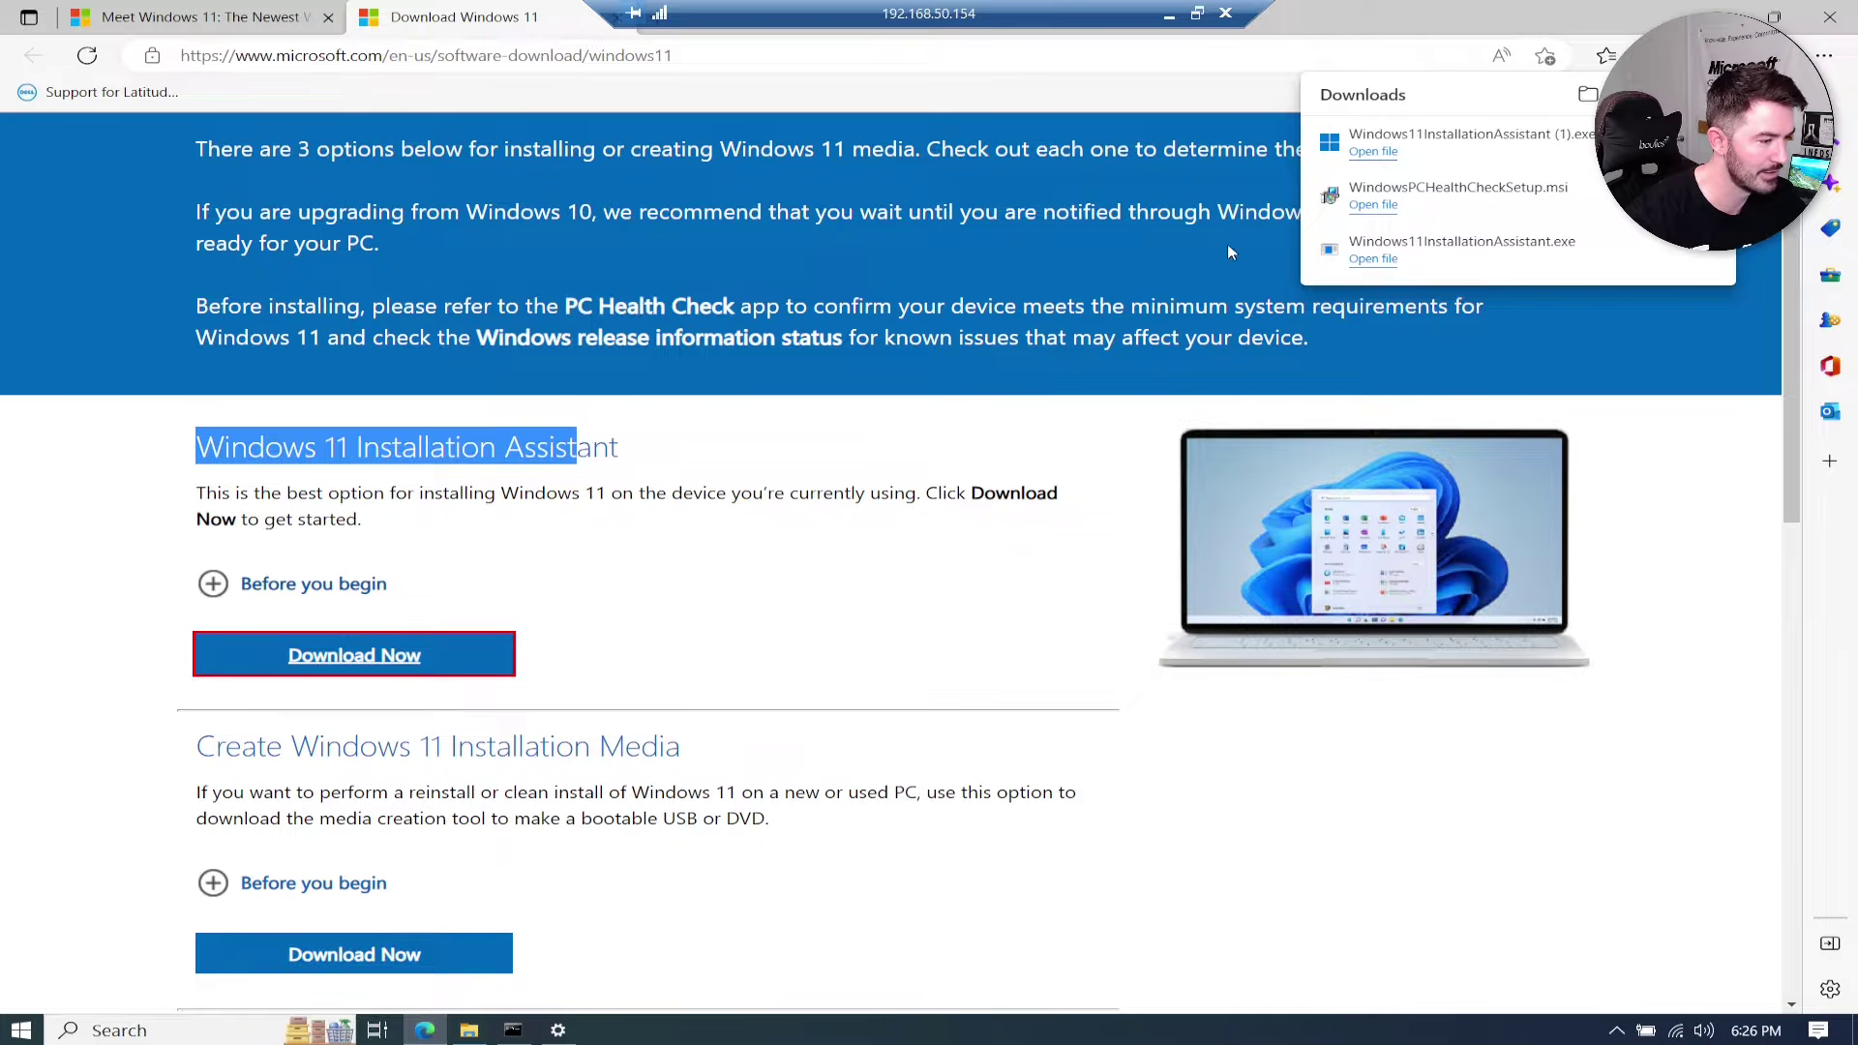
# Step: Run Windows11InstallationAssistant (1).exe, approve the UAC prompt, and accept the licence terms
pyautogui.click(1374, 151)
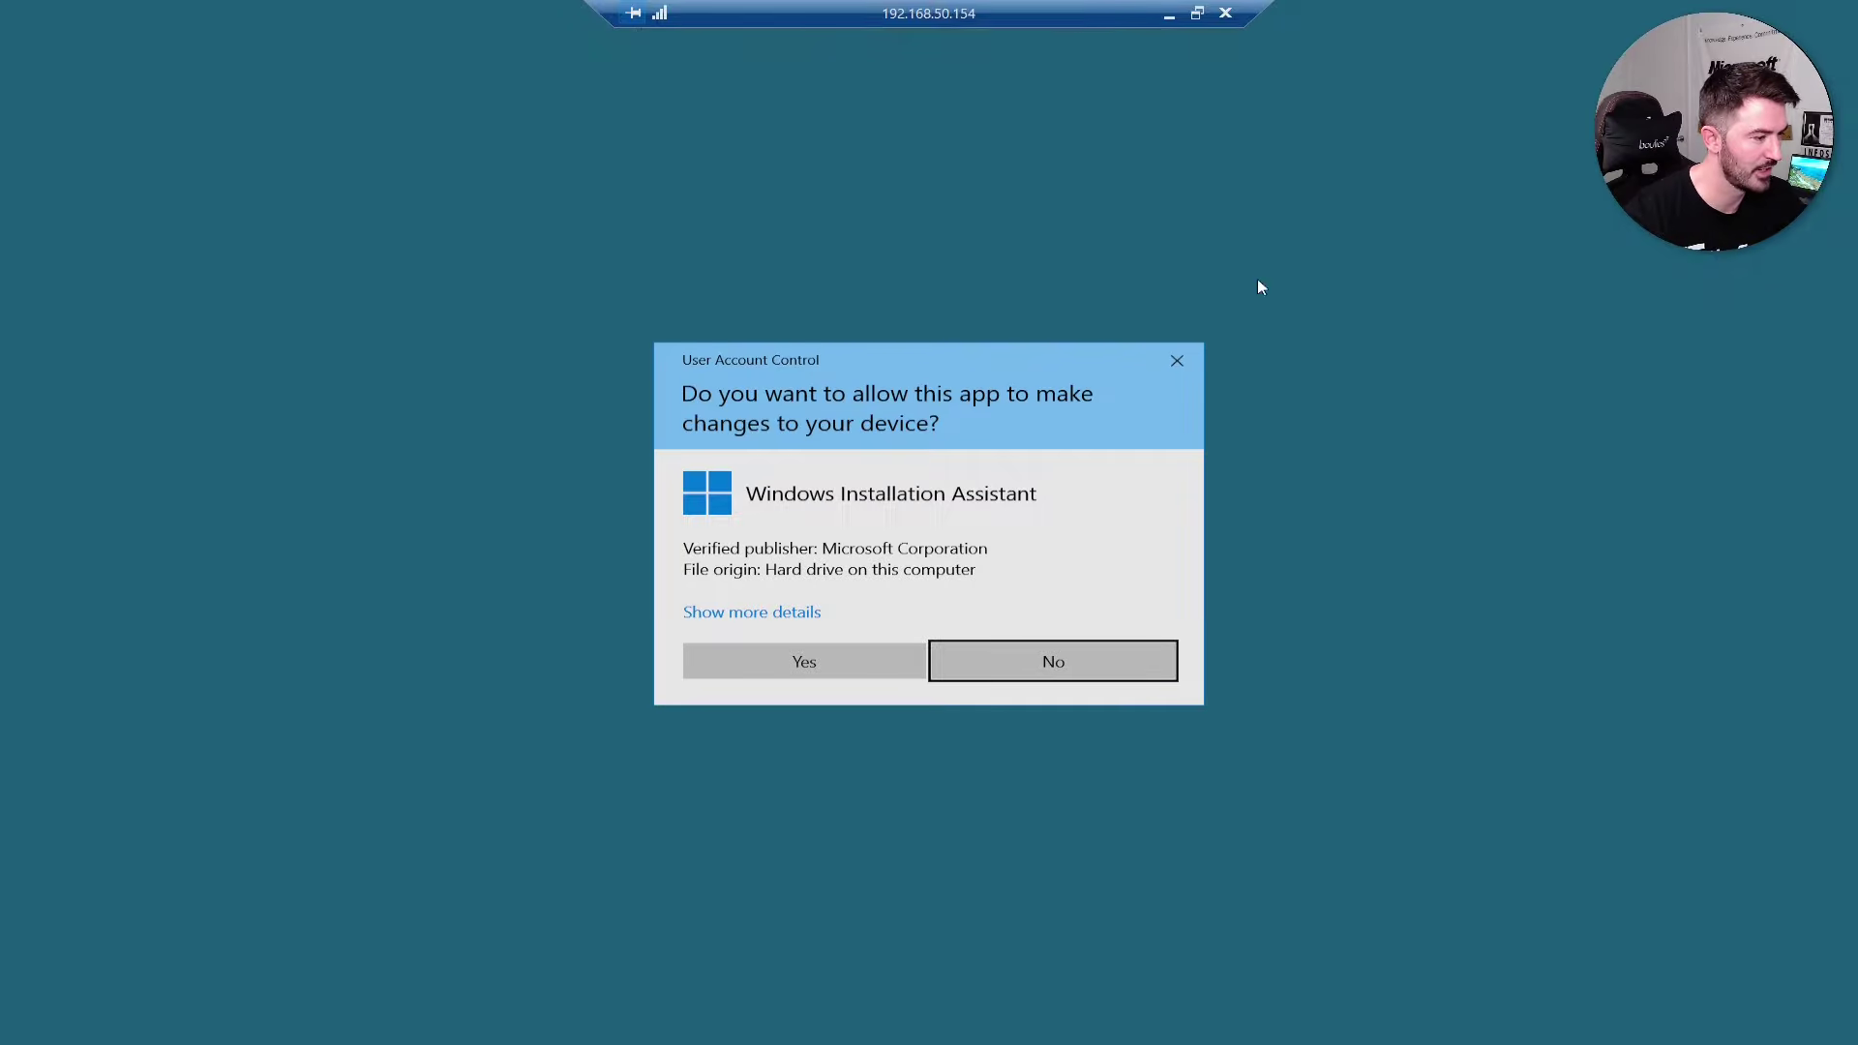
pyautogui.click(821, 658)
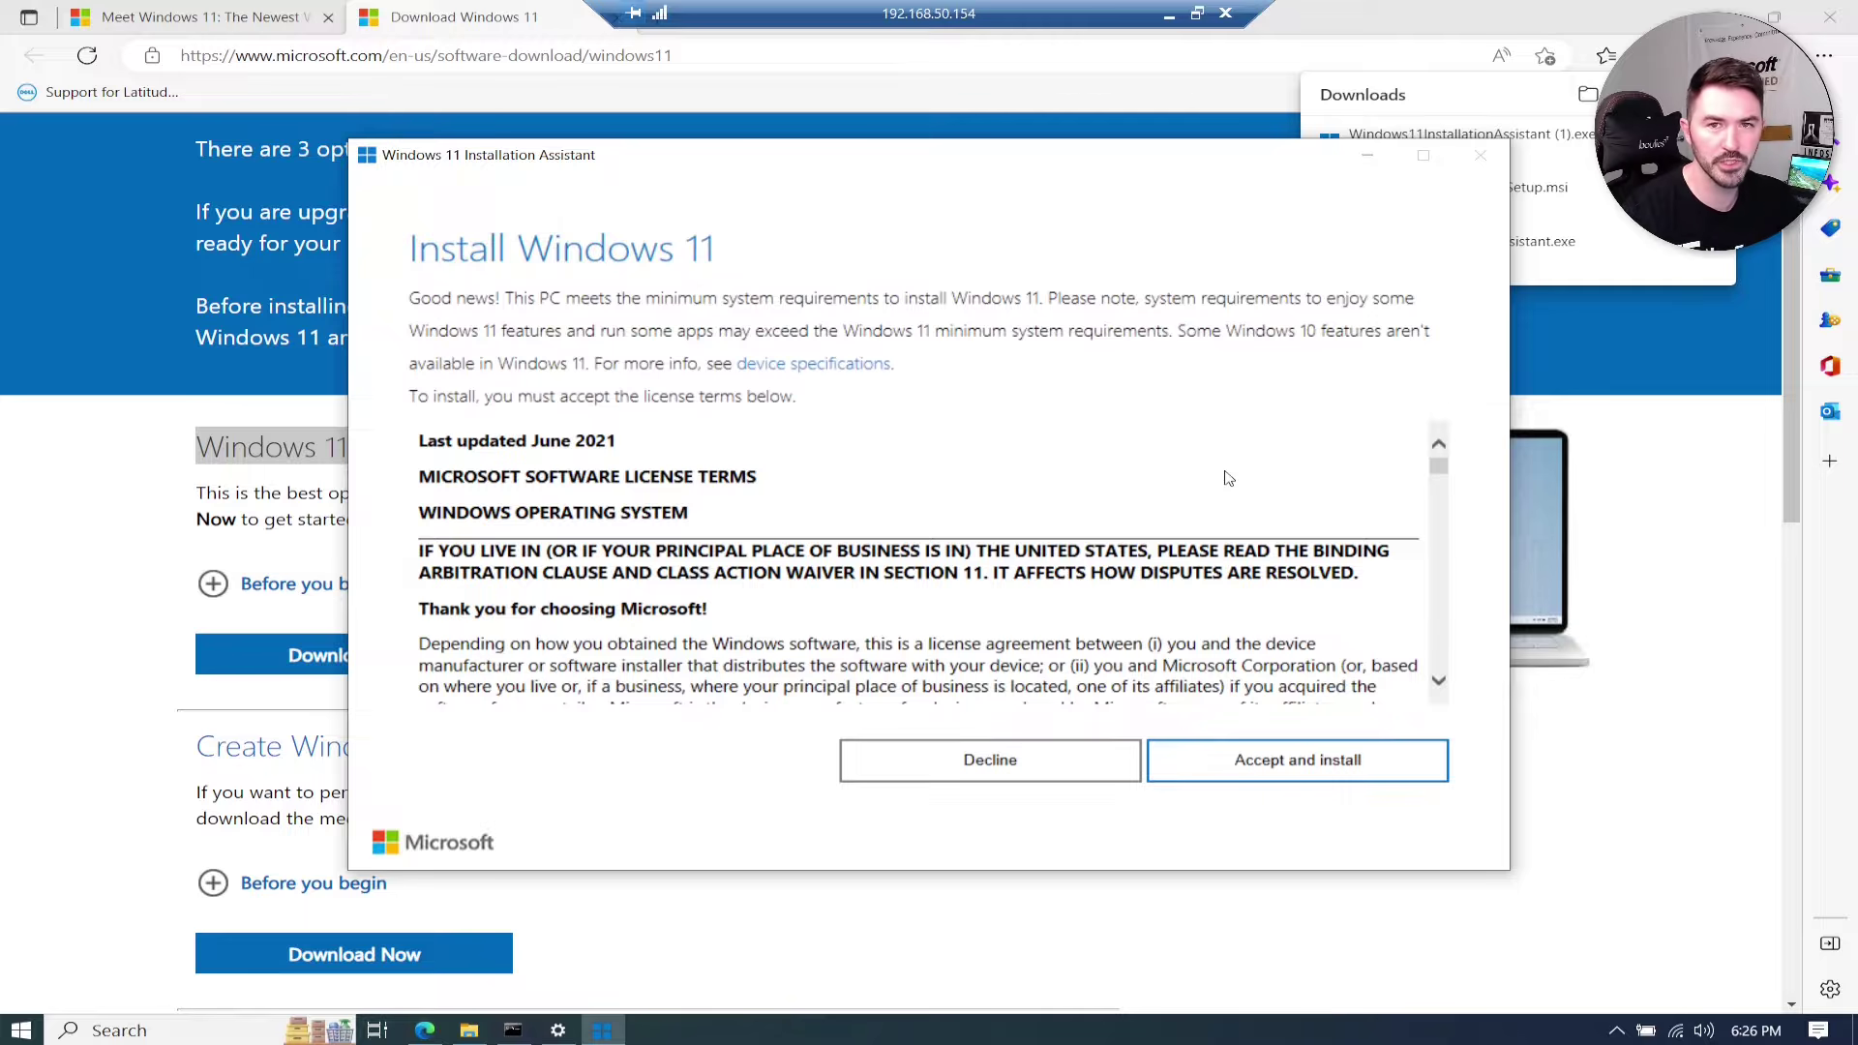
pyautogui.scroll(-3, 1276, 505)
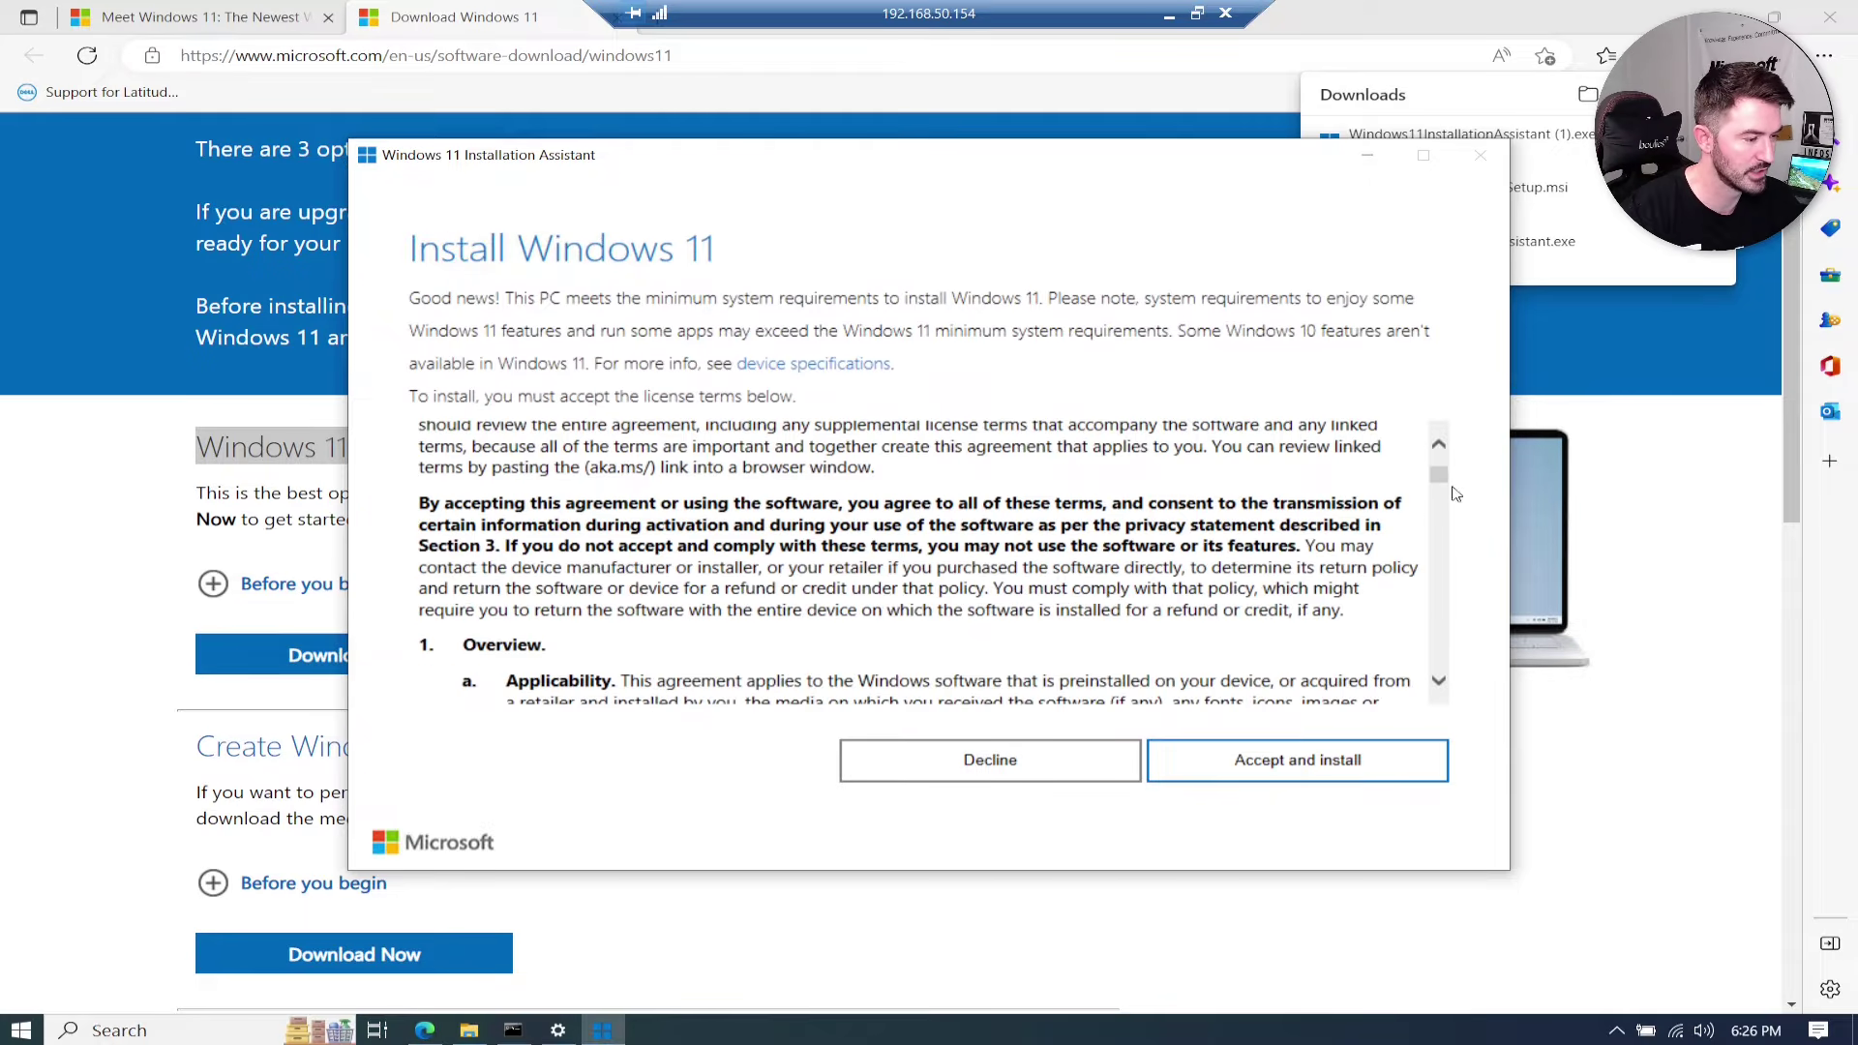
pyautogui.click(1280, 789)
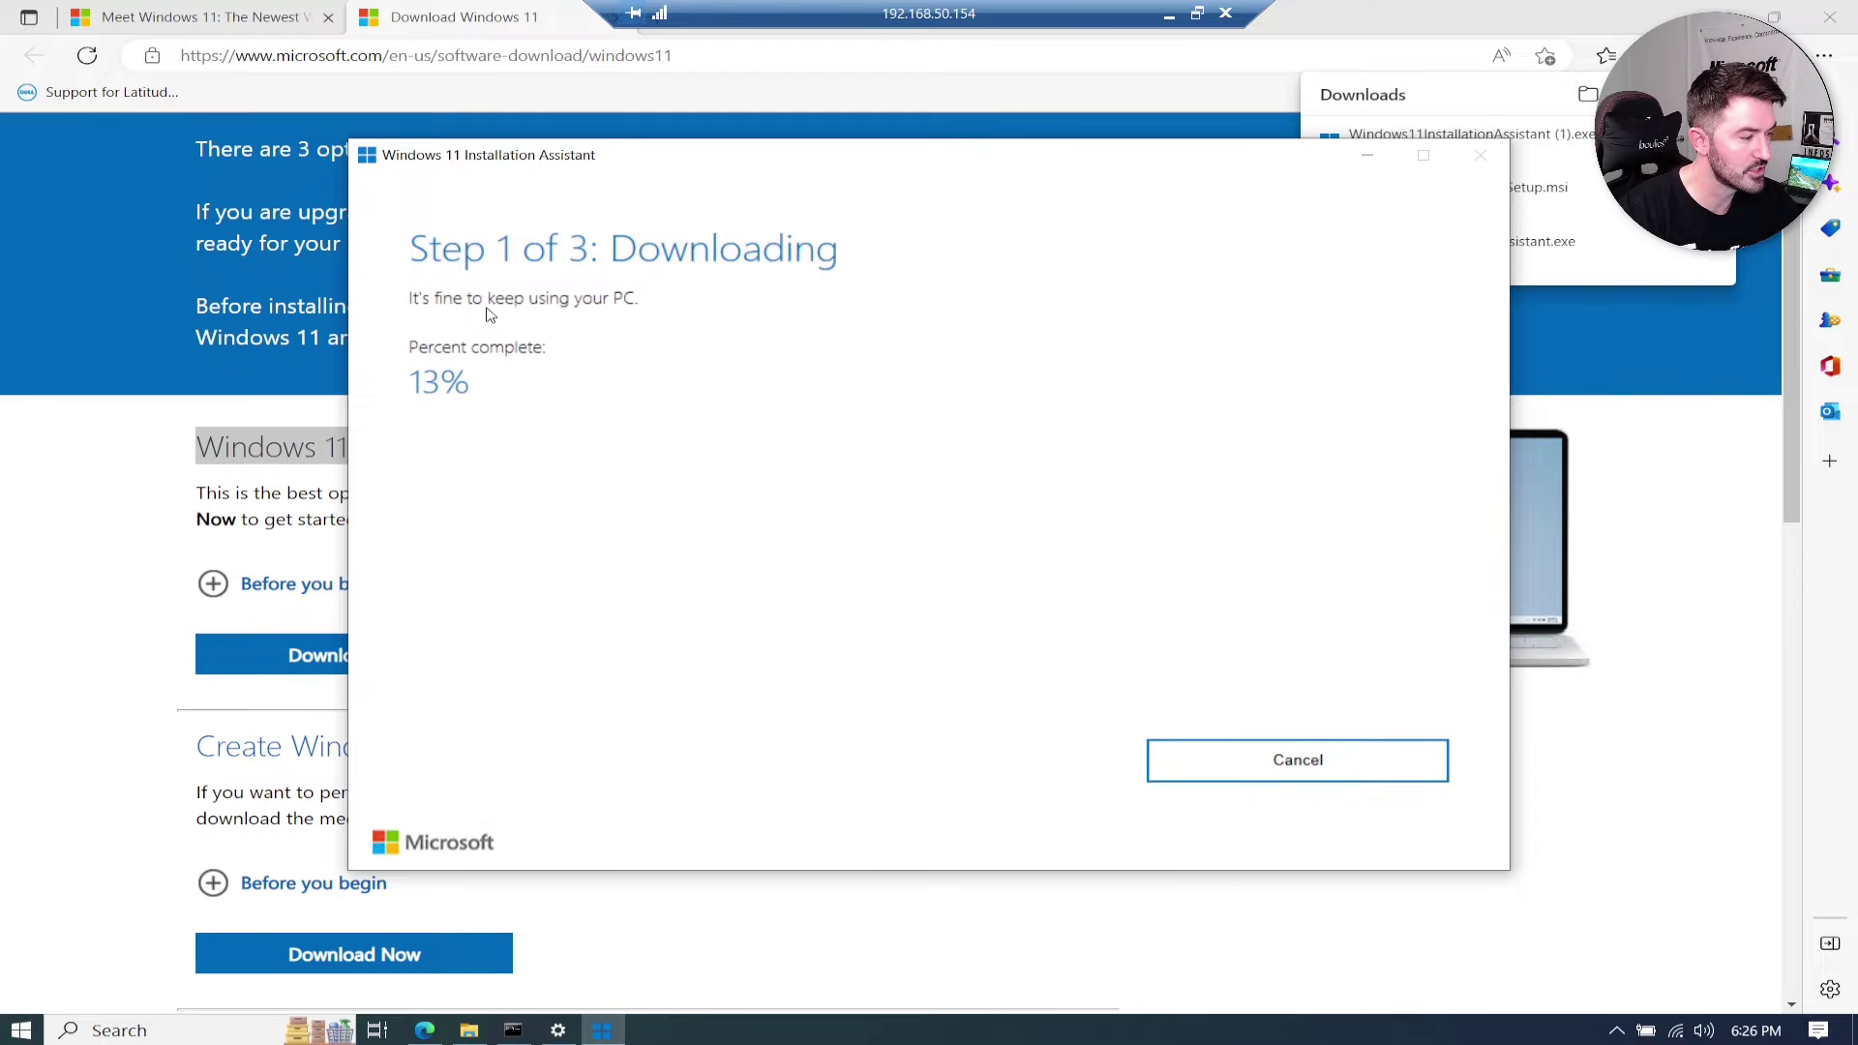
# Step: Bring up the Download Windows 11 page and locate the Disk Image (ISO) section
pyautogui.click(143, 455)
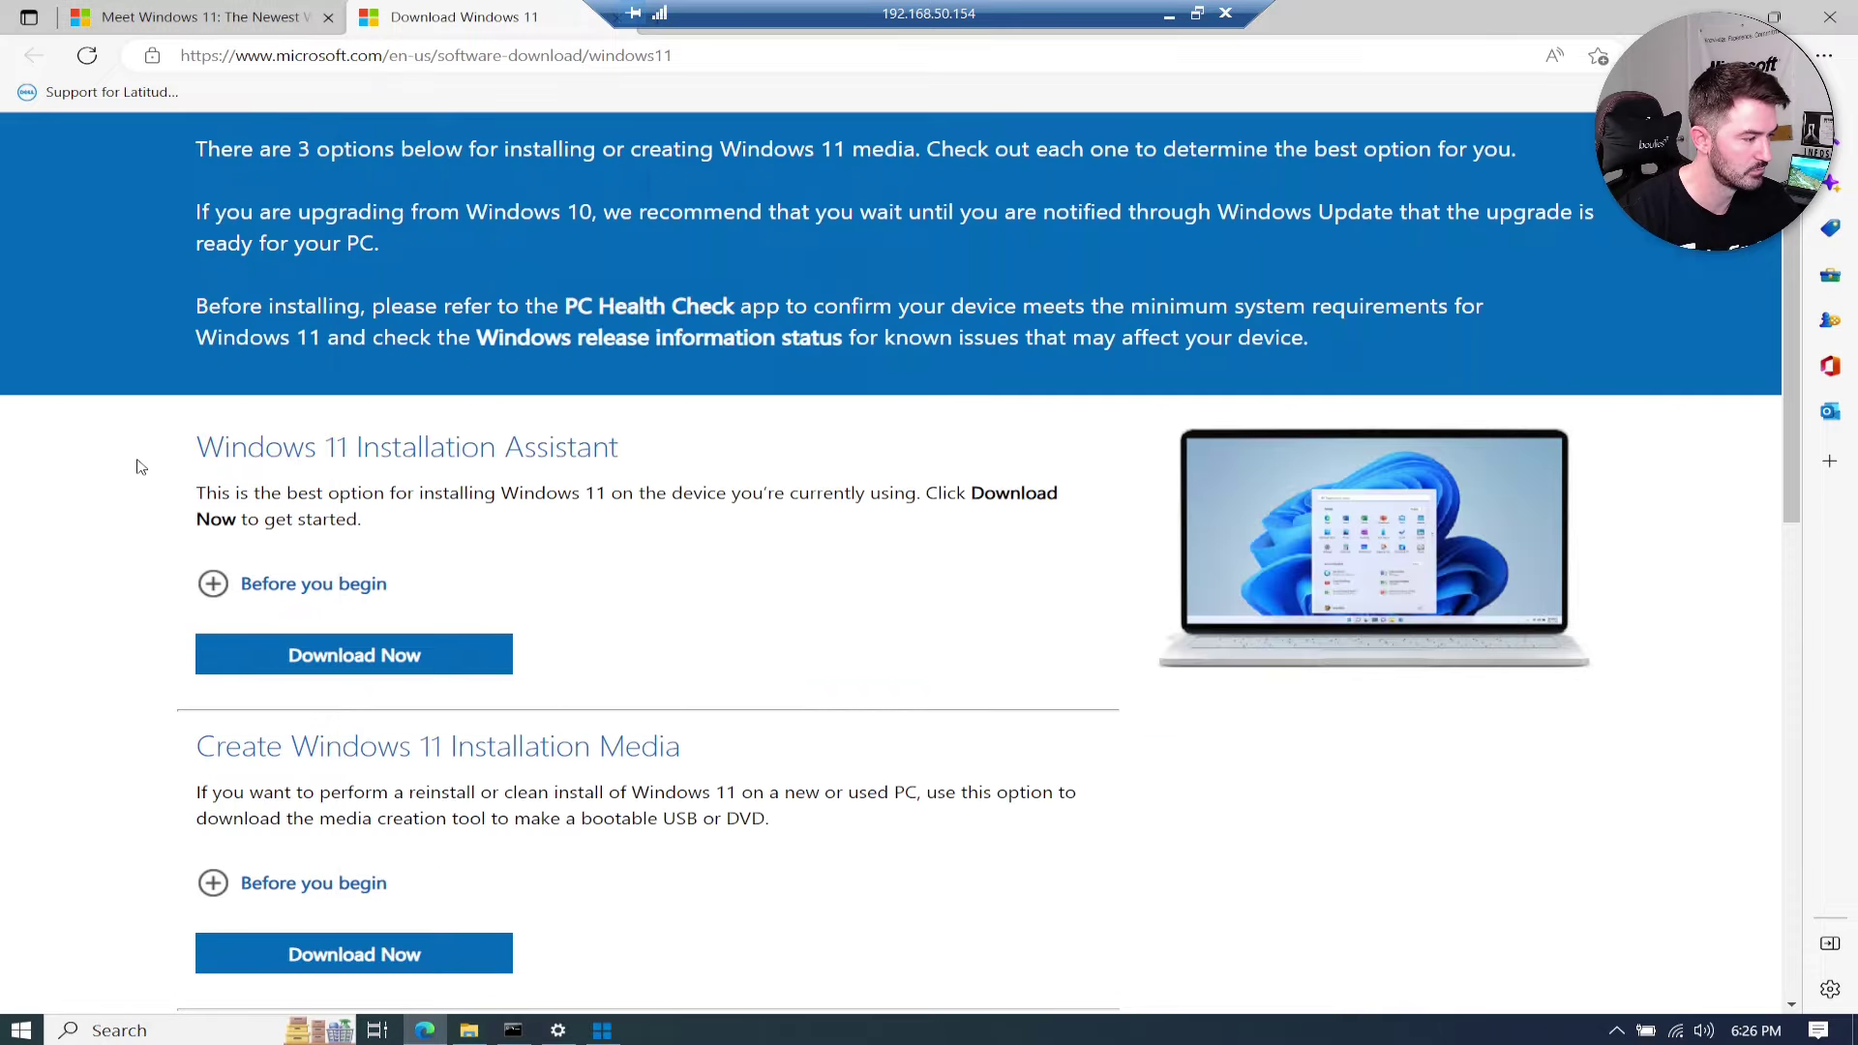
pyautogui.scroll(-3, 145, 479)
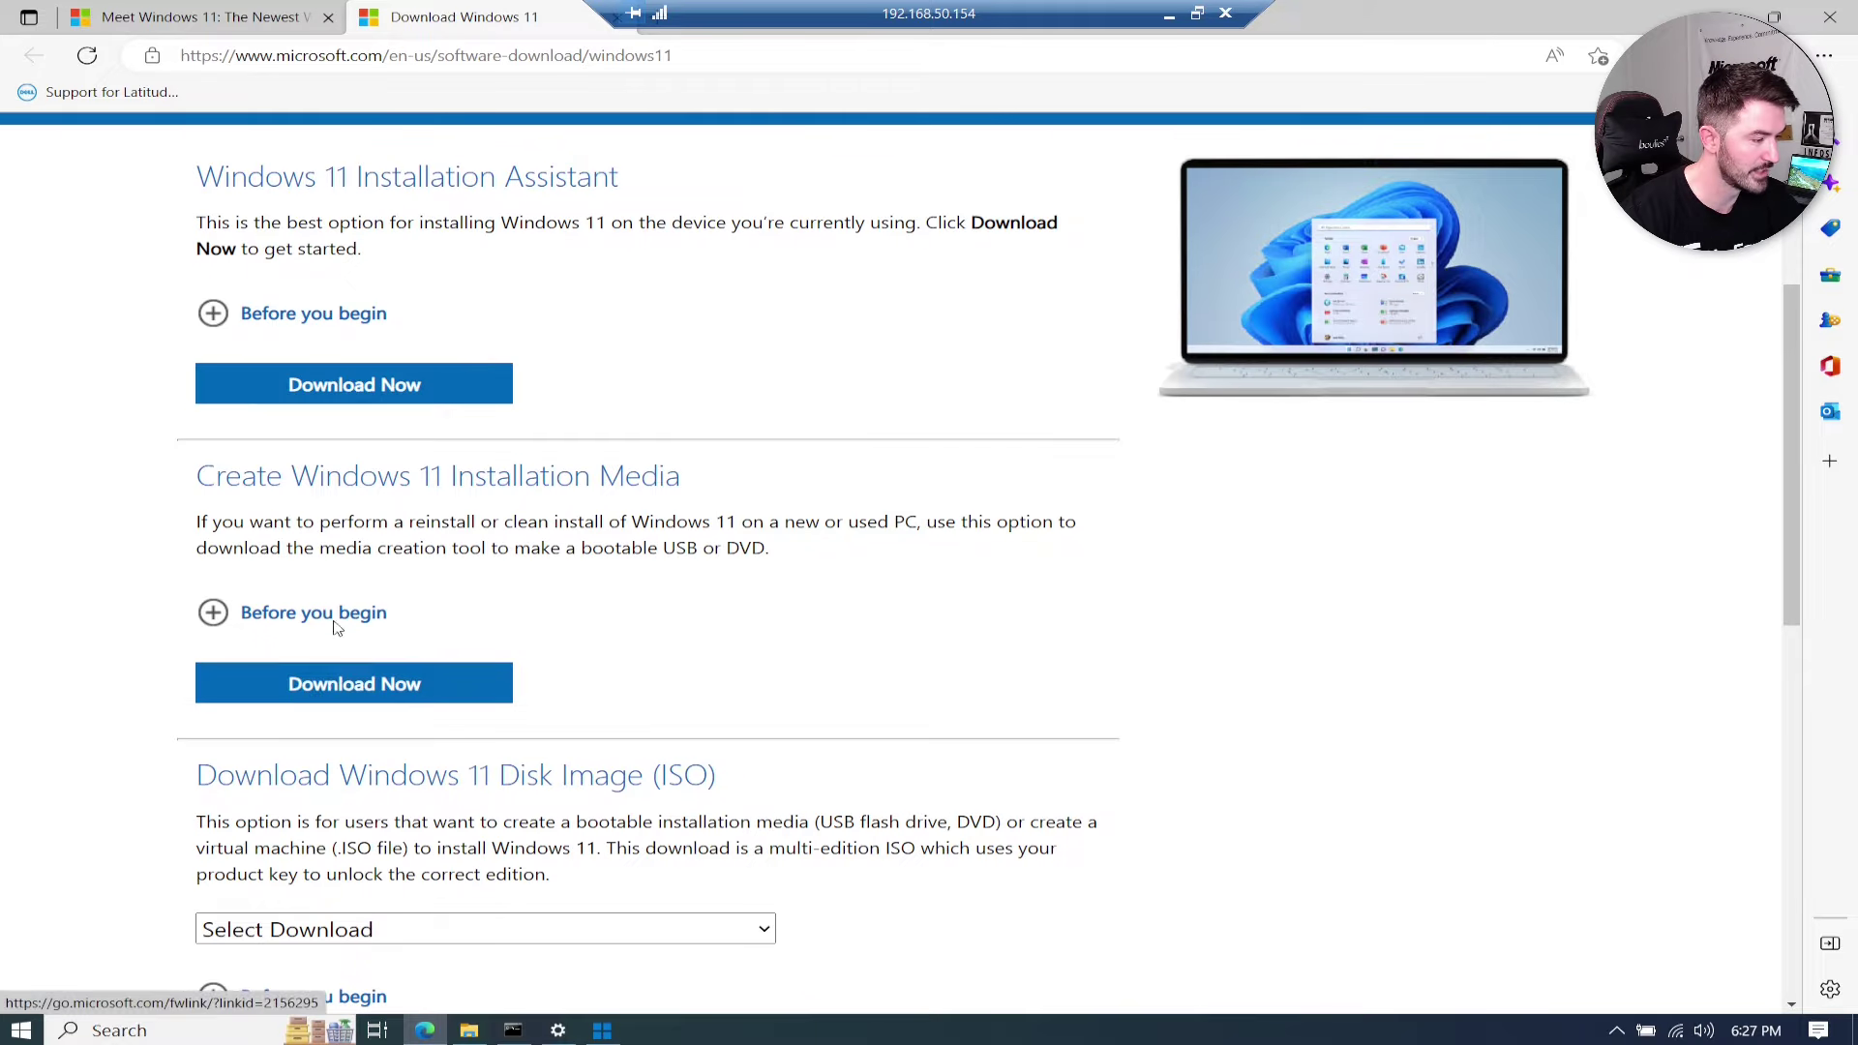
pyautogui.scroll(-4, 153, 568)
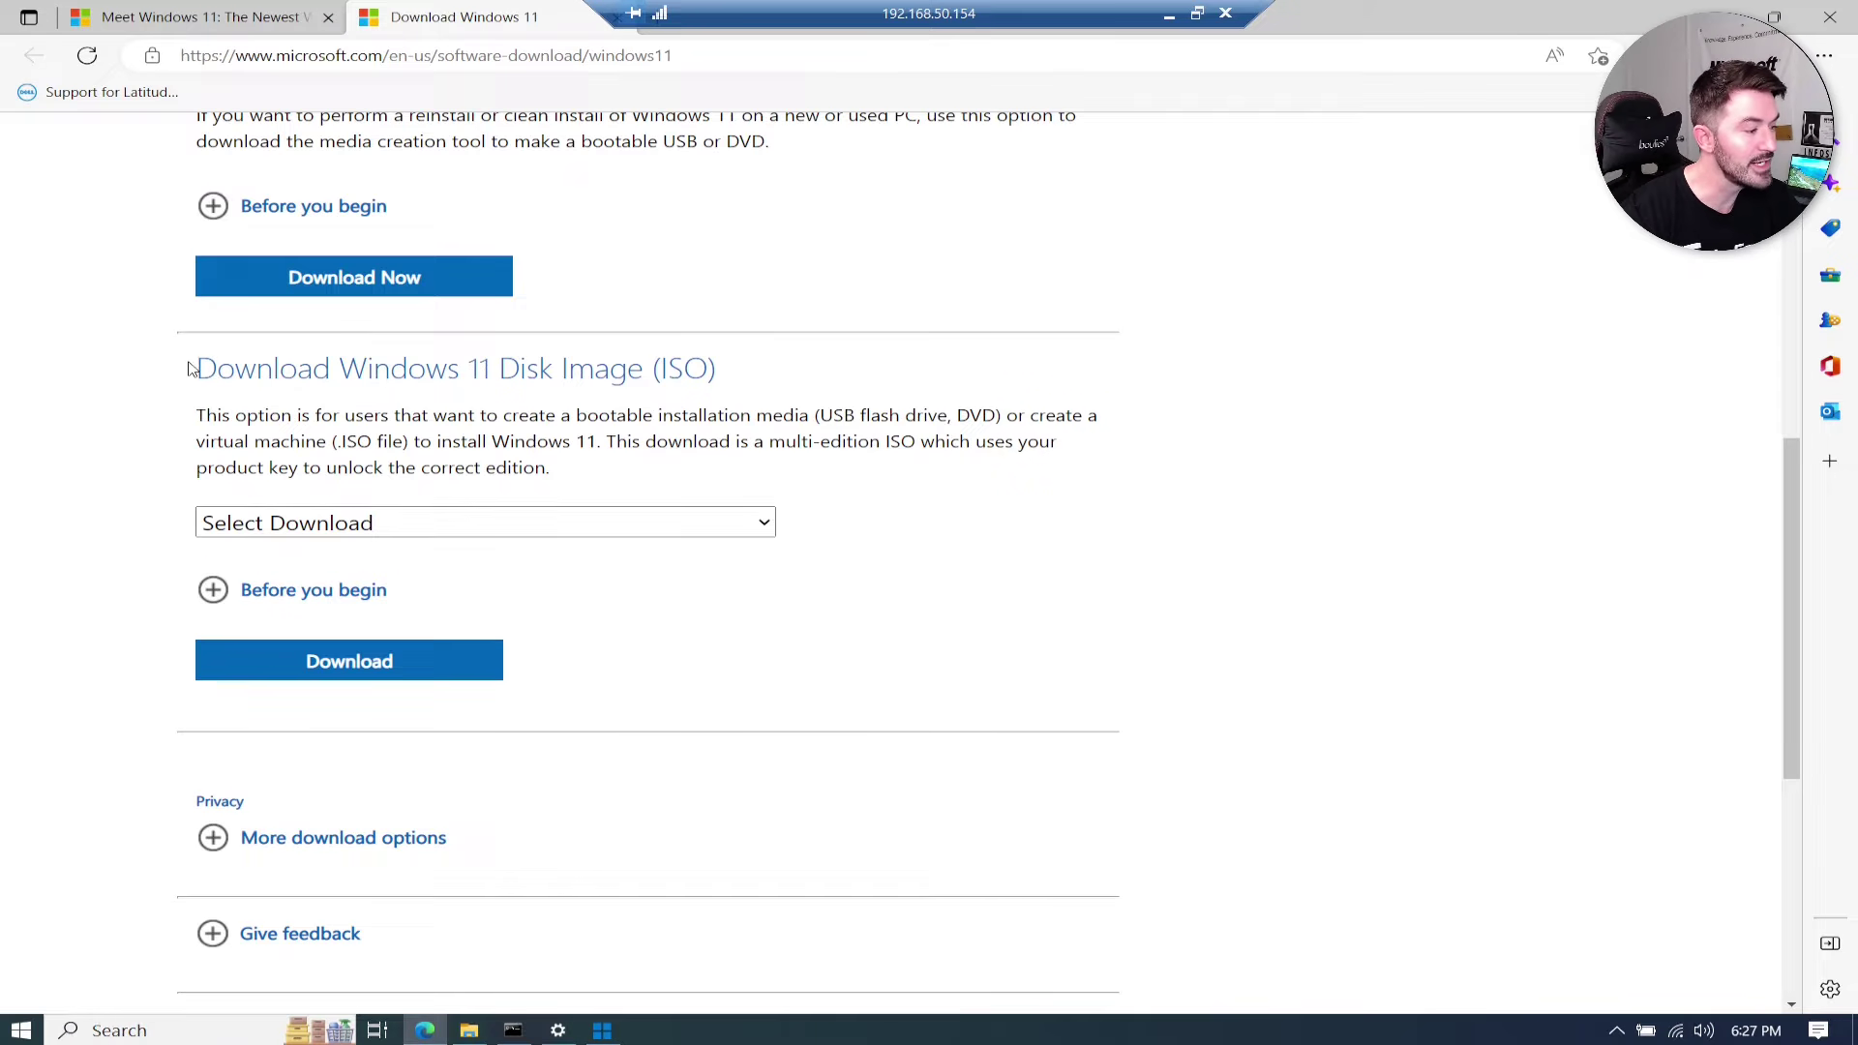
pyautogui.moveTo(193, 368); pyautogui.dragTo(759, 373)
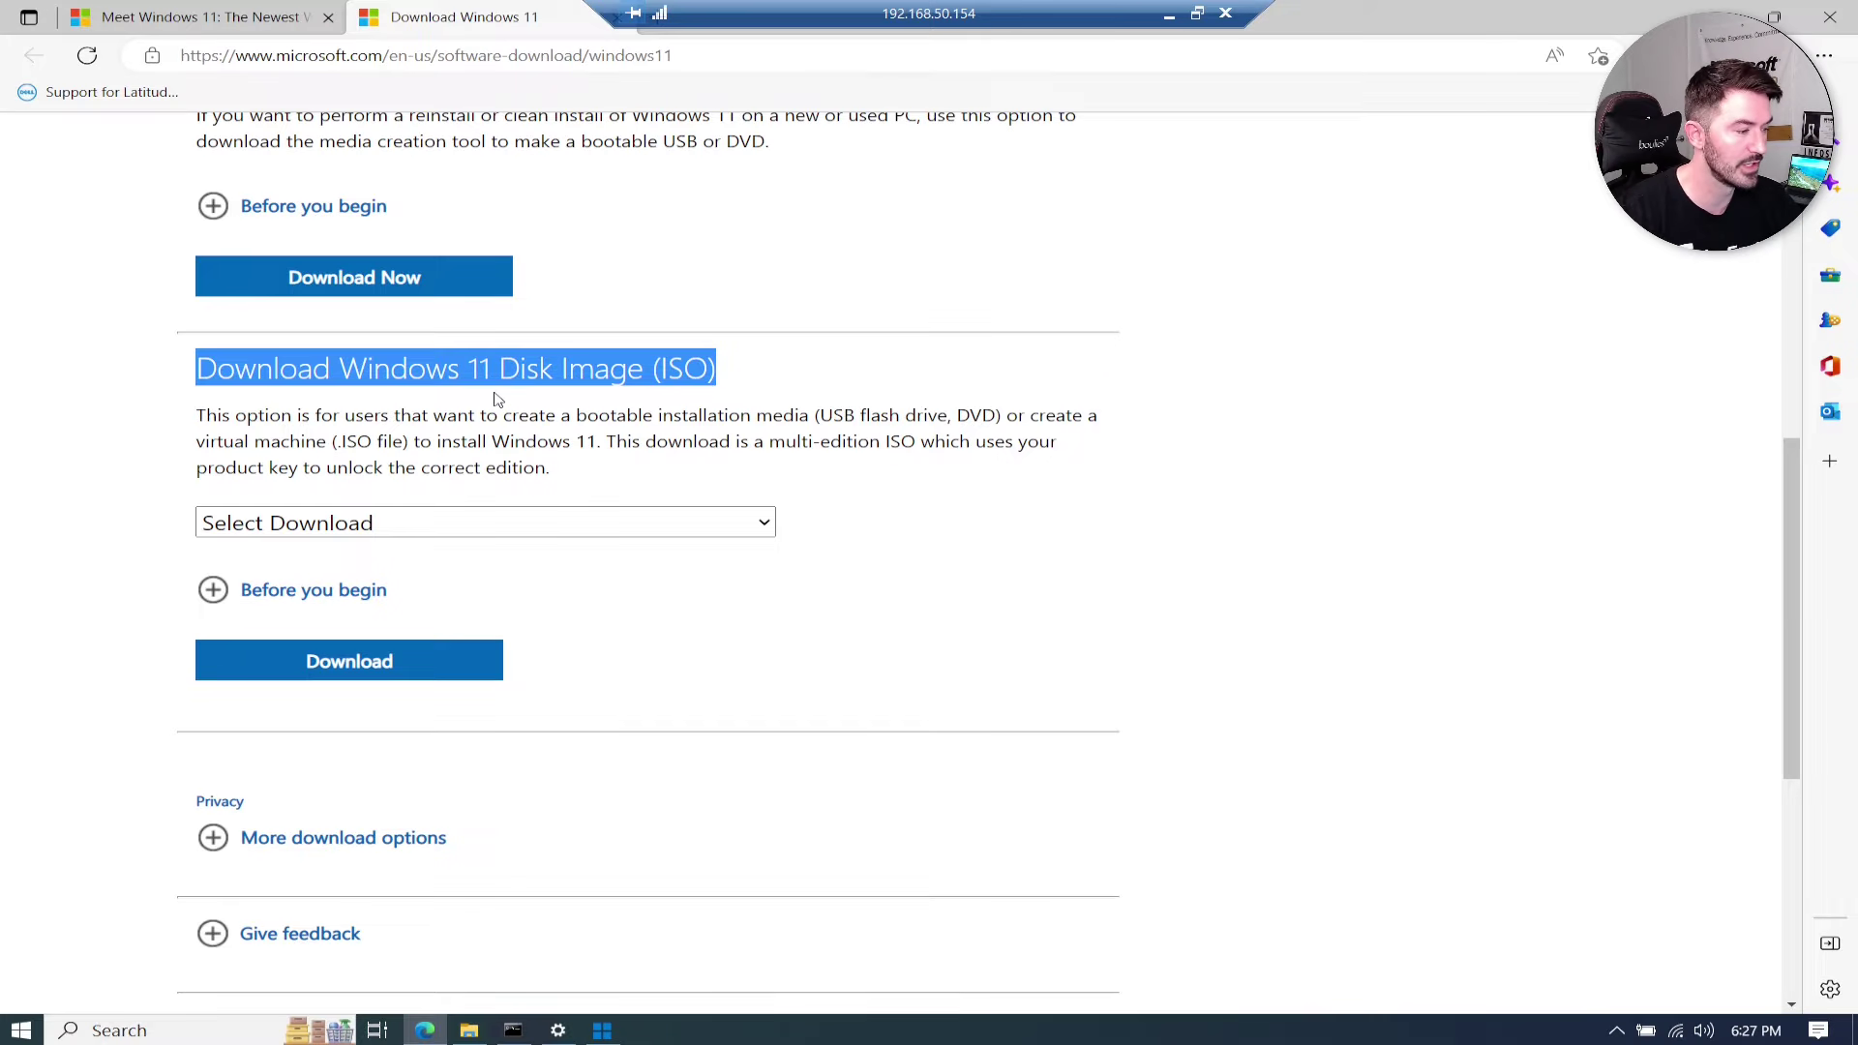
pyautogui.click(453, 523)
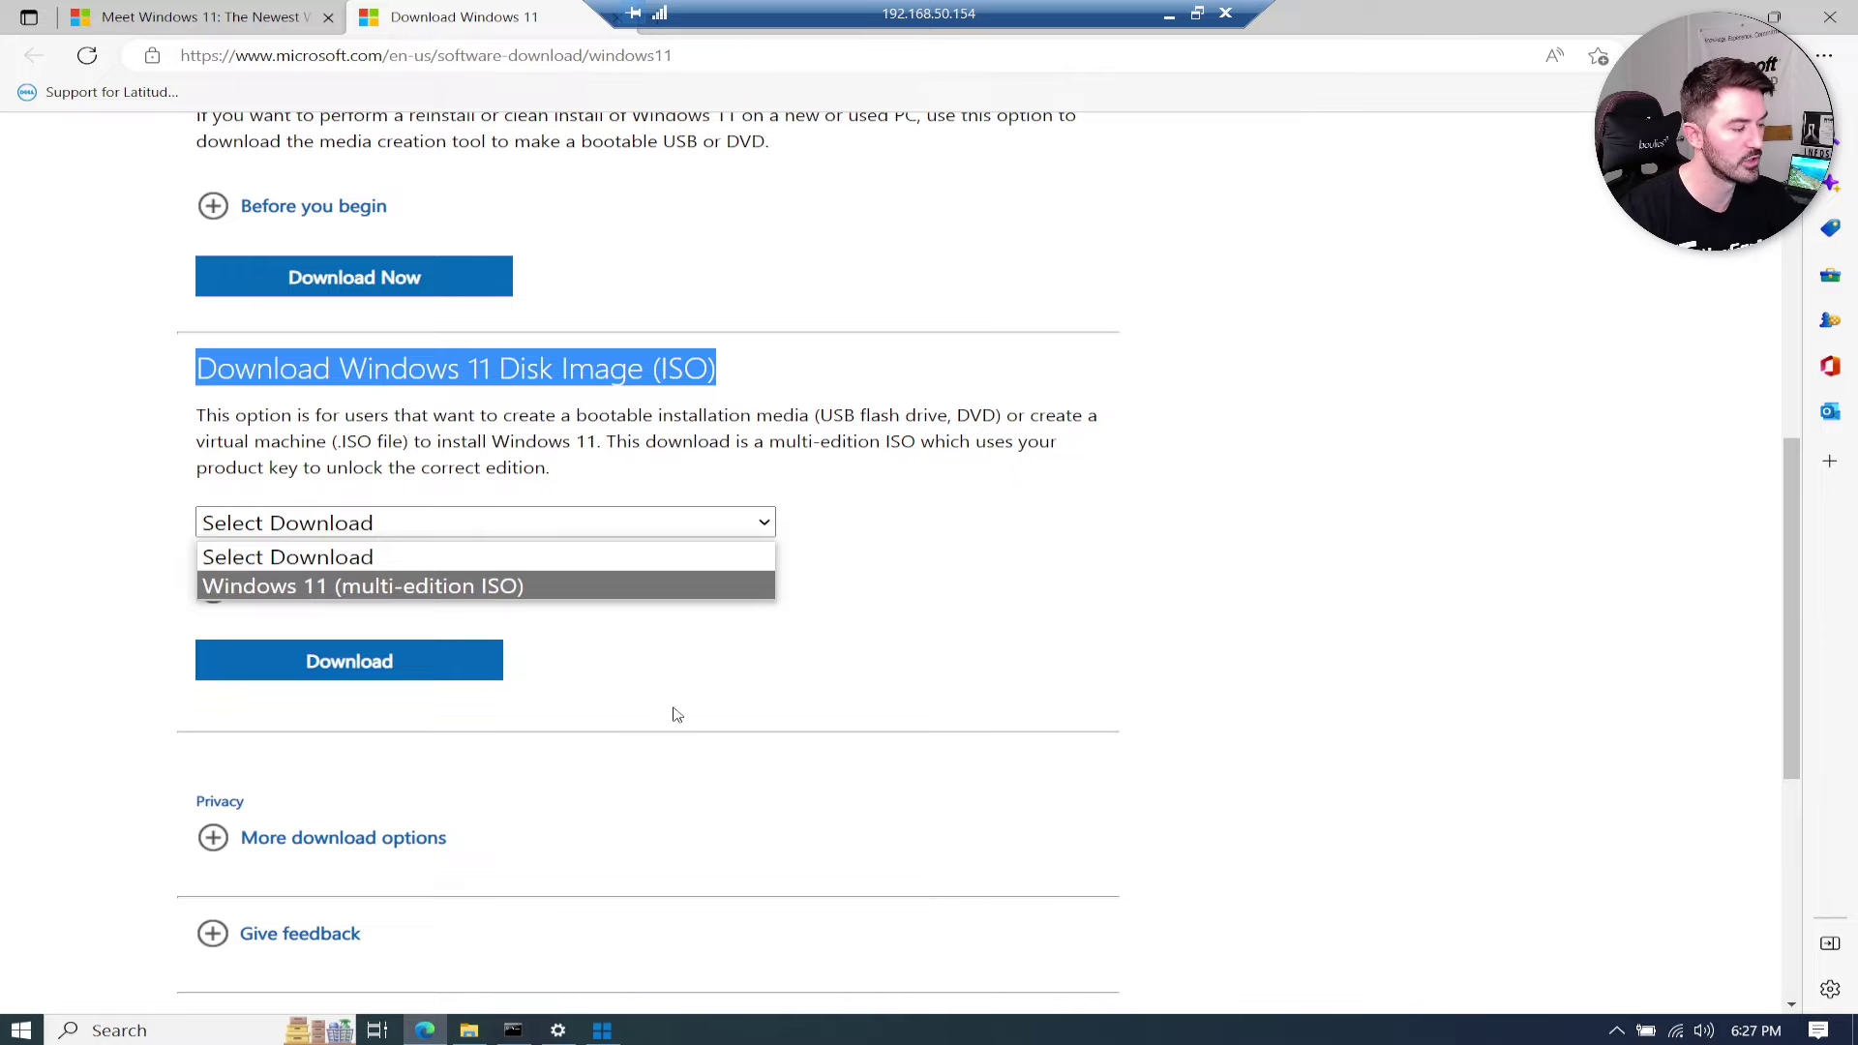
pyautogui.click(707, 759)
pyautogui.scroll(-1, 508, 829)
pyautogui.scroll(-2, 506, 531)
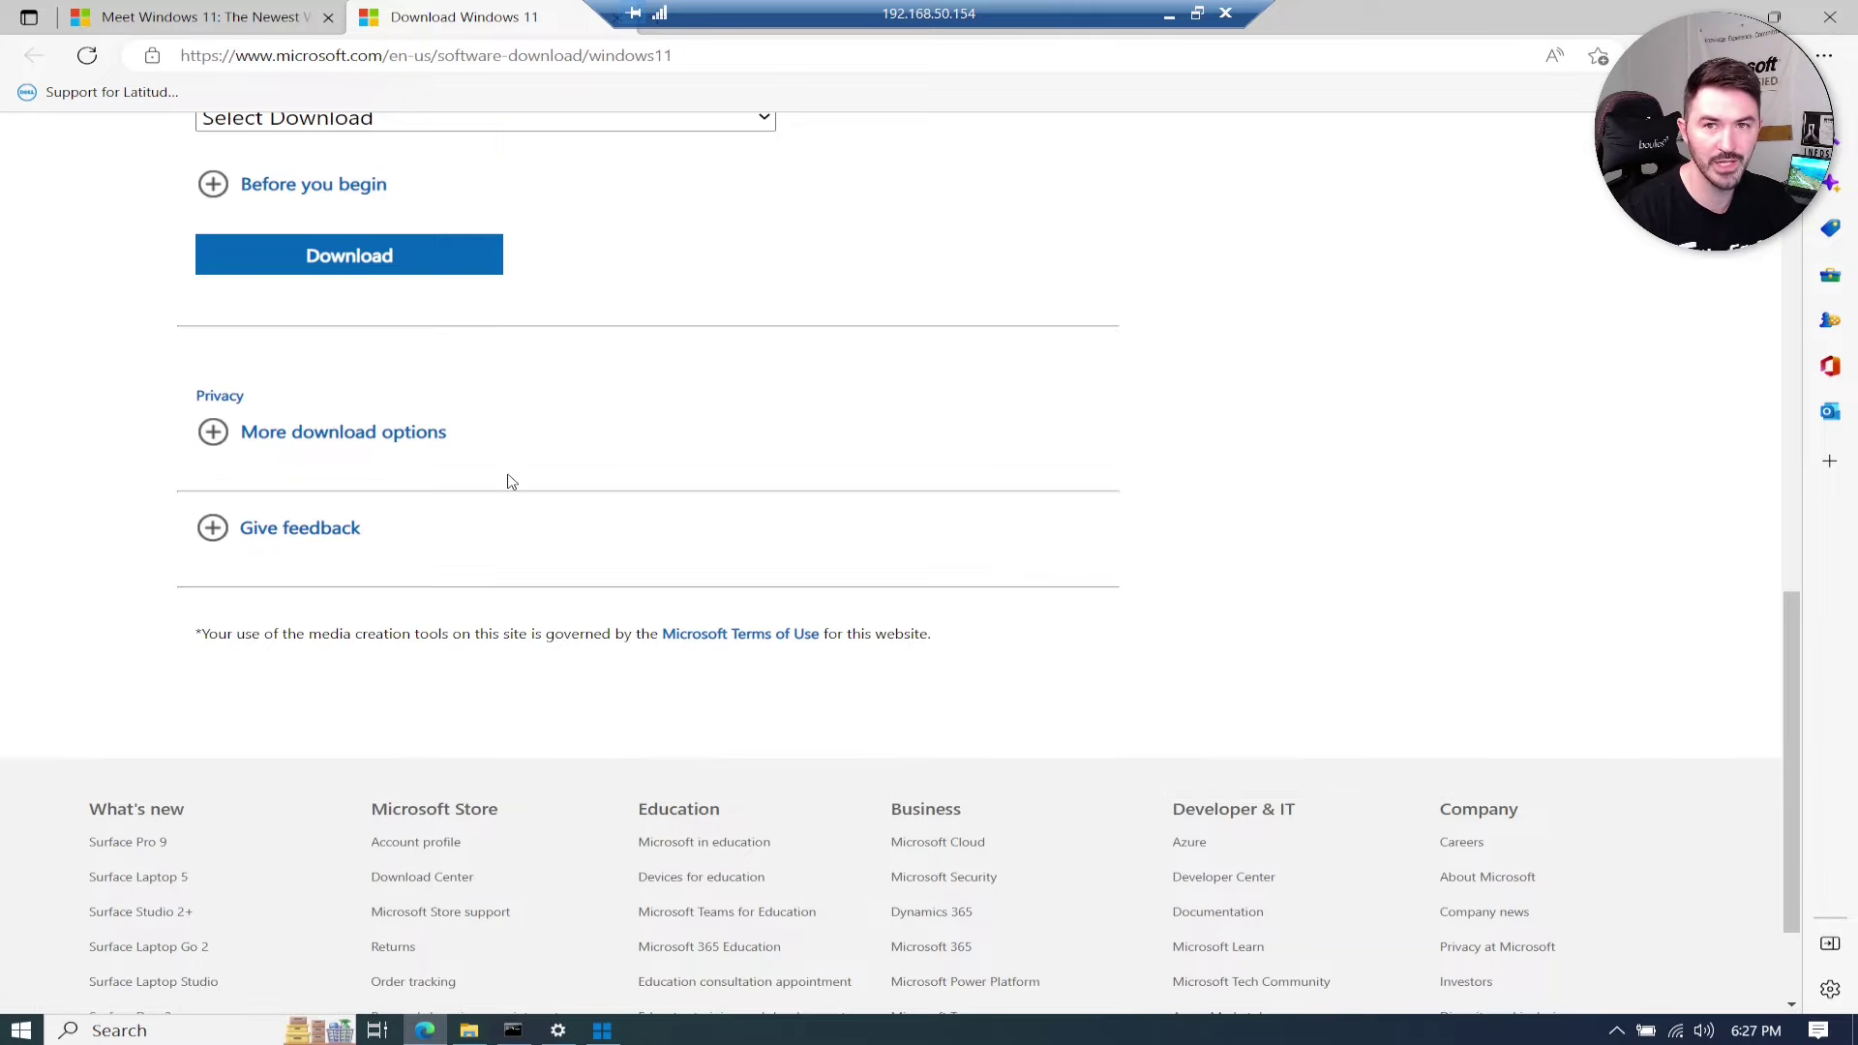
pyautogui.scroll(4, 521, 475)
# Step: Select Windows 11 (multi-edition ISO), request the download, and choose English (United States)
pyautogui.click(466, 662)
pyautogui.click(458, 724)
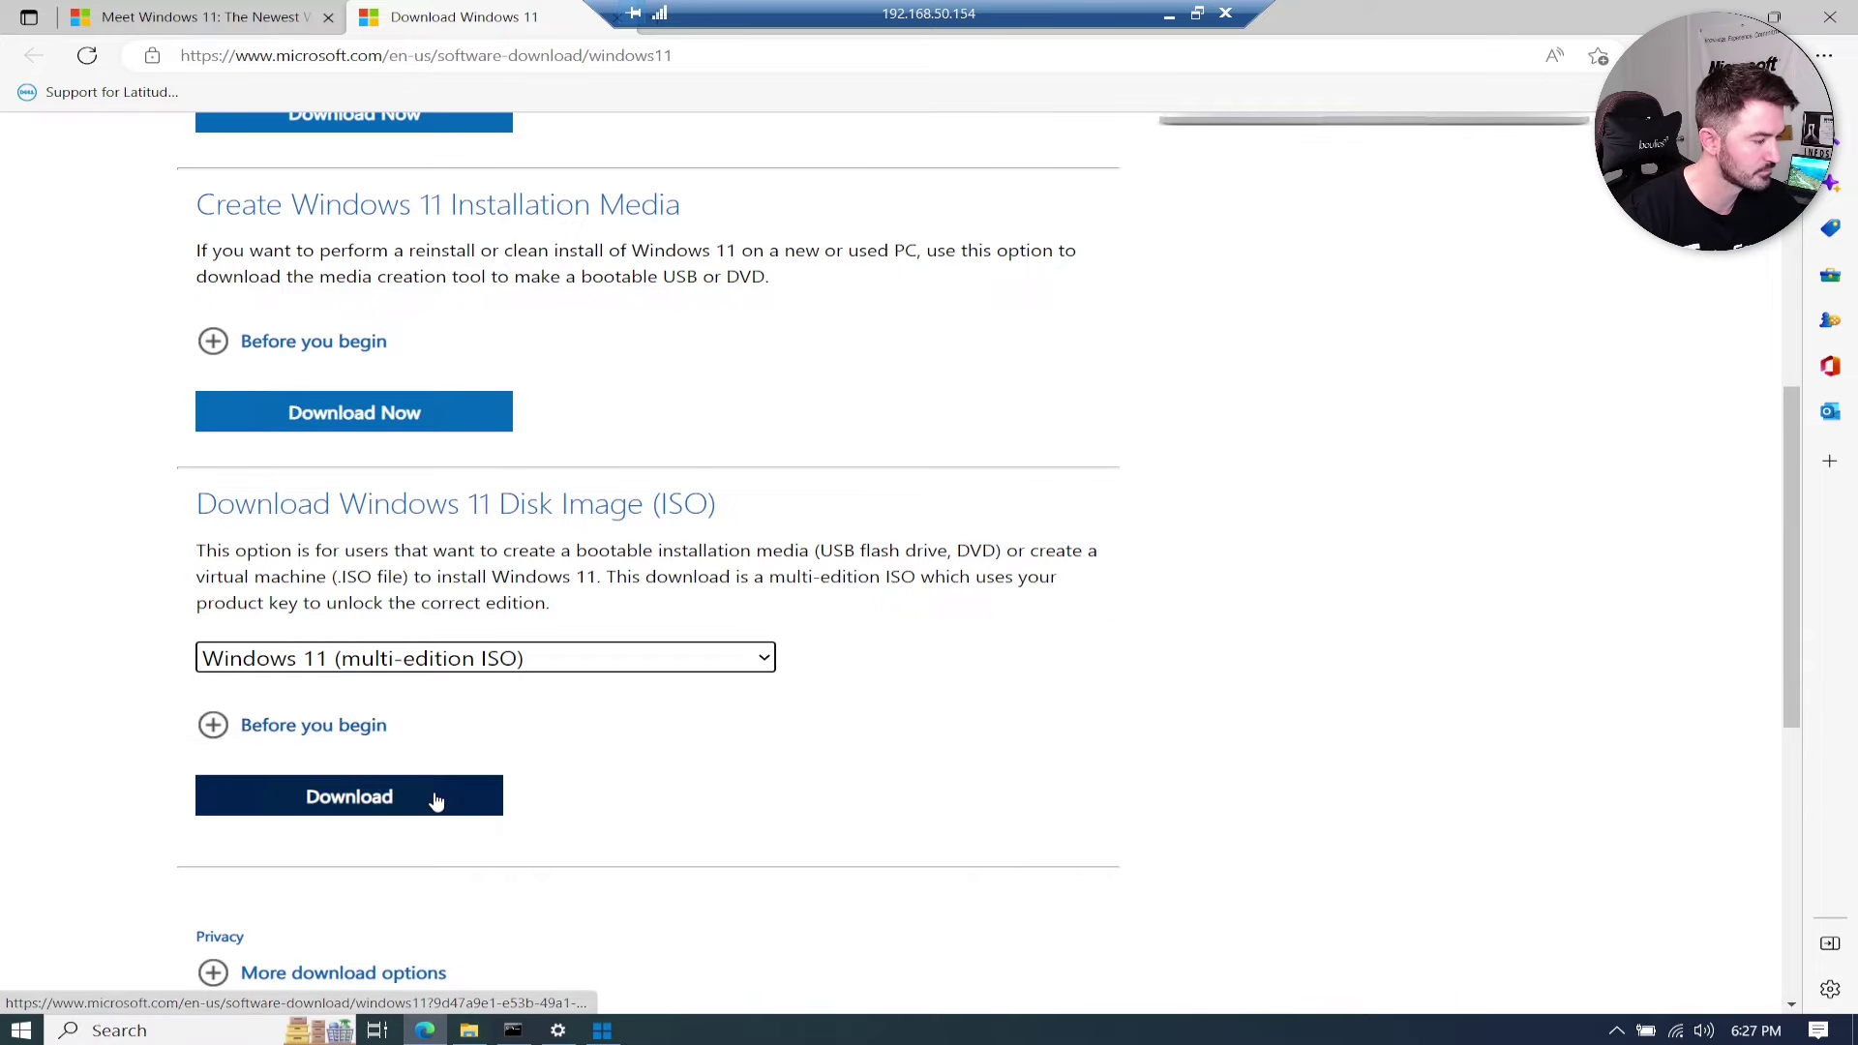
pyautogui.click(434, 801)
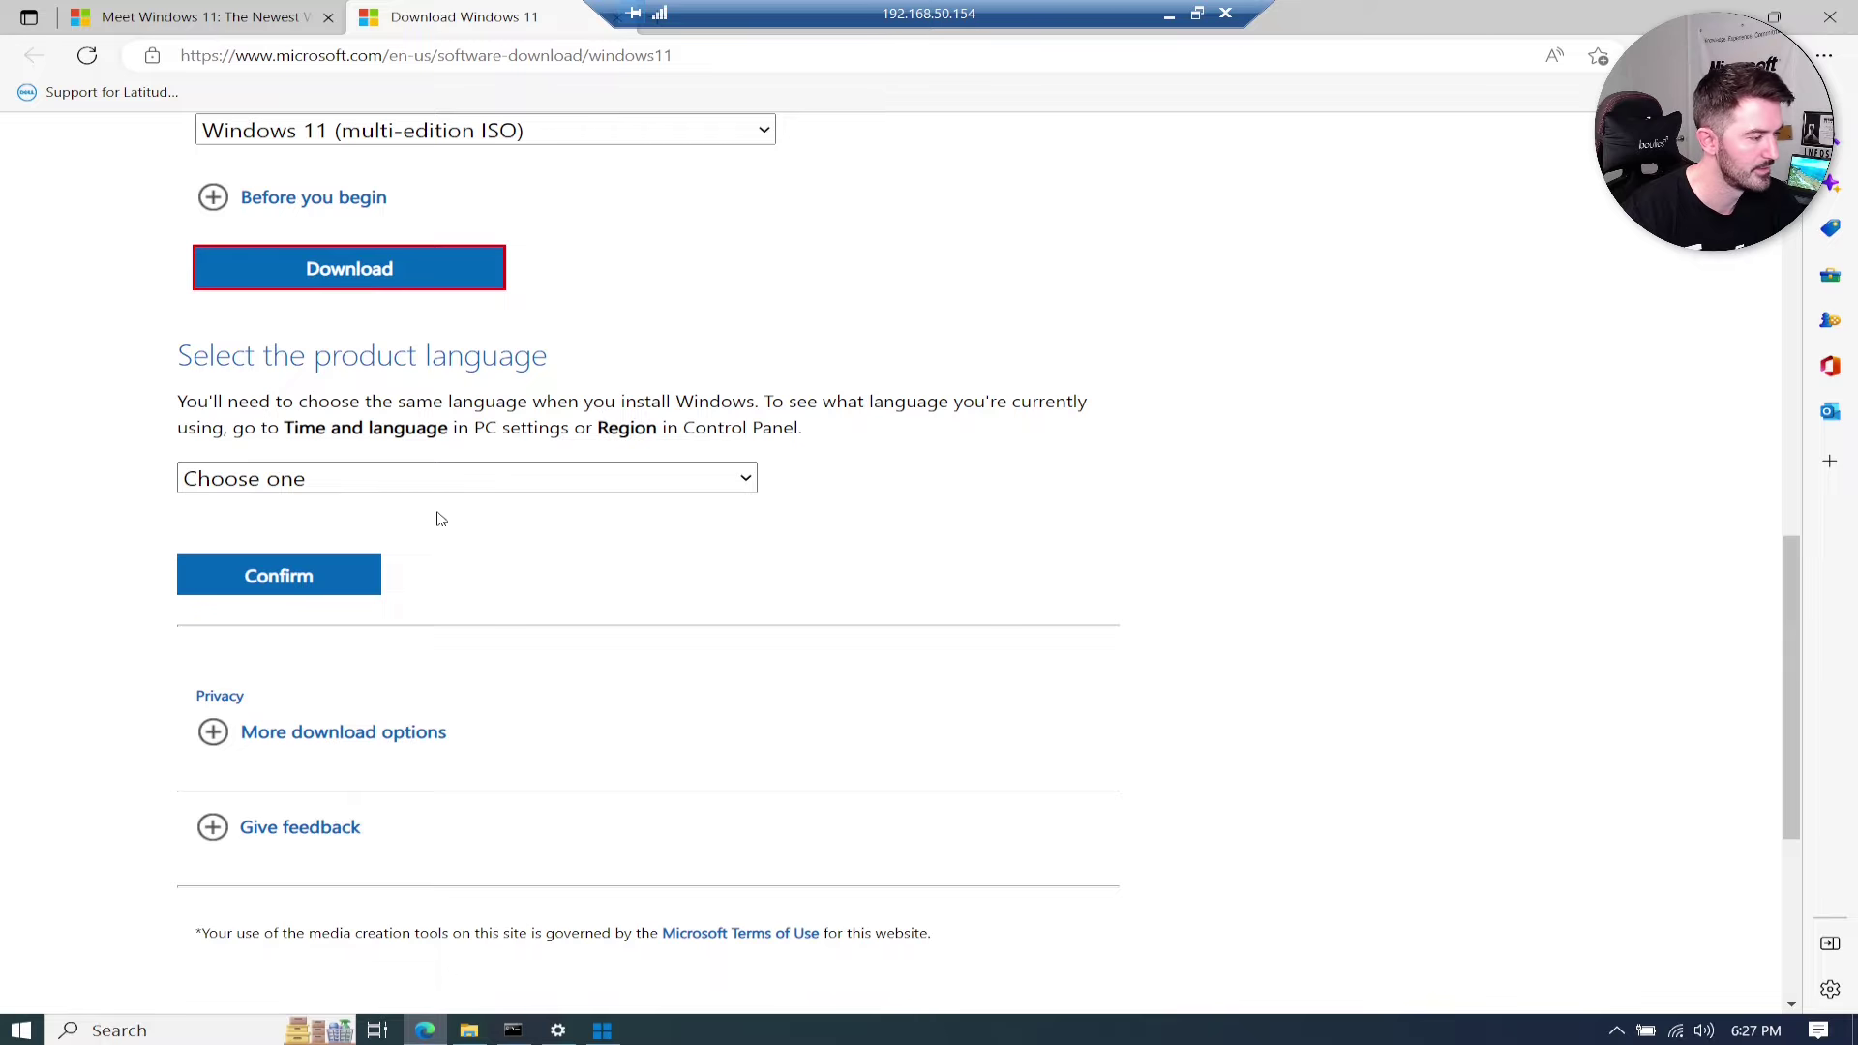
pyautogui.click(422, 478)
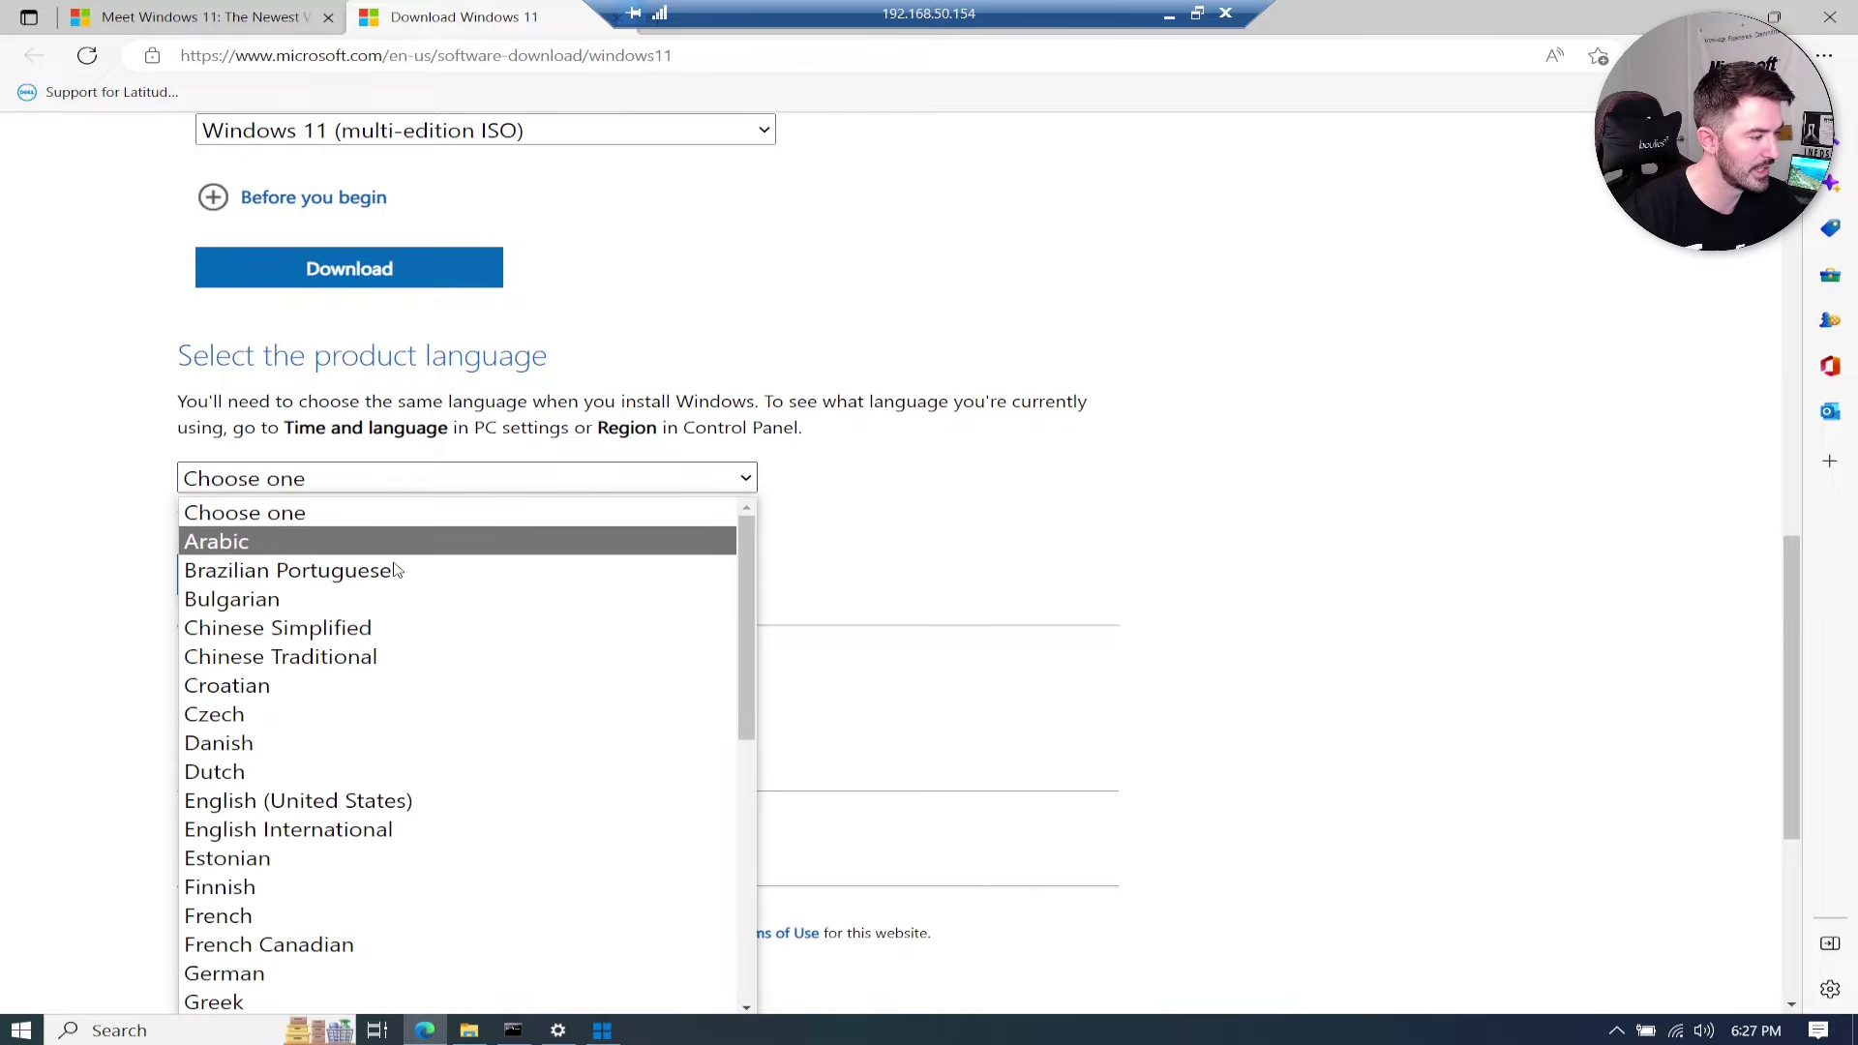
pyautogui.click(372, 801)
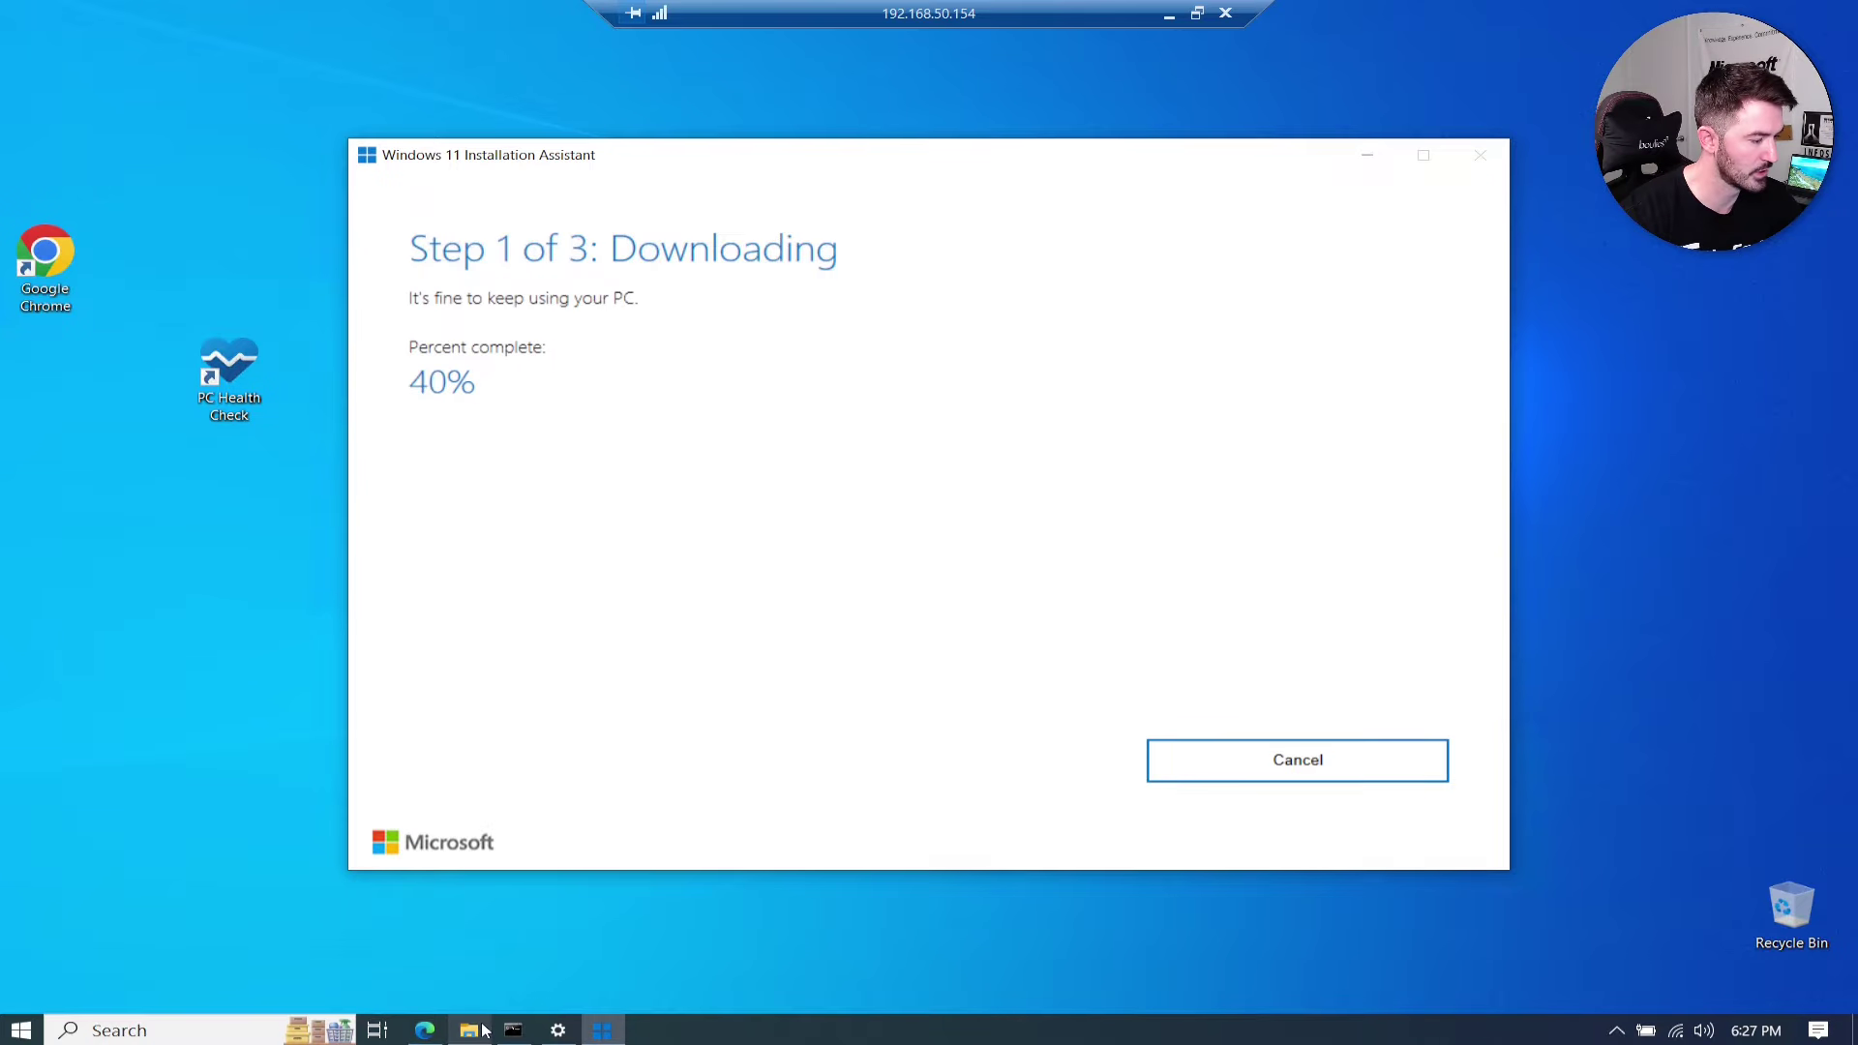
# Step: Check the Downloads folder, close it, and move the assistant window right while installation runs
pyautogui.click(482, 1029)
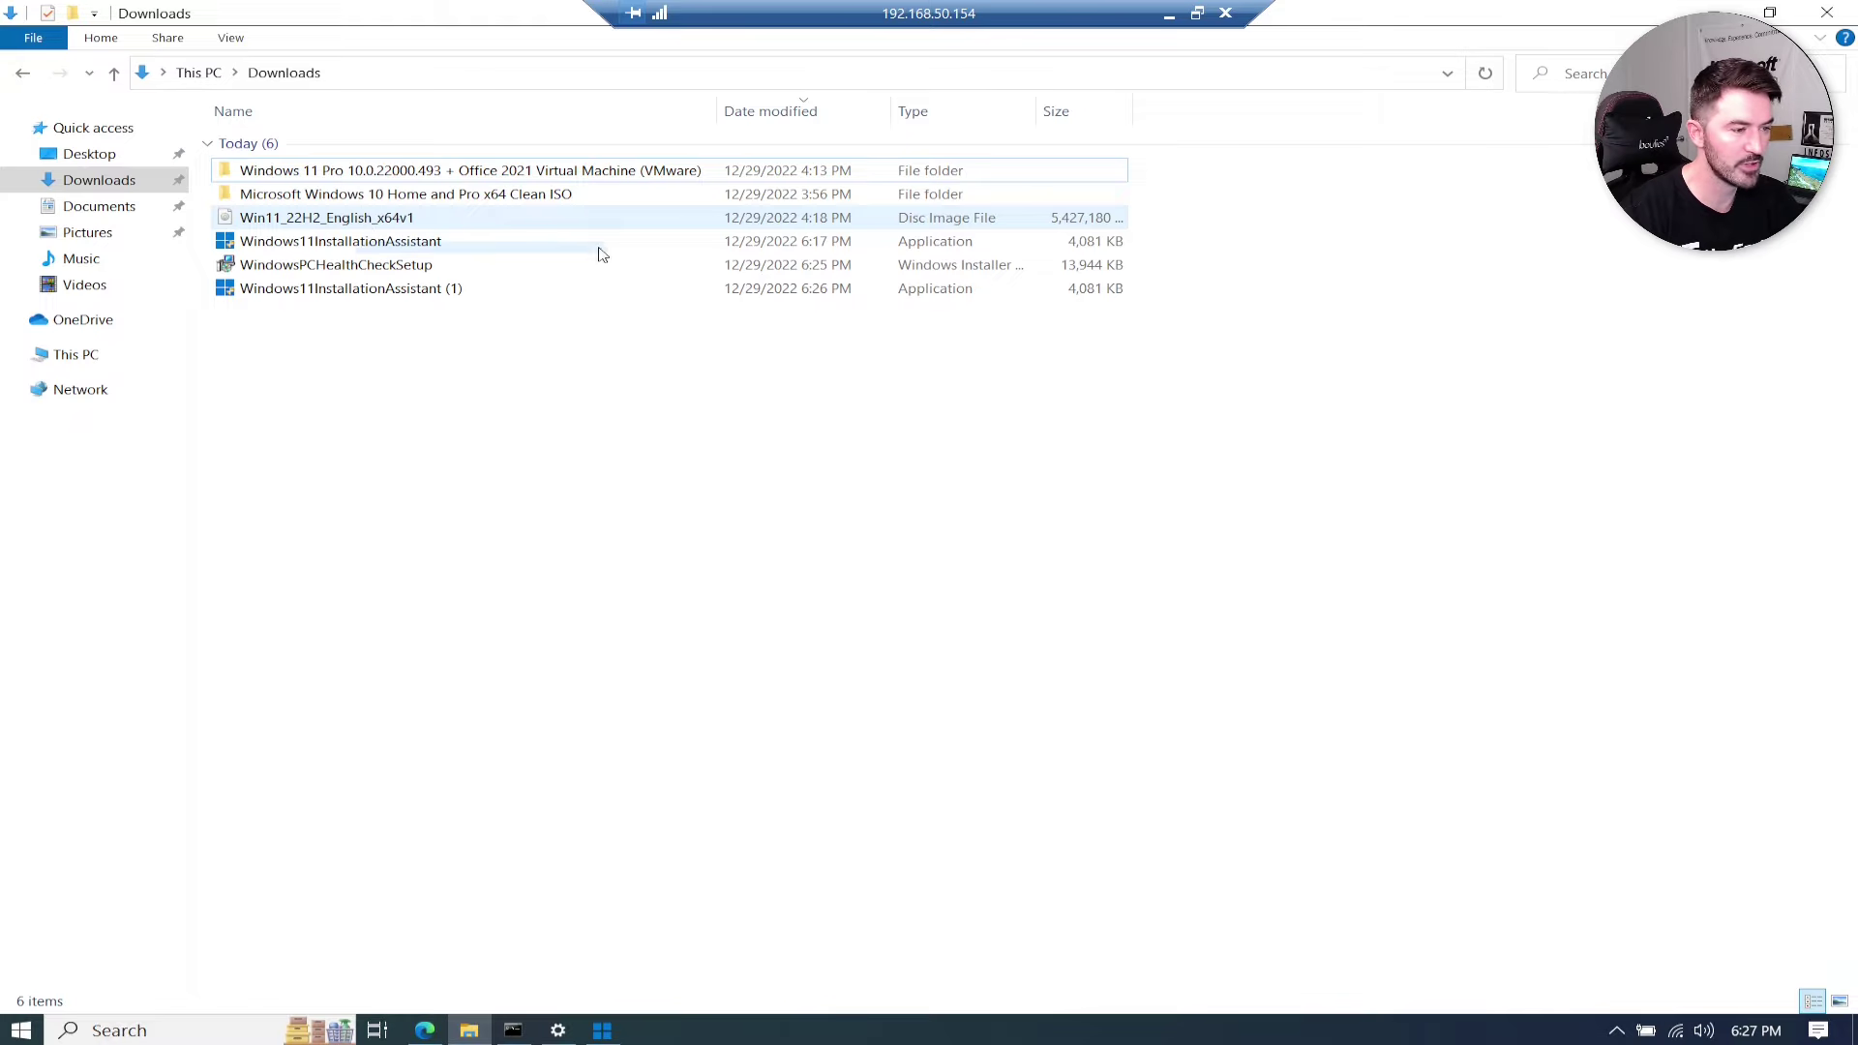
pyautogui.click(1827, 12)
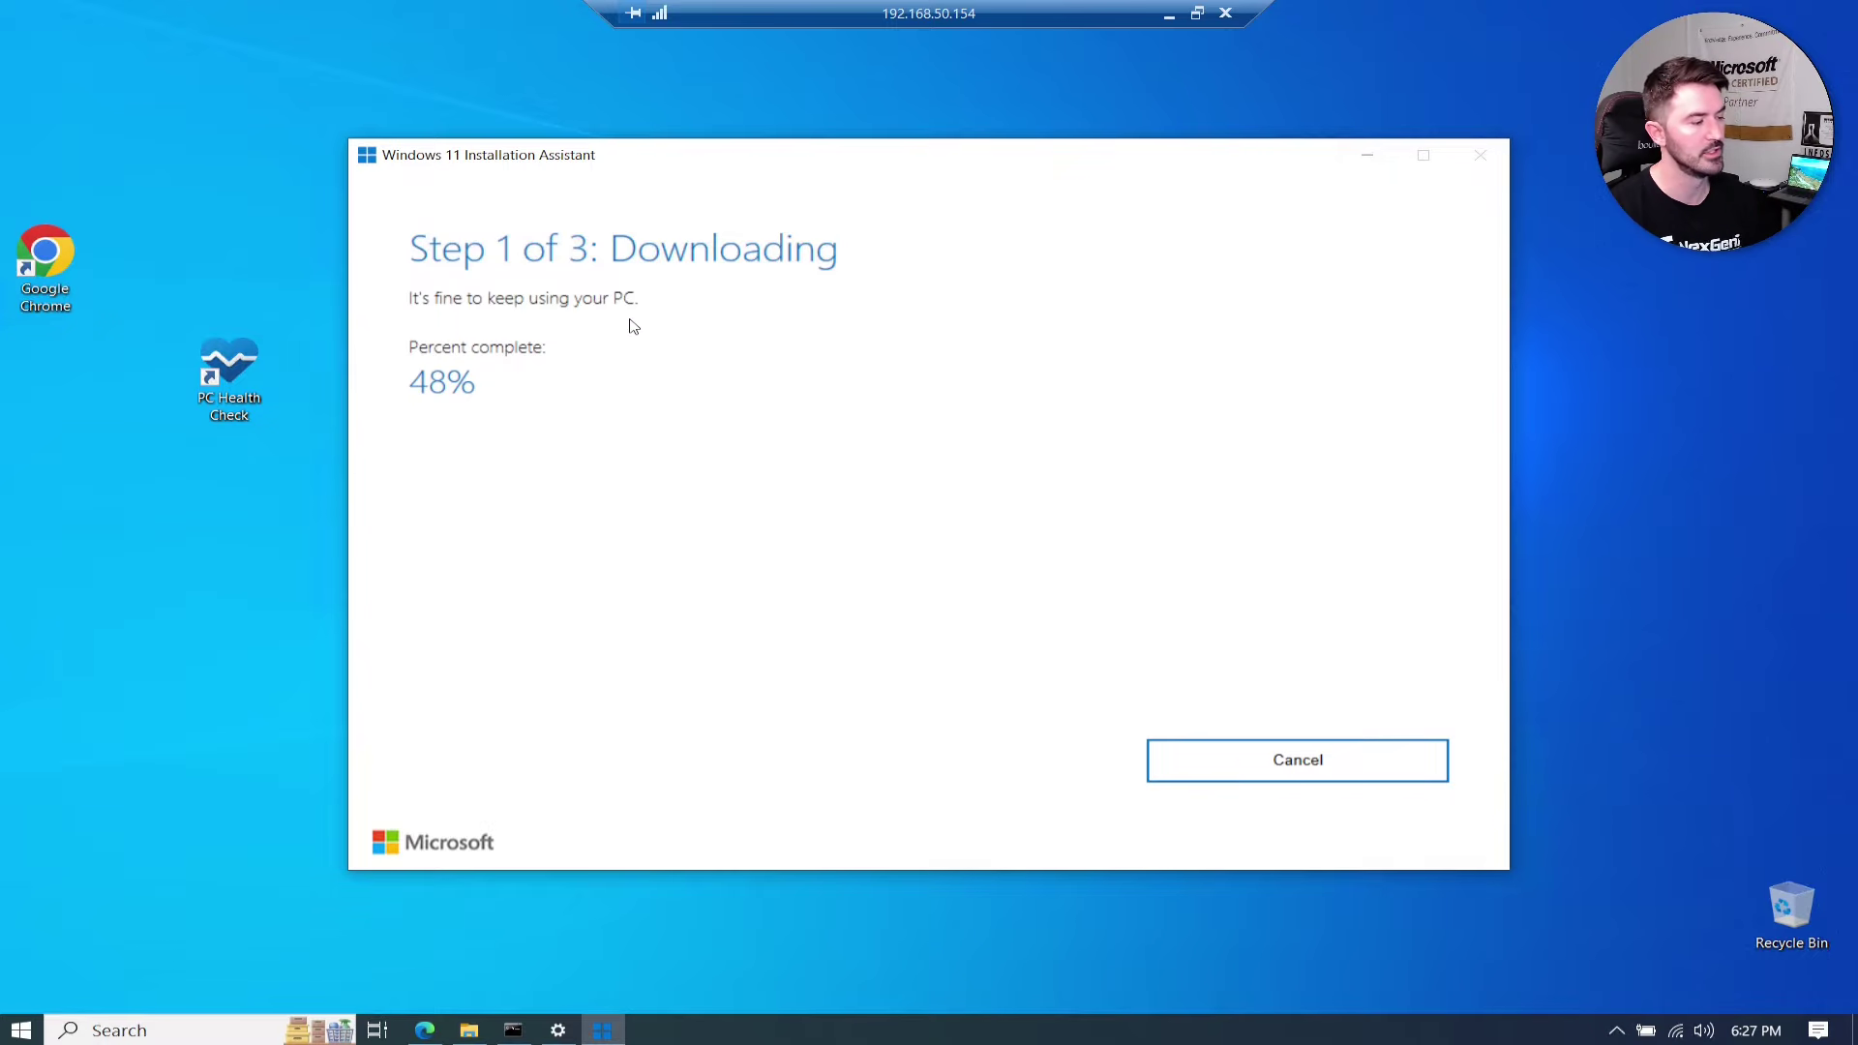
pyautogui.moveTo(757, 155); pyautogui.dragTo(892, 146)
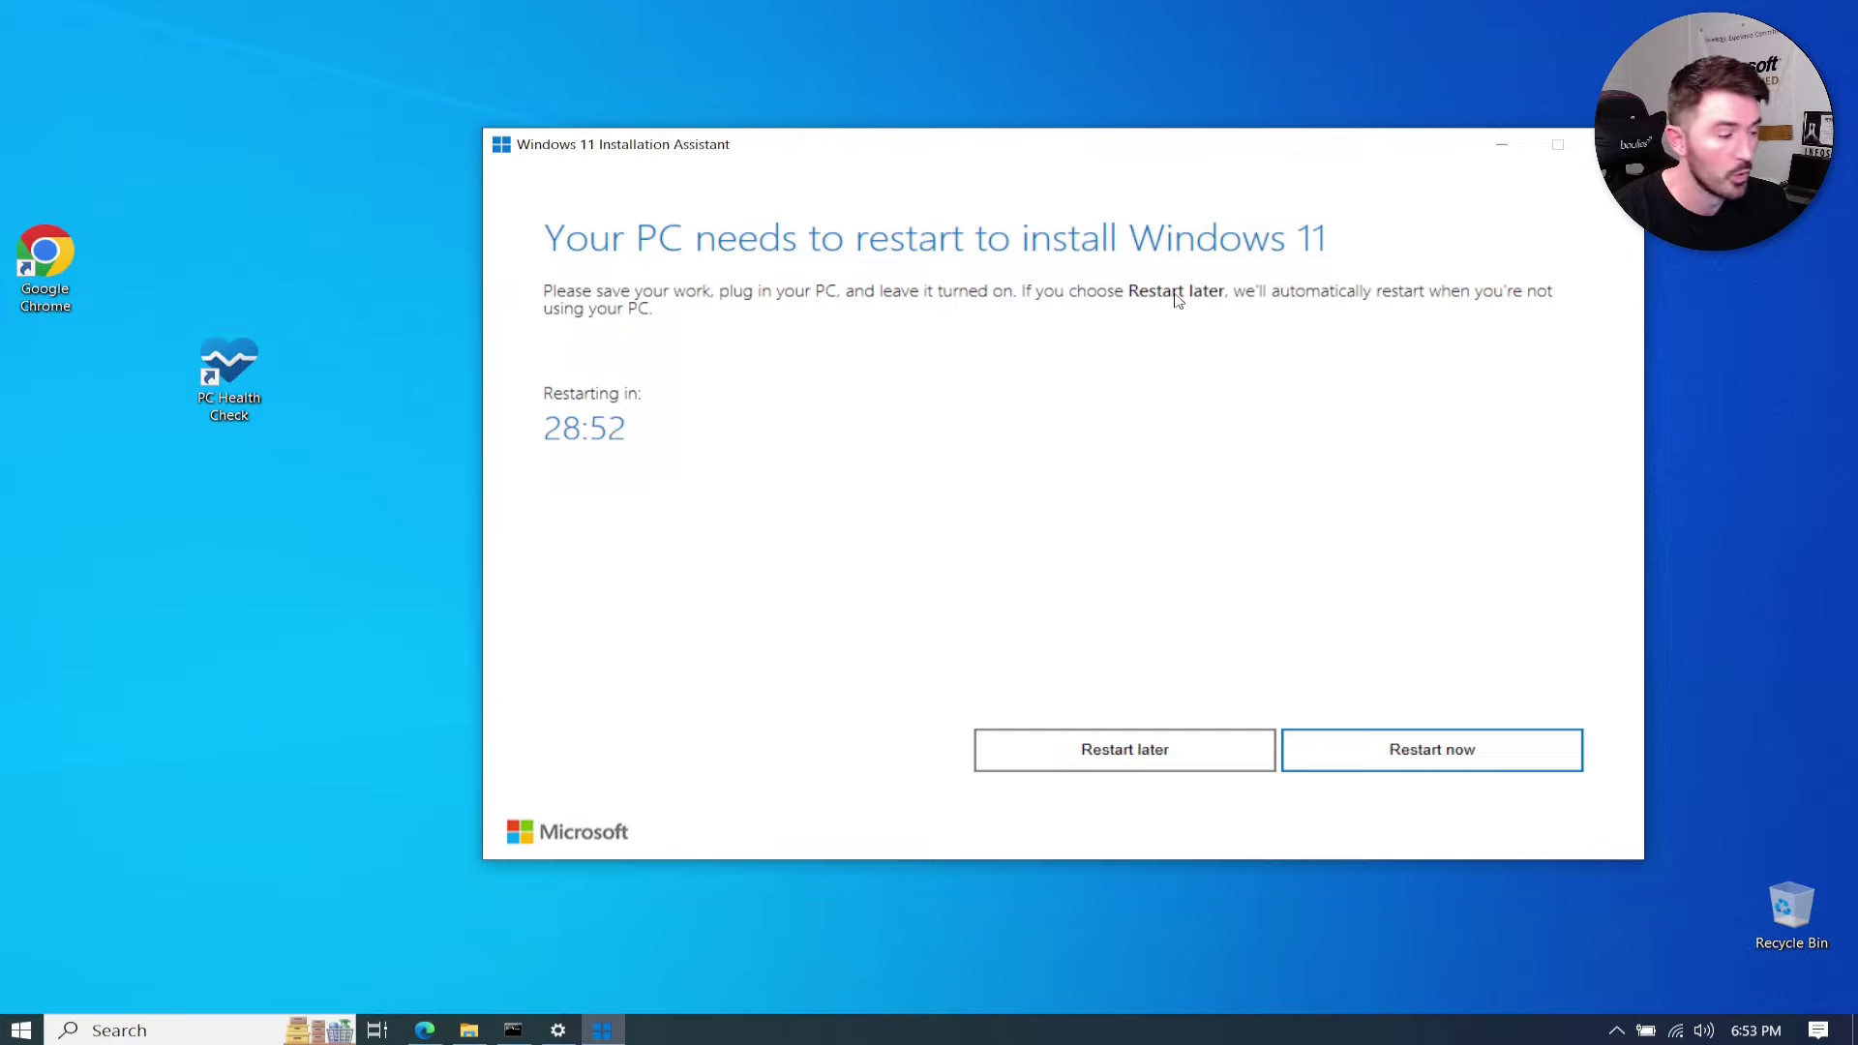
# Step: Choose Restart now in the Installation Assistant and close the 'You're about to be signed out' notice
pyautogui.click(1385, 752)
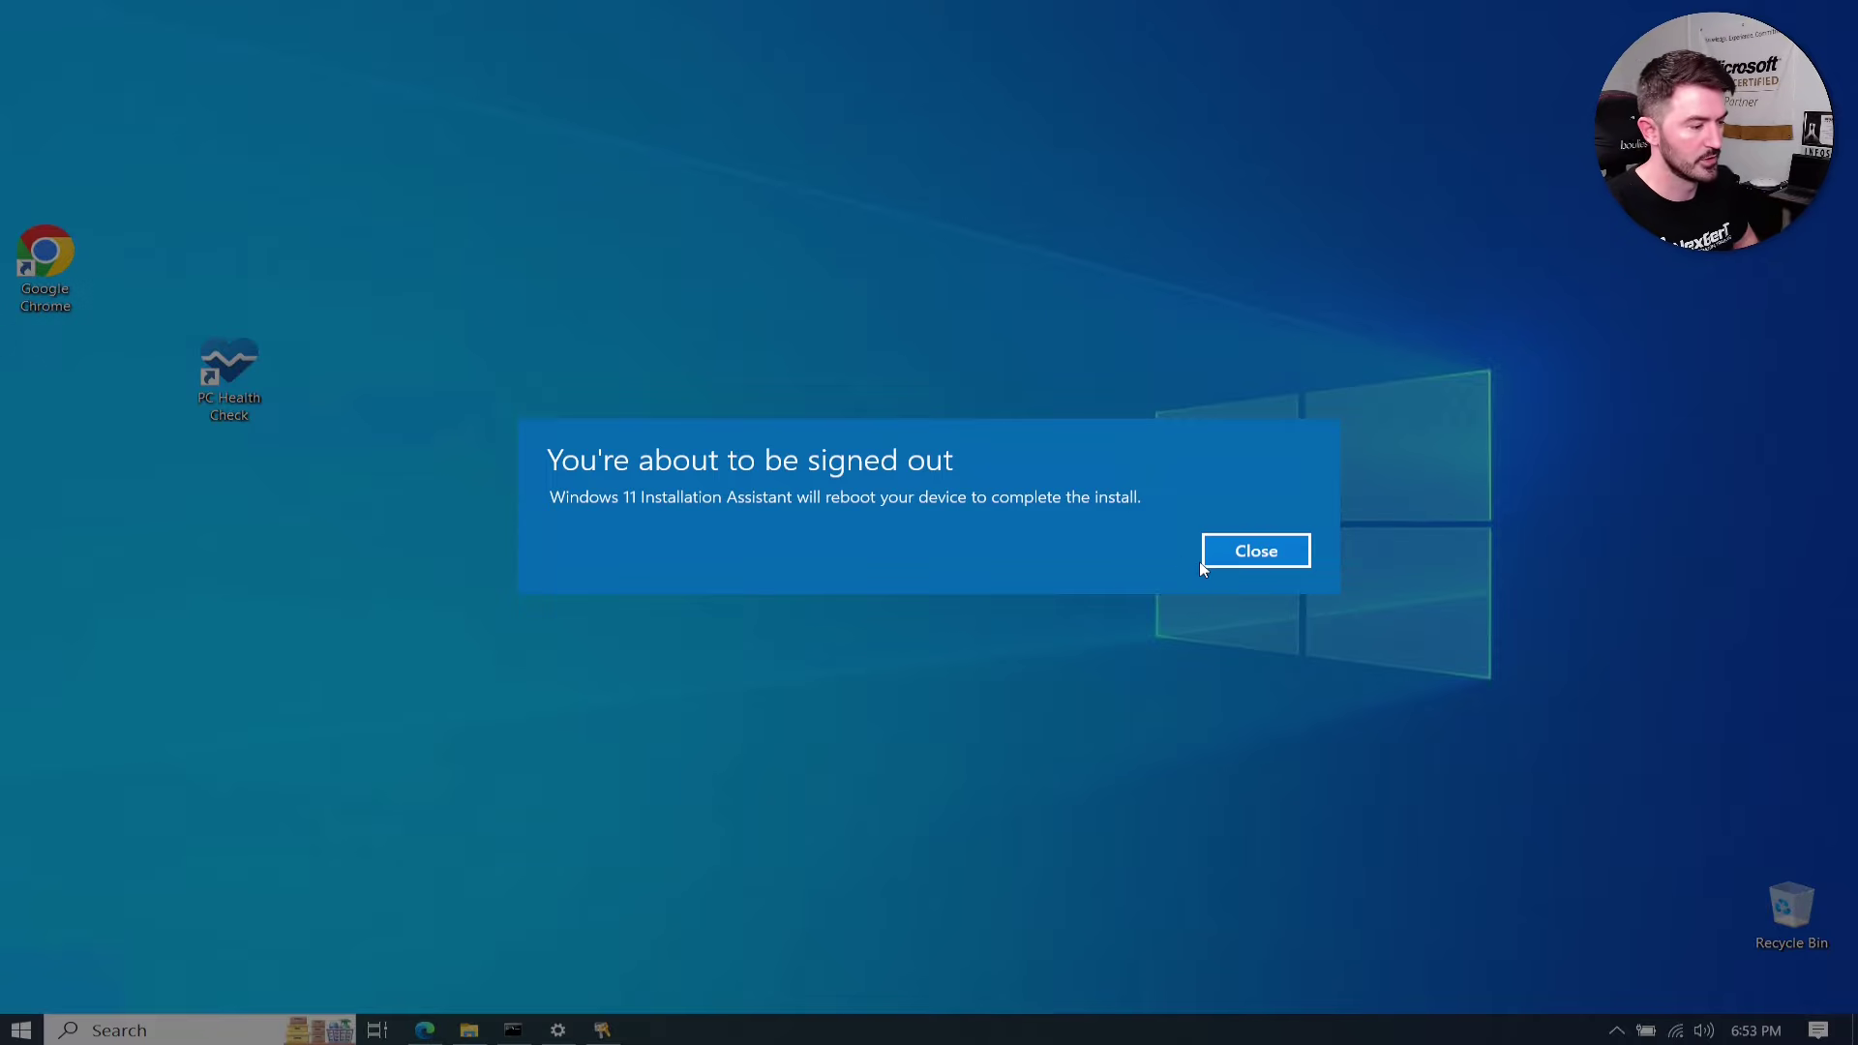
pyautogui.click(1226, 553)
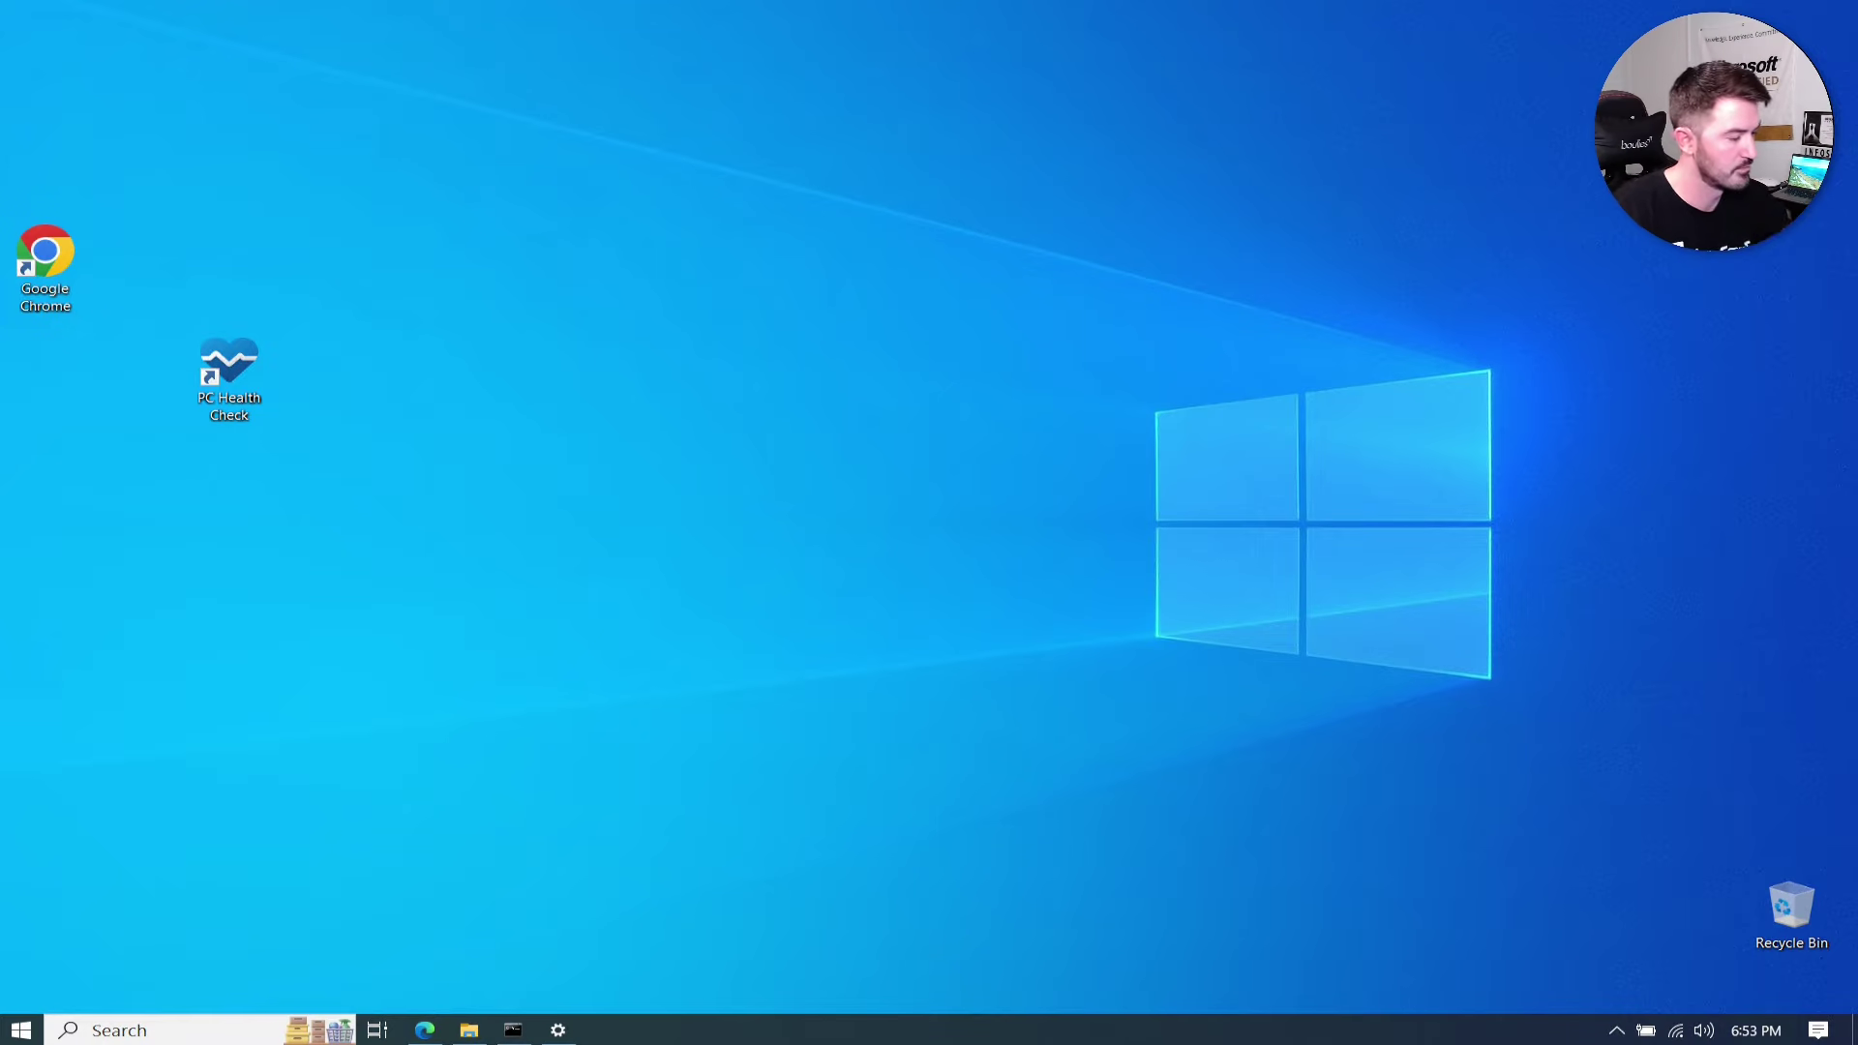
# Step: Restart the laptop from the Start menu's power options so it boots into Windows 11
pyautogui.click(21, 1030)
pyautogui.click(30, 987)
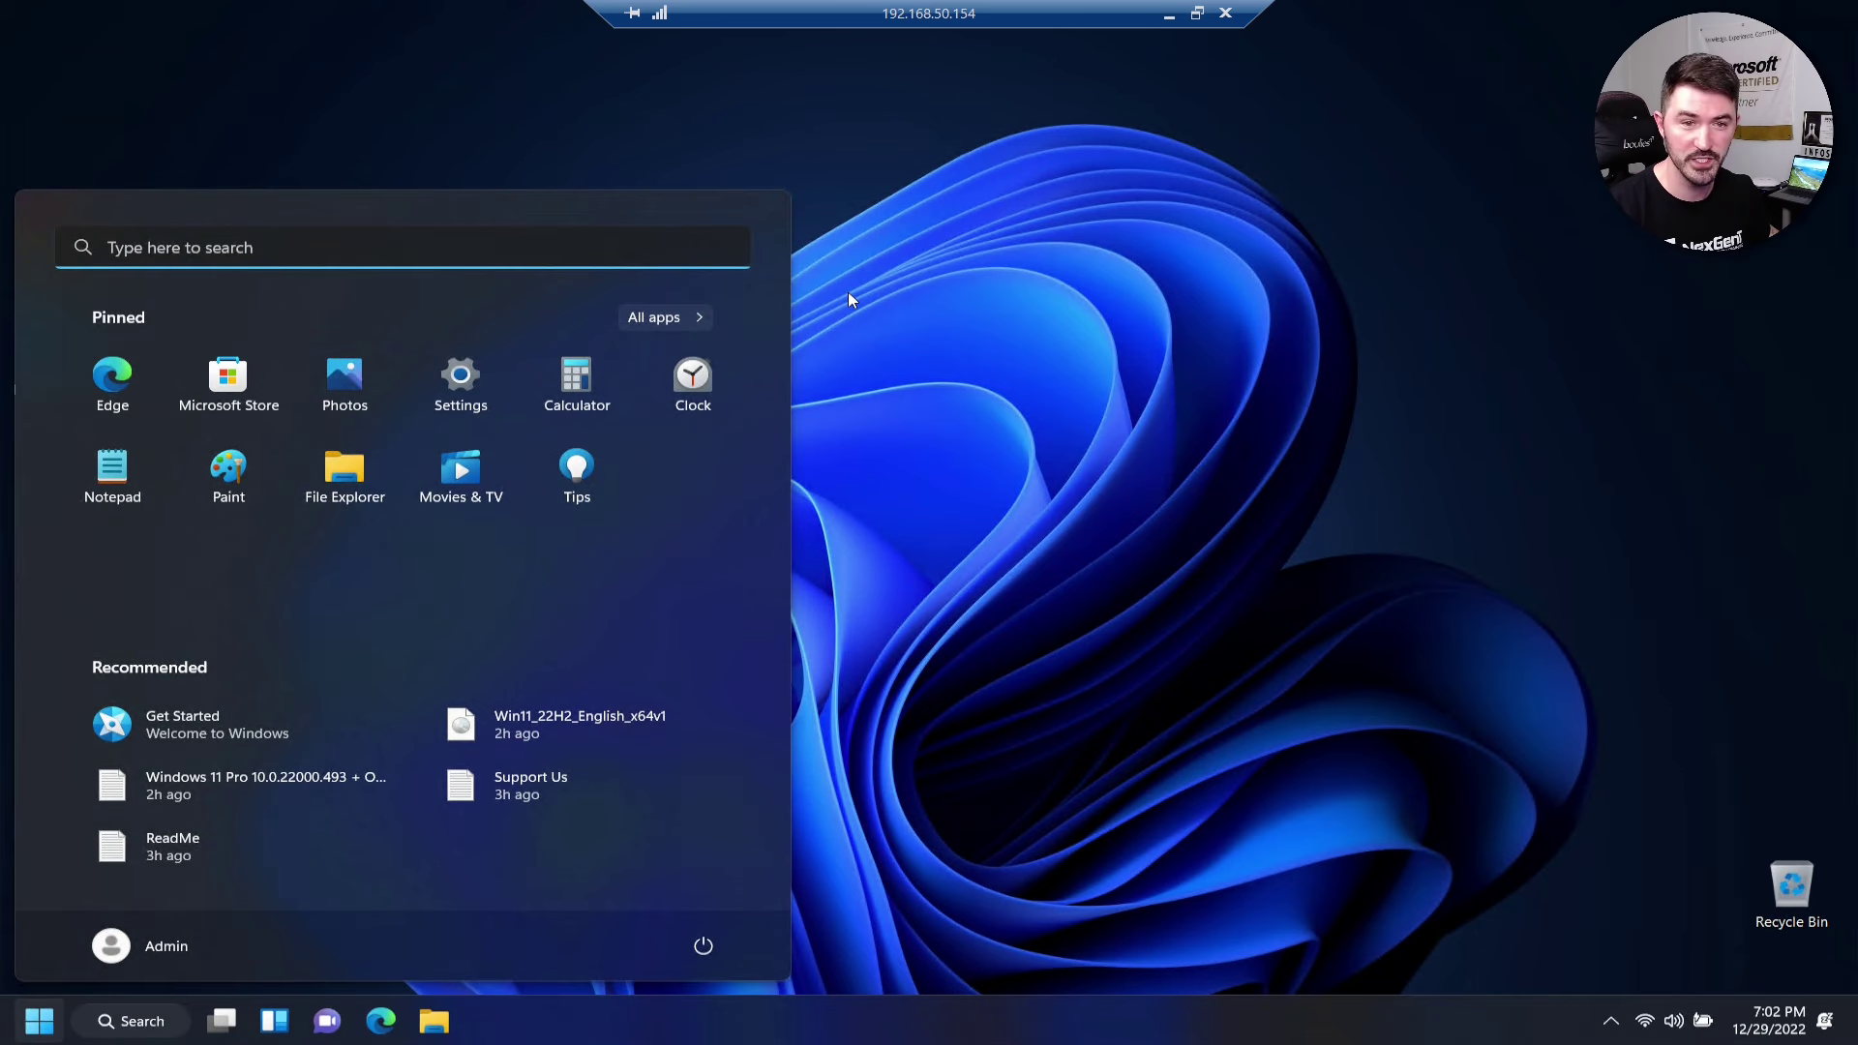
# Step: Open System > About and highlight the device name and Windows 11 Enterprise edition values
pyautogui.click(856, 300)
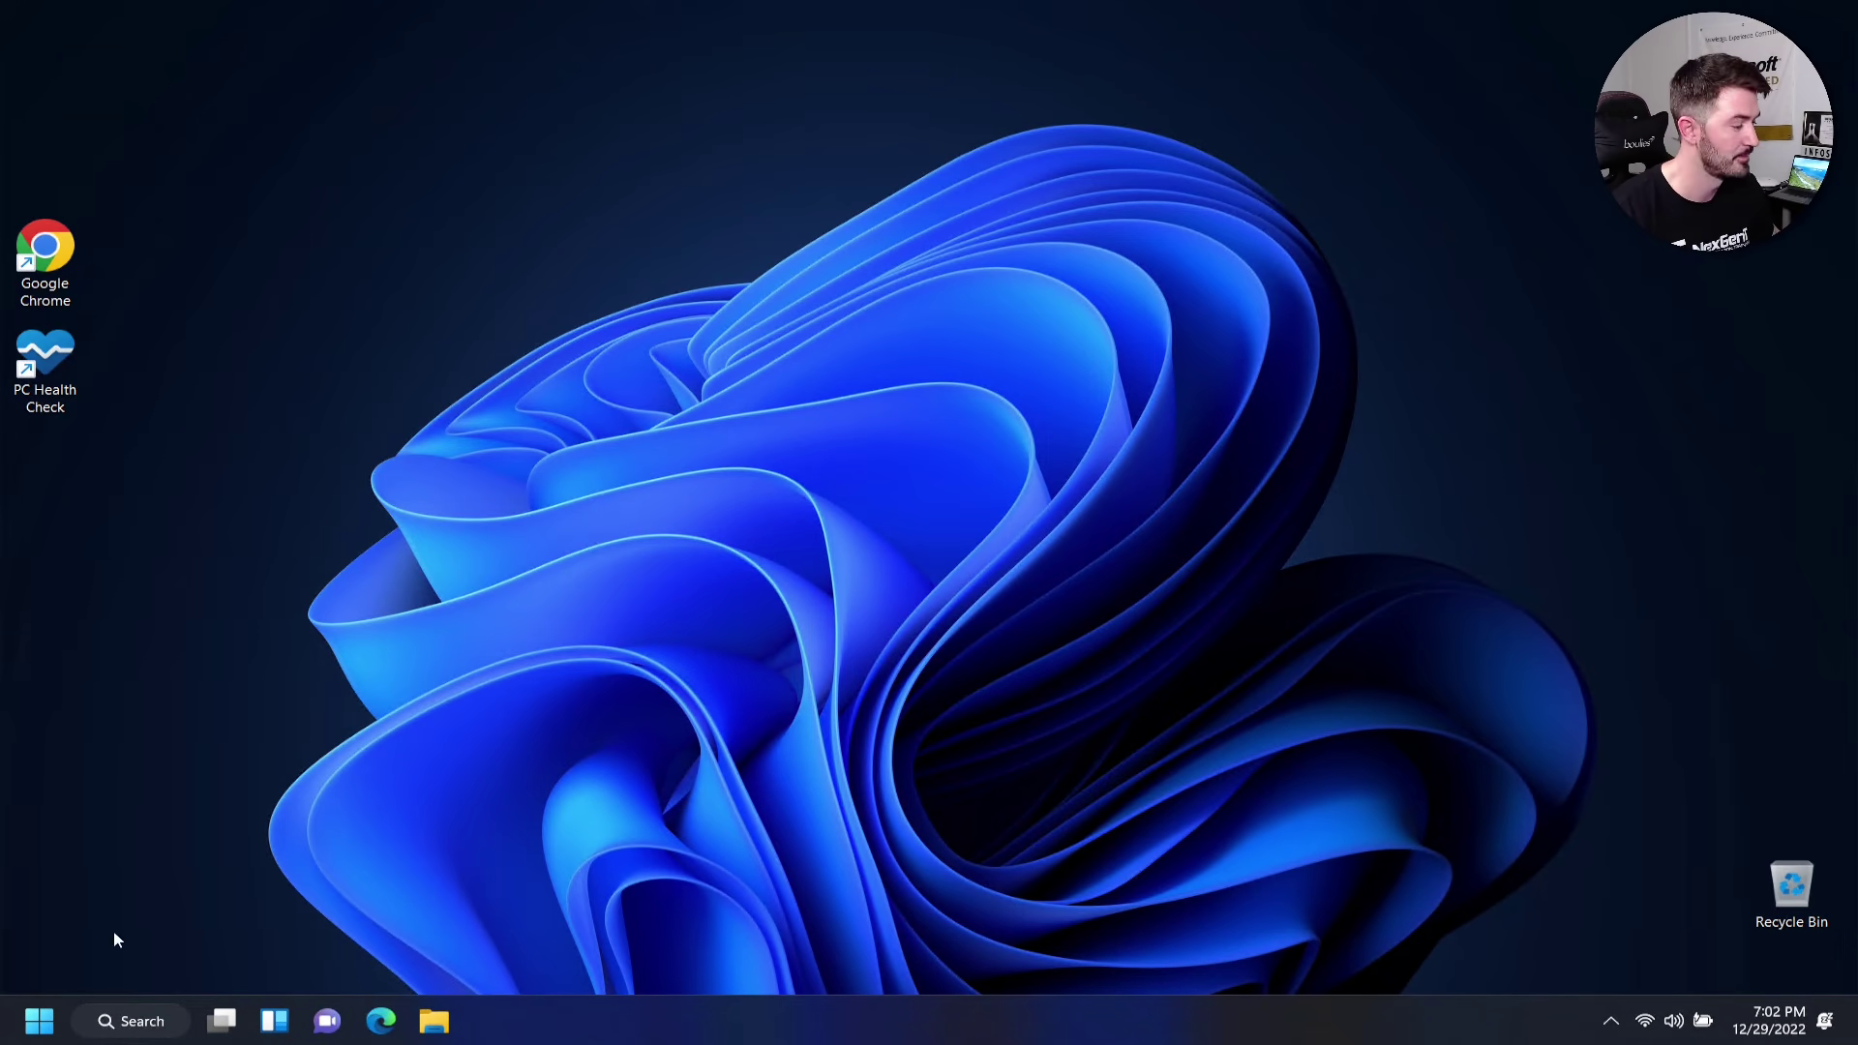
pyautogui.rightClick(39, 1022)
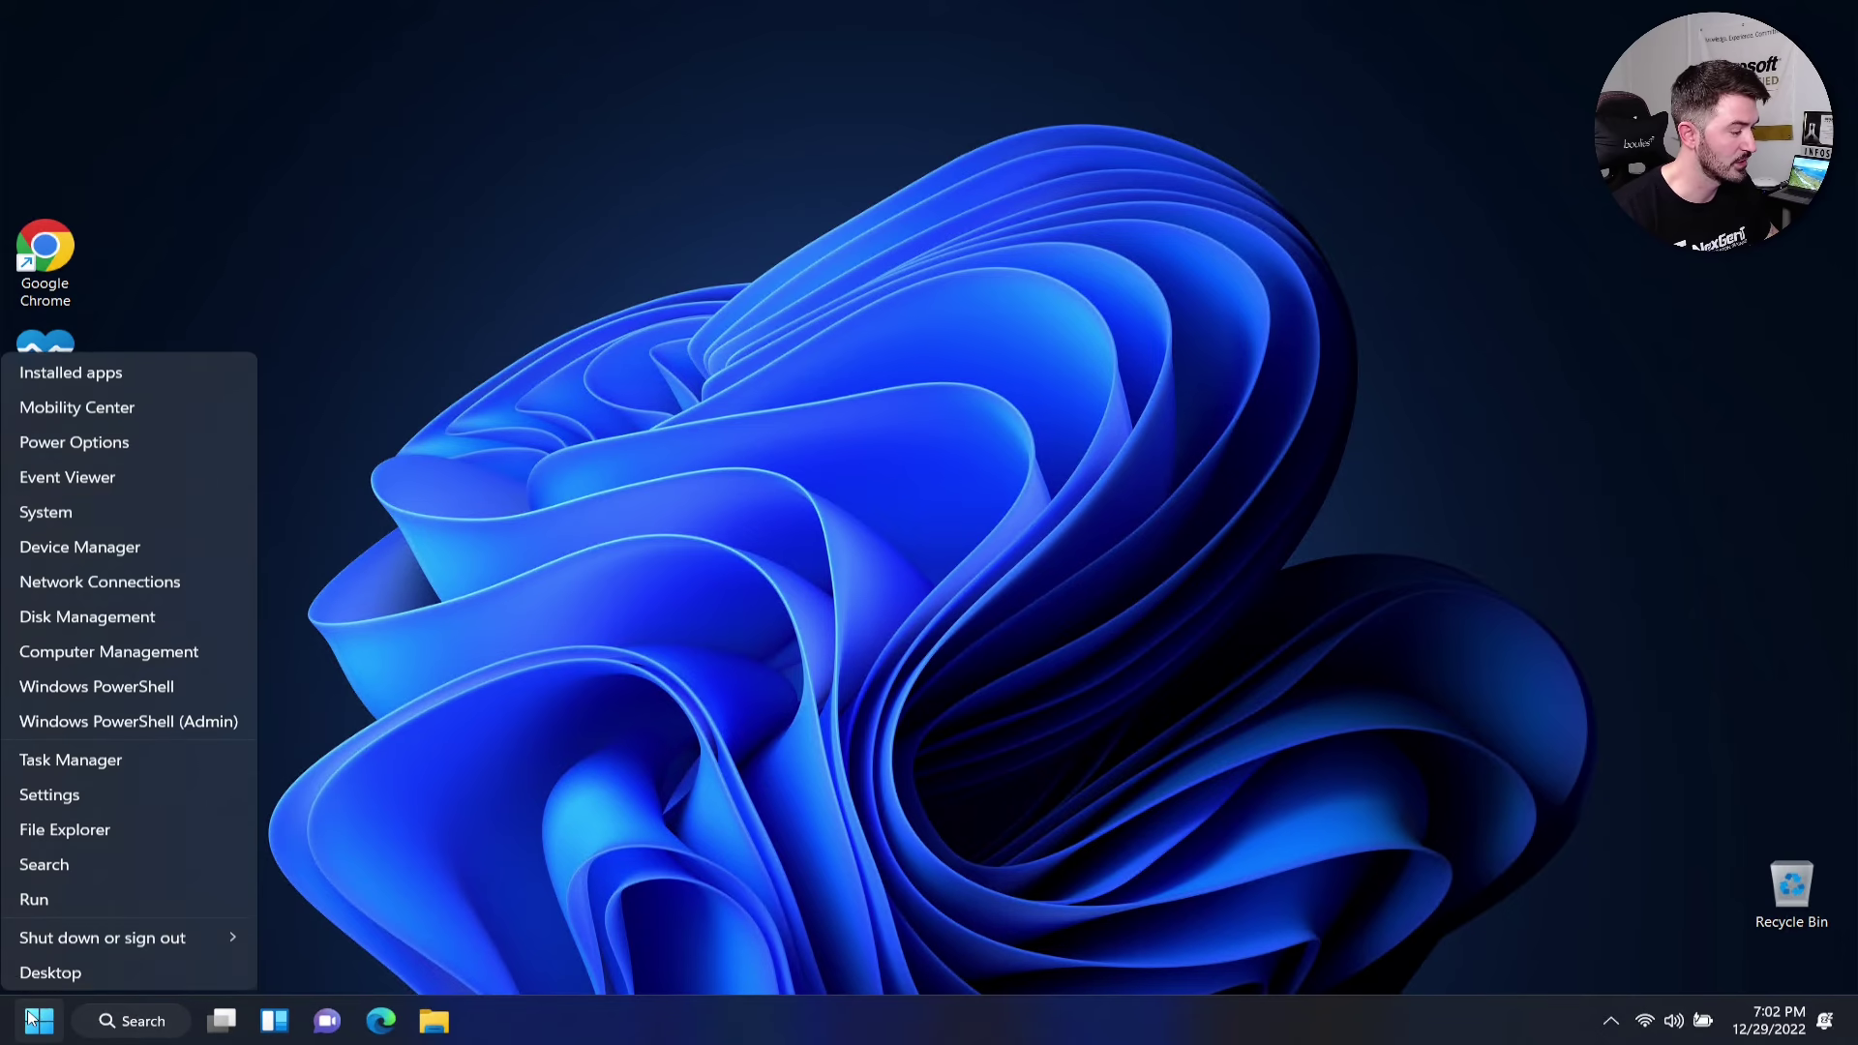
pyautogui.click(116, 510)
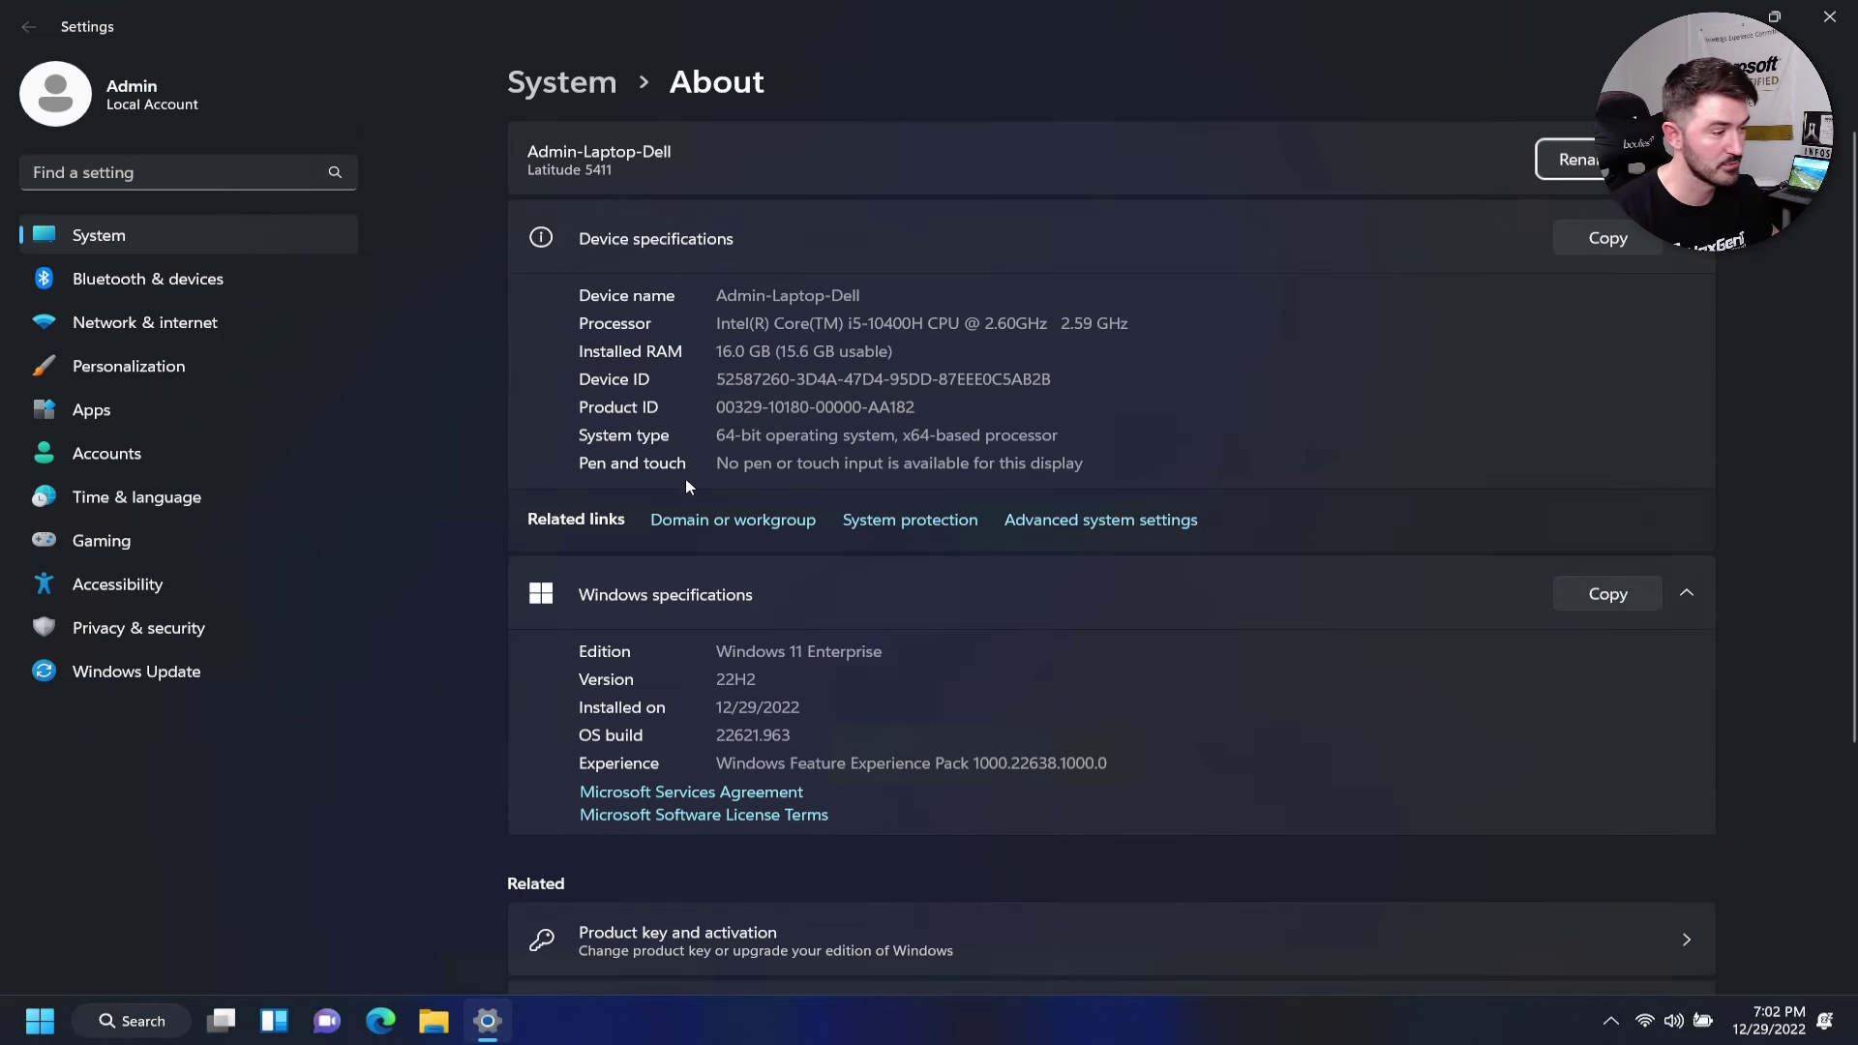
pyautogui.tripleClick(858, 297)
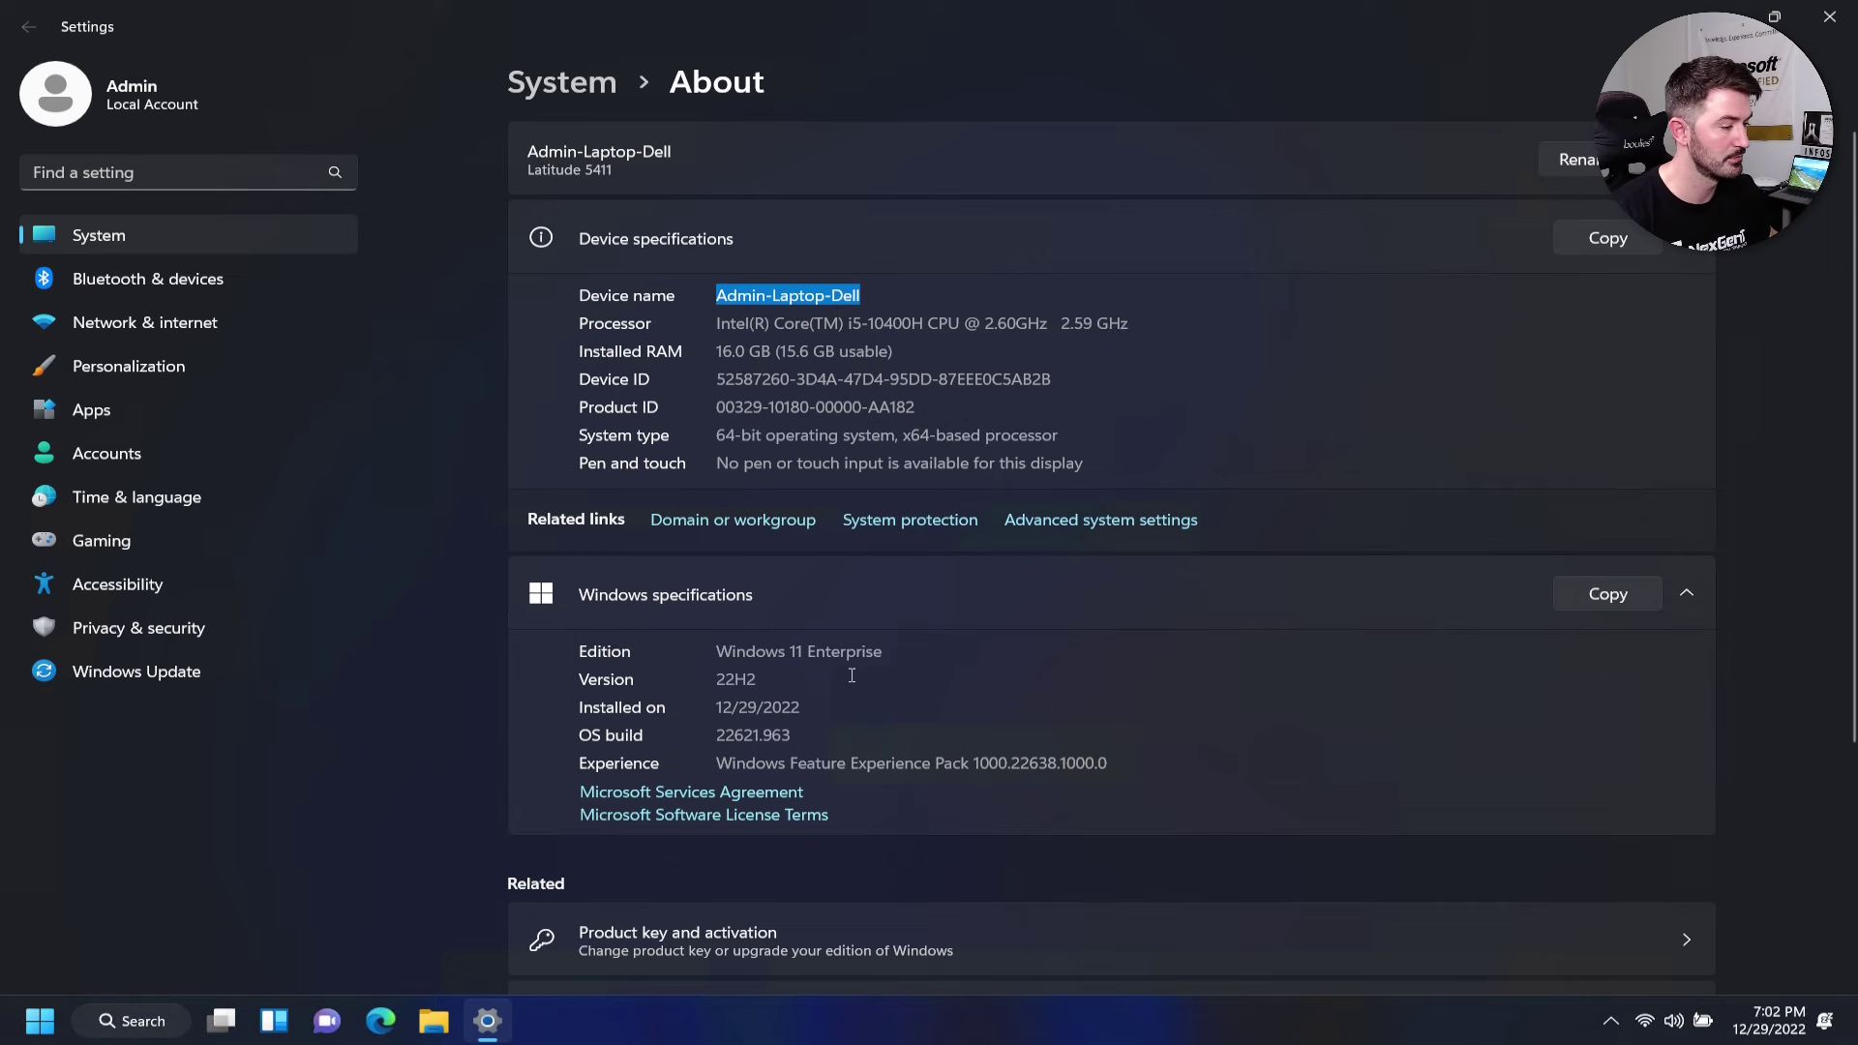
pyautogui.tripleClick(910, 660)
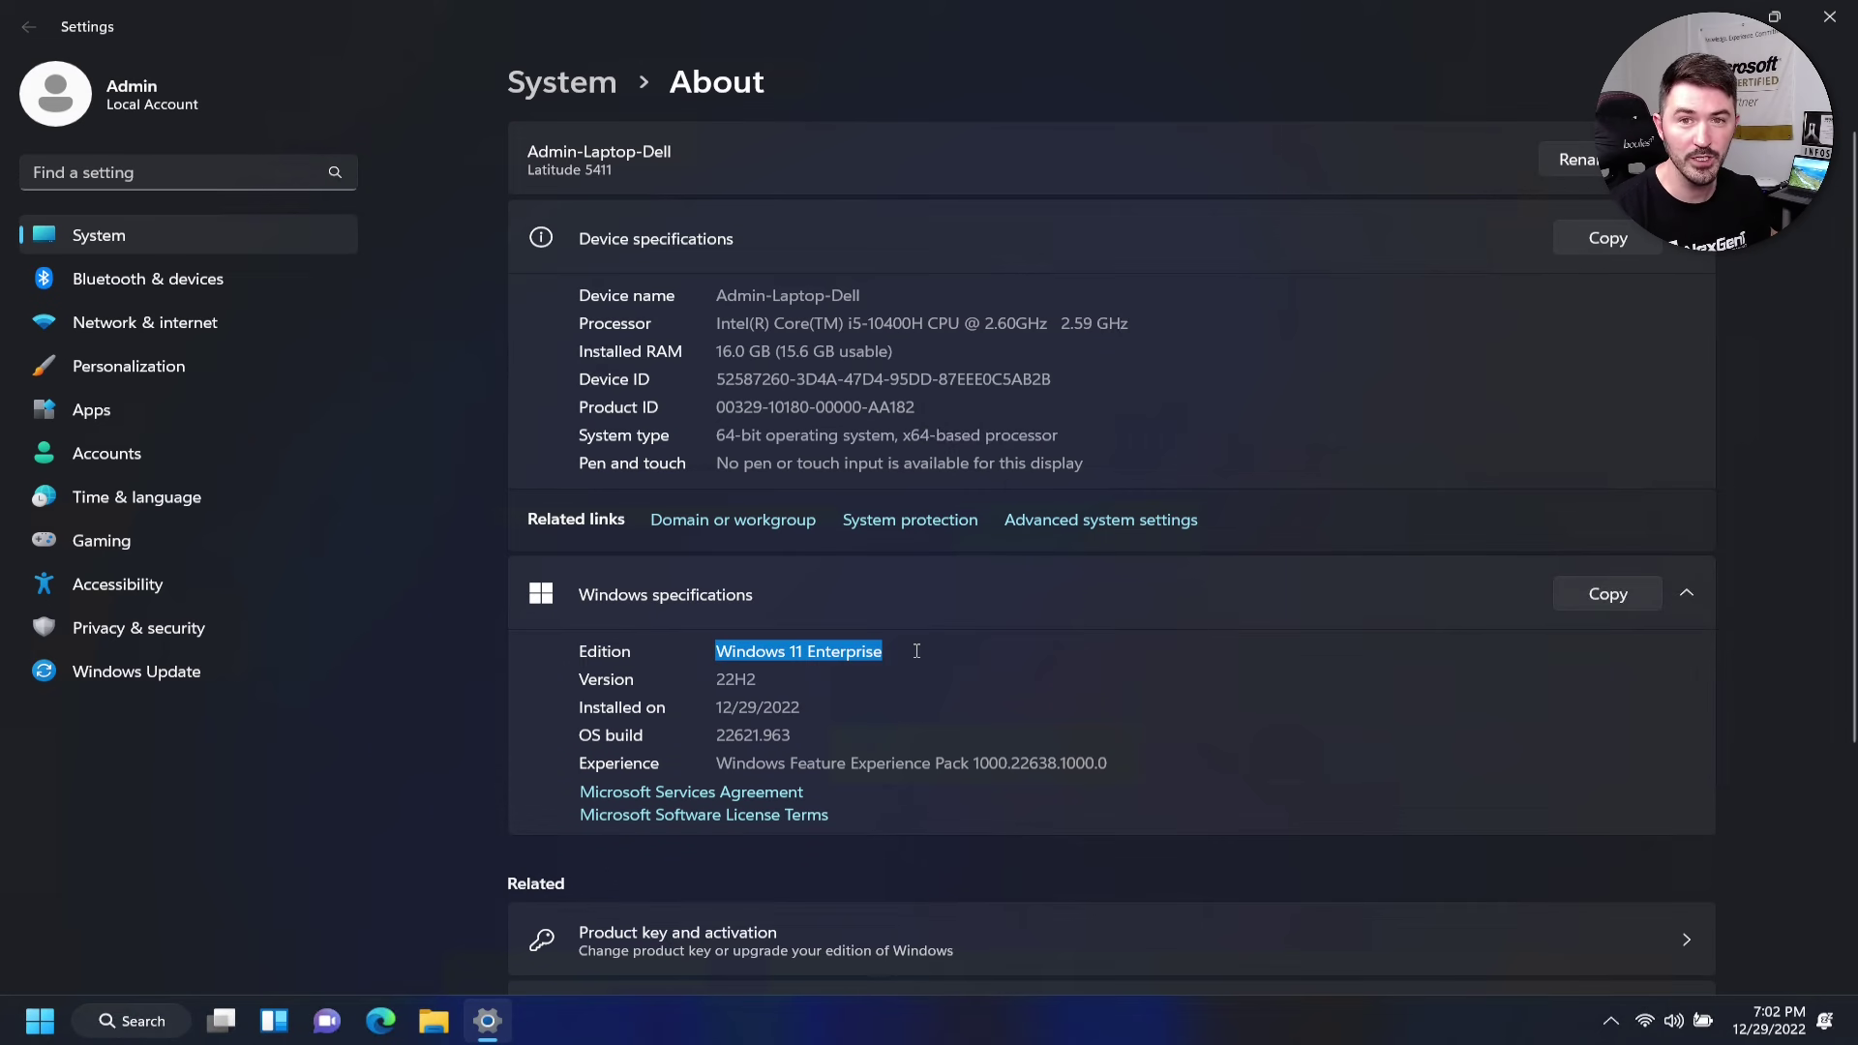